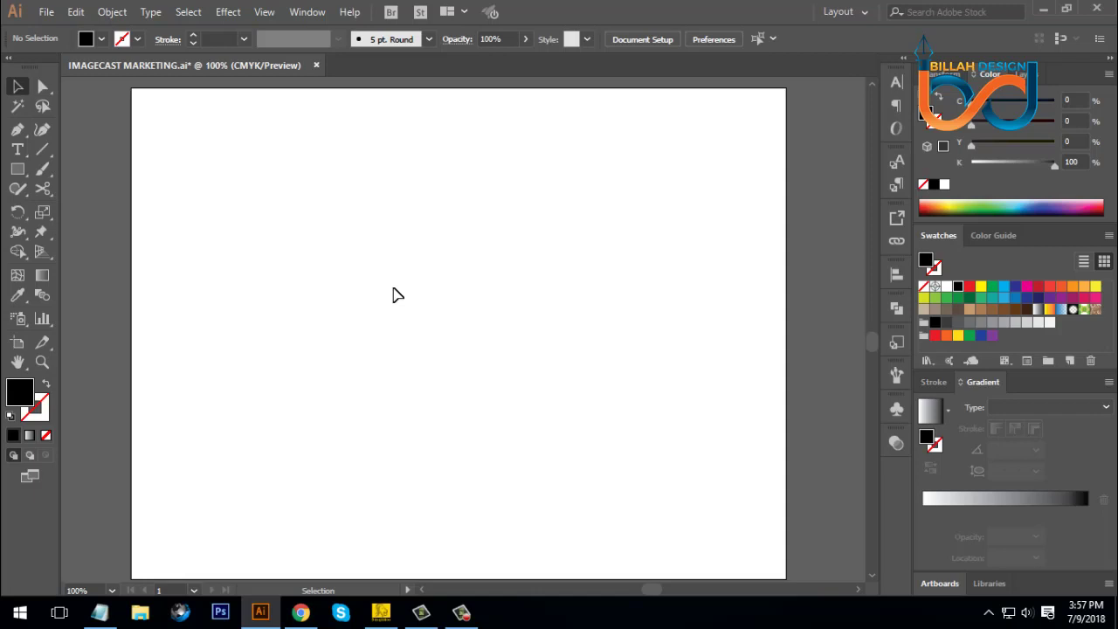
Type 'RK' on the artboard, enlarge it to about 63.78 pt and move it up near the top-left.
left_click(18, 149)
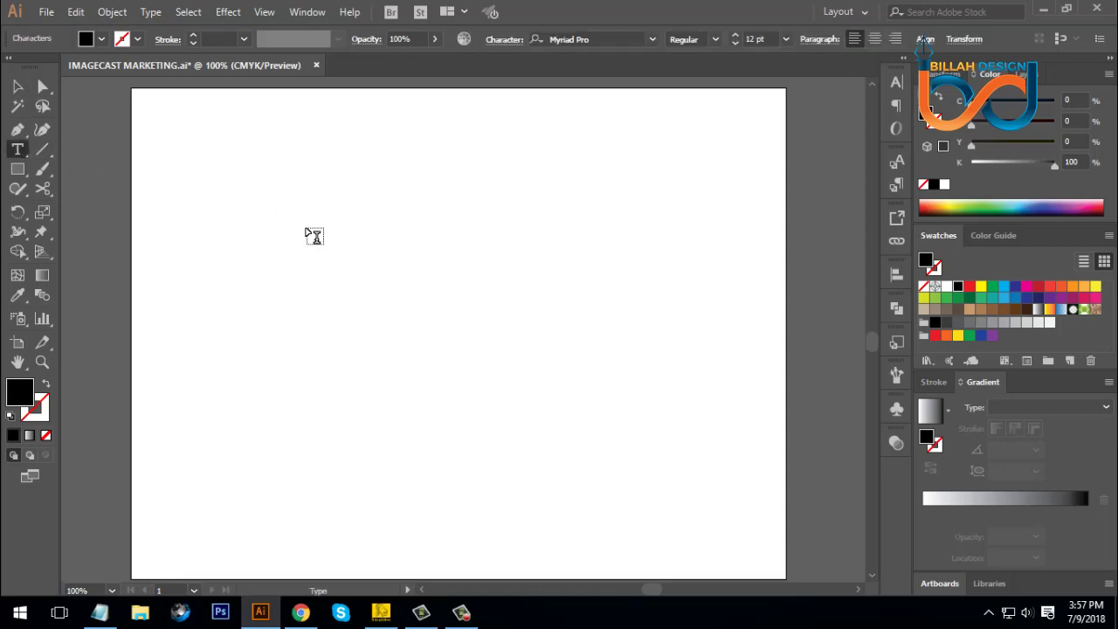
left_click(305, 226)
type("RK")
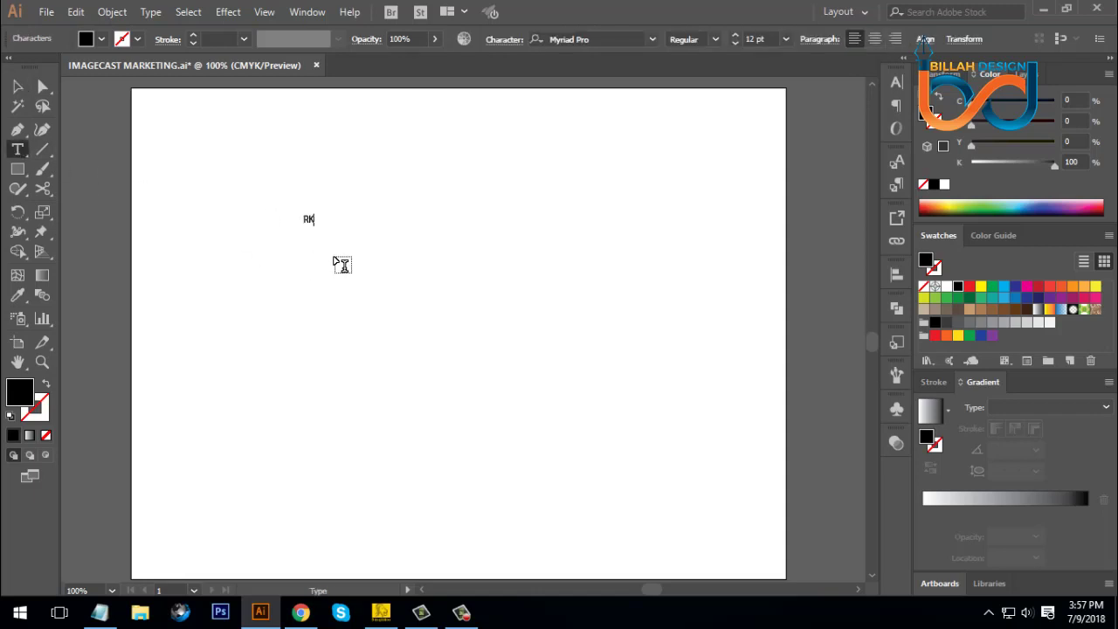
key("Escape")
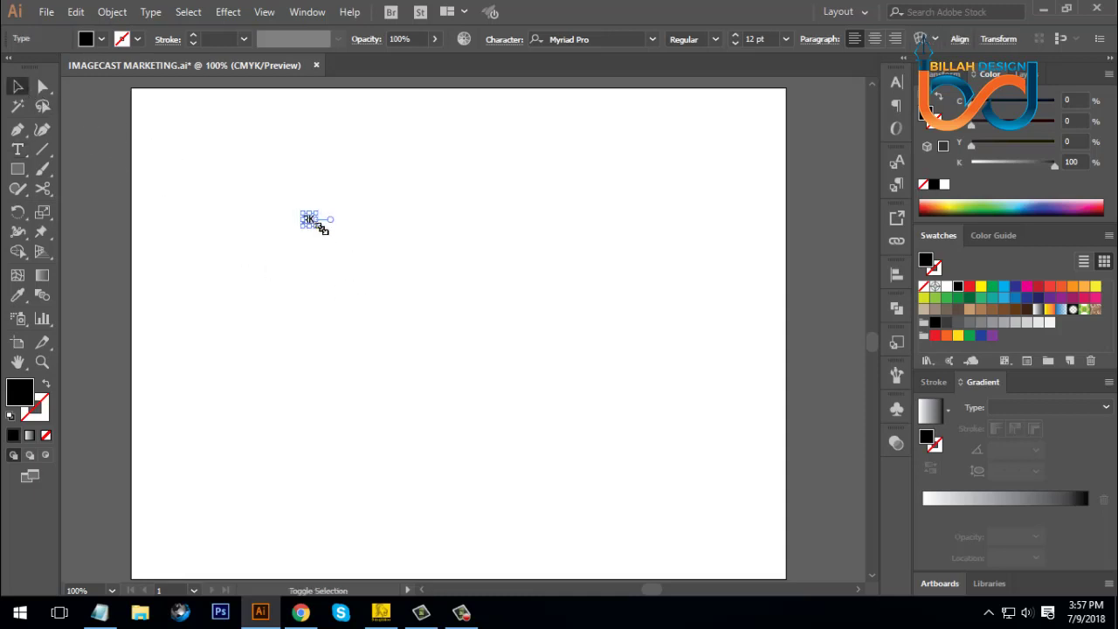
left_click_drag(321, 227, 339, 152)
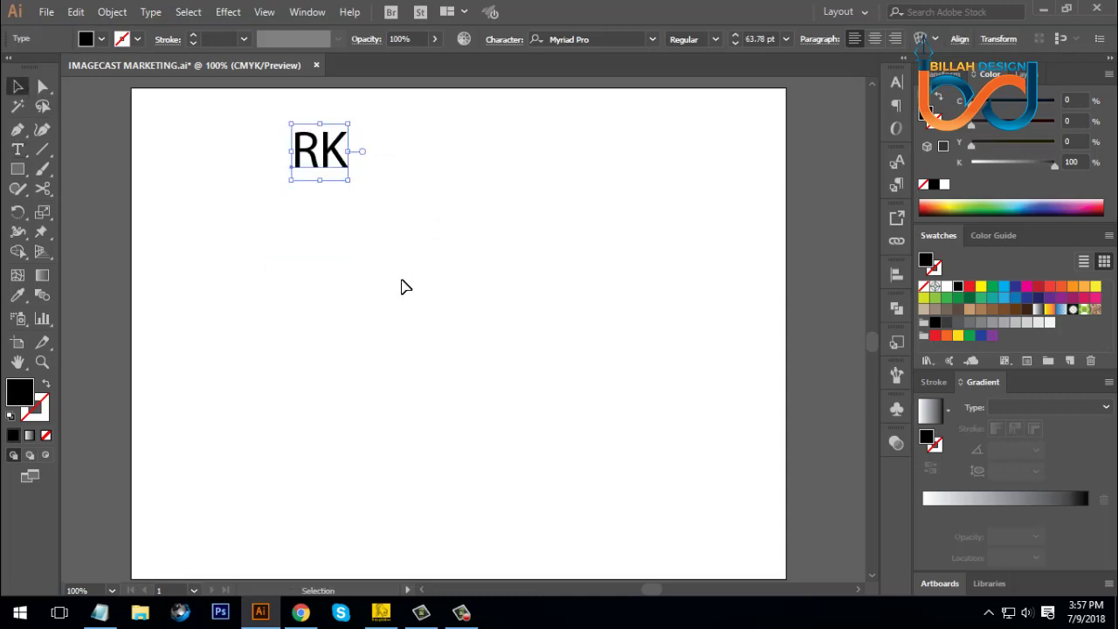
left_click(405, 286)
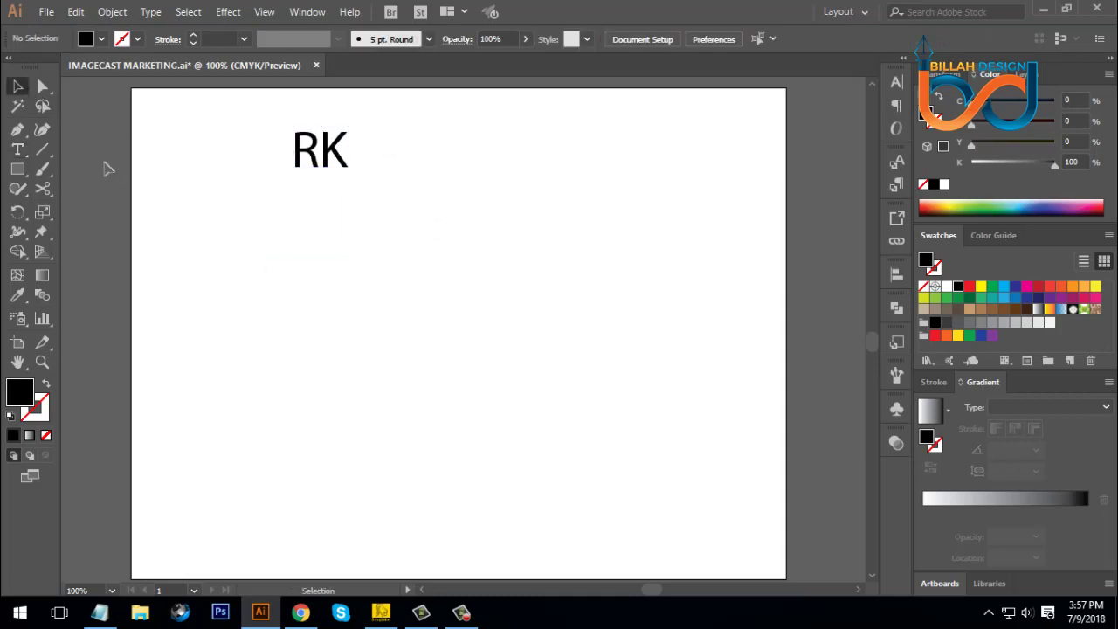
Draw a circle below the RK text with a 1 pt black stroke and no fill.
left_click(20, 171)
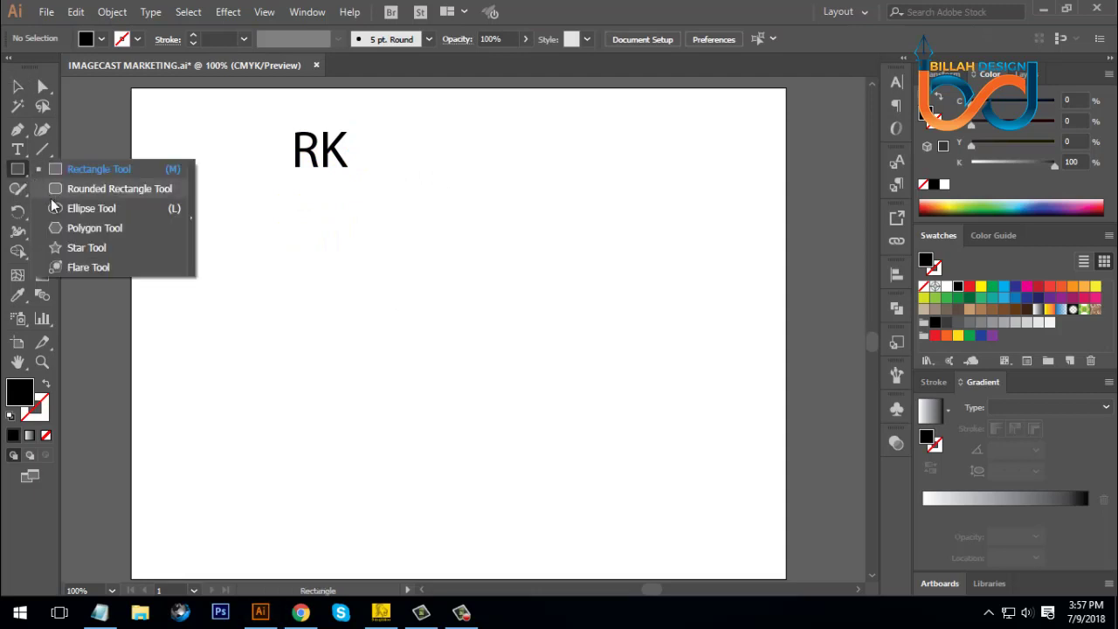
left_click(79, 204)
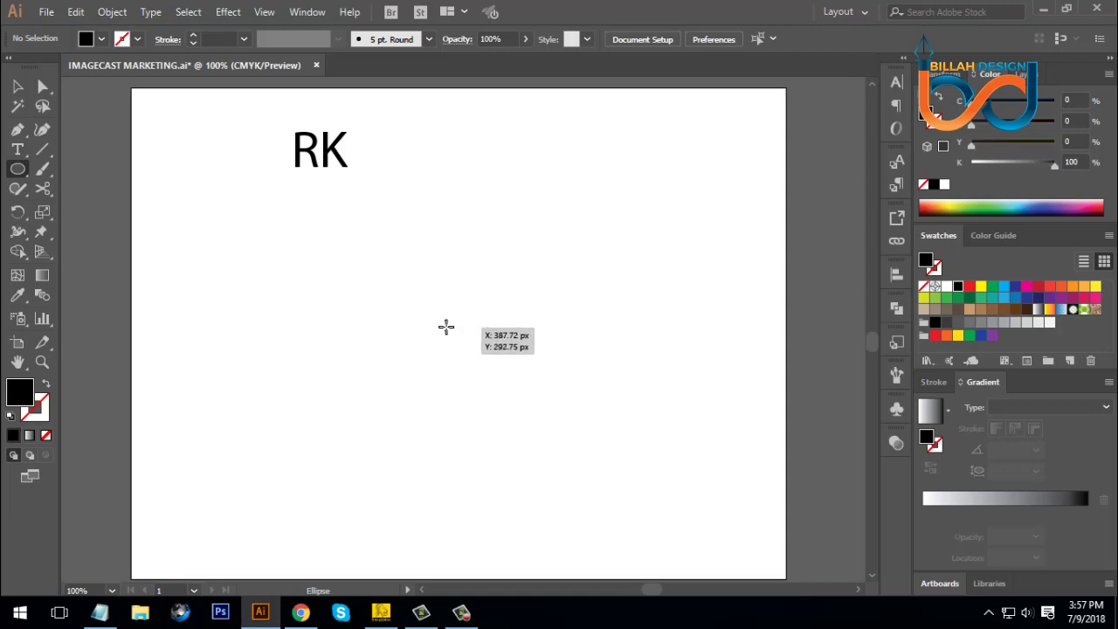
left_click_drag(441, 307, 506, 367)
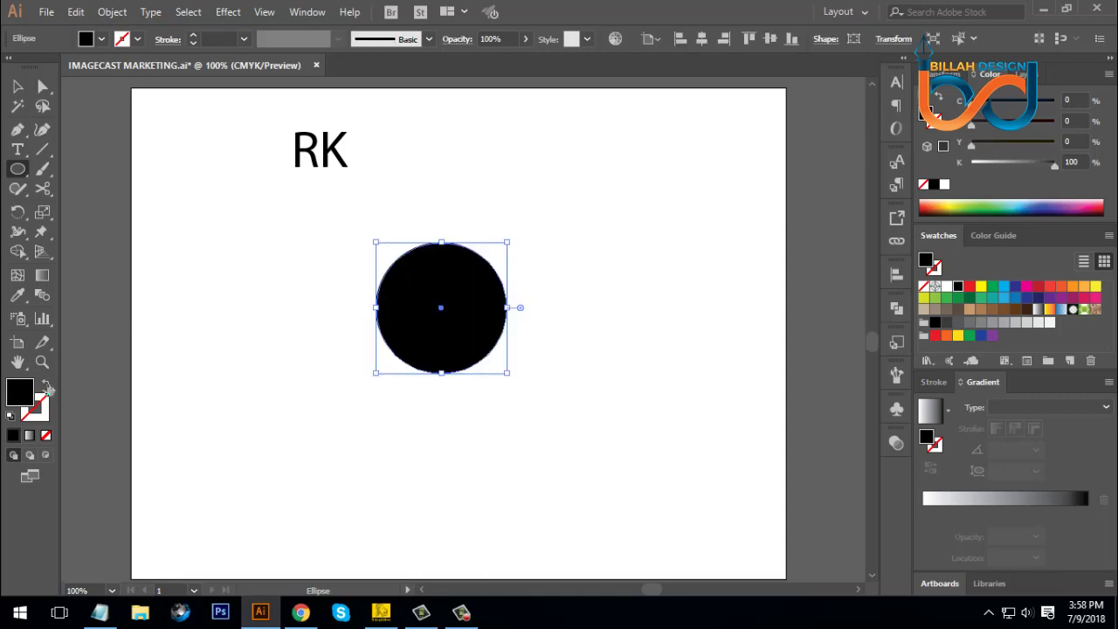
left_click(46, 386)
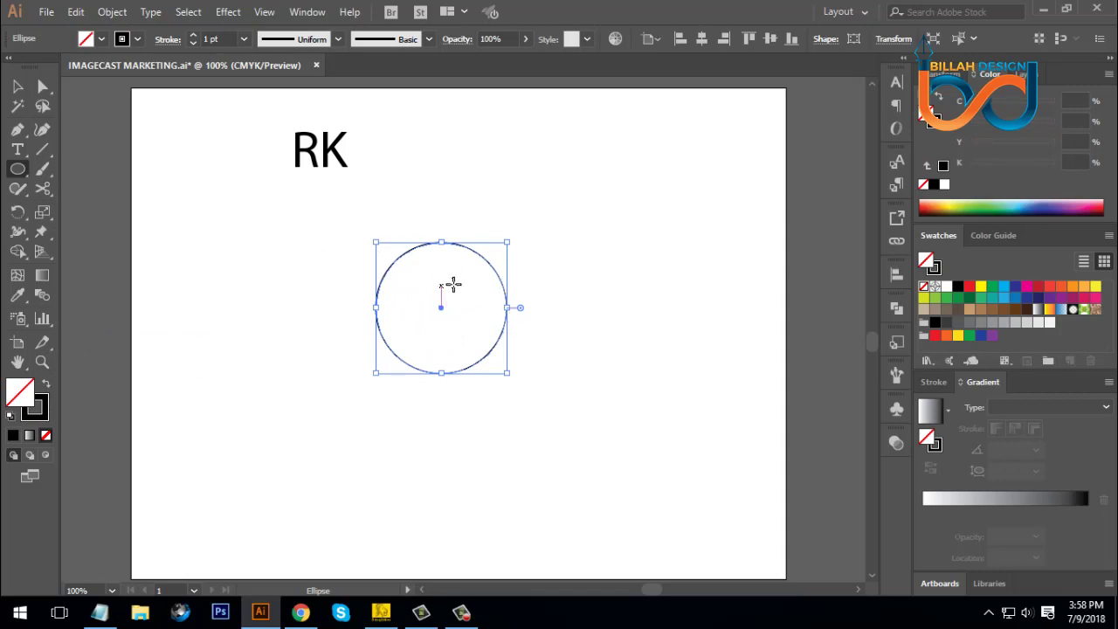
Copy the circle and paste the duplicate directly in front of it.
left_click(76, 11)
left_click(102, 90)
left_click(77, 12)
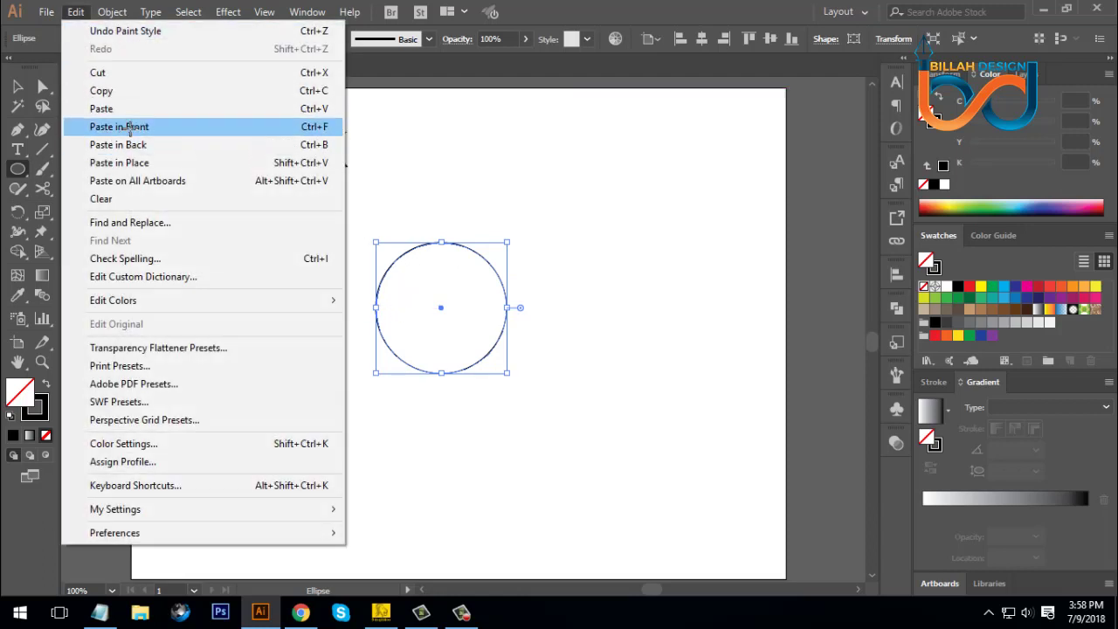
left_click(131, 126)
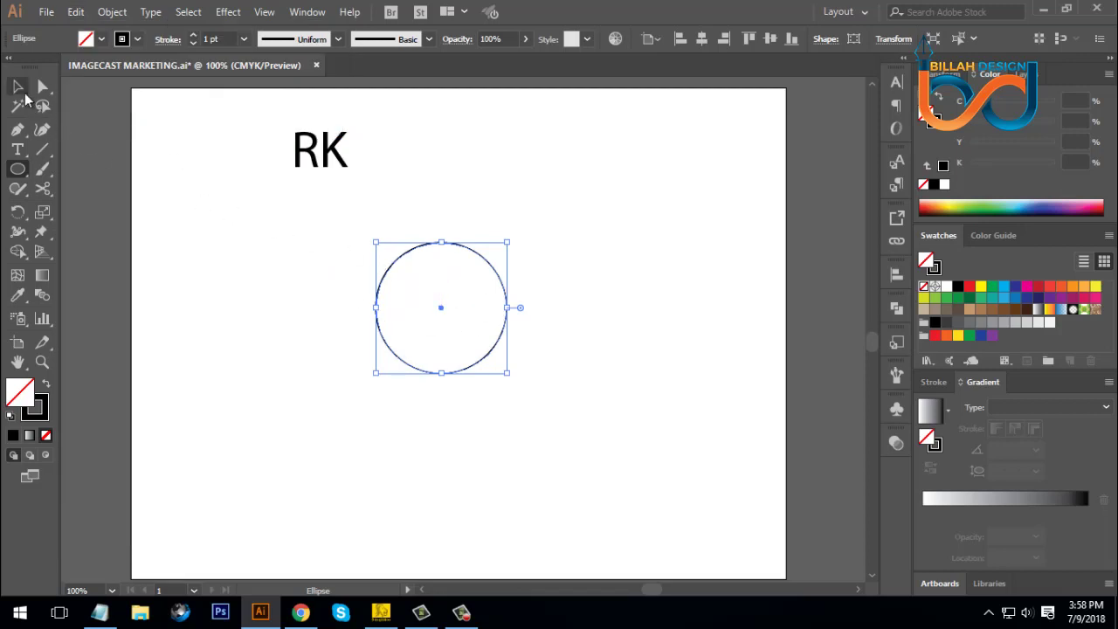
Shrink the front circle into an inner circle and nudge it three pixels left.
left_click(18, 86)
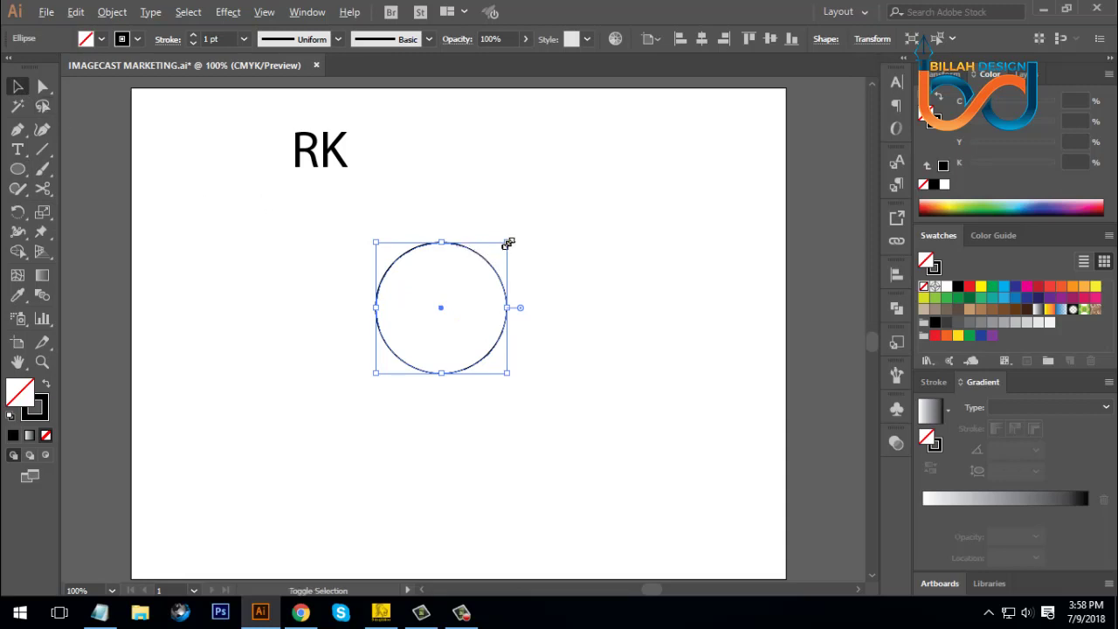
left_click_drag(508, 243, 495, 268)
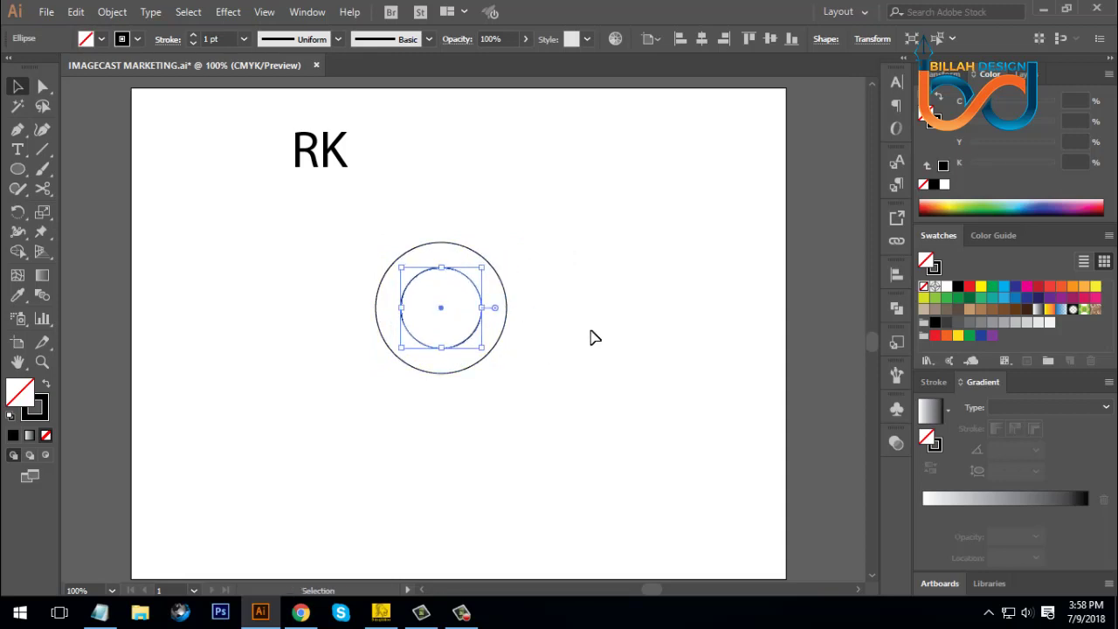
key("Left")
key("Left")
key("Left")
key("Left")
key("Left")
key("Left")
key("Left")
key("Left")
key("Left")
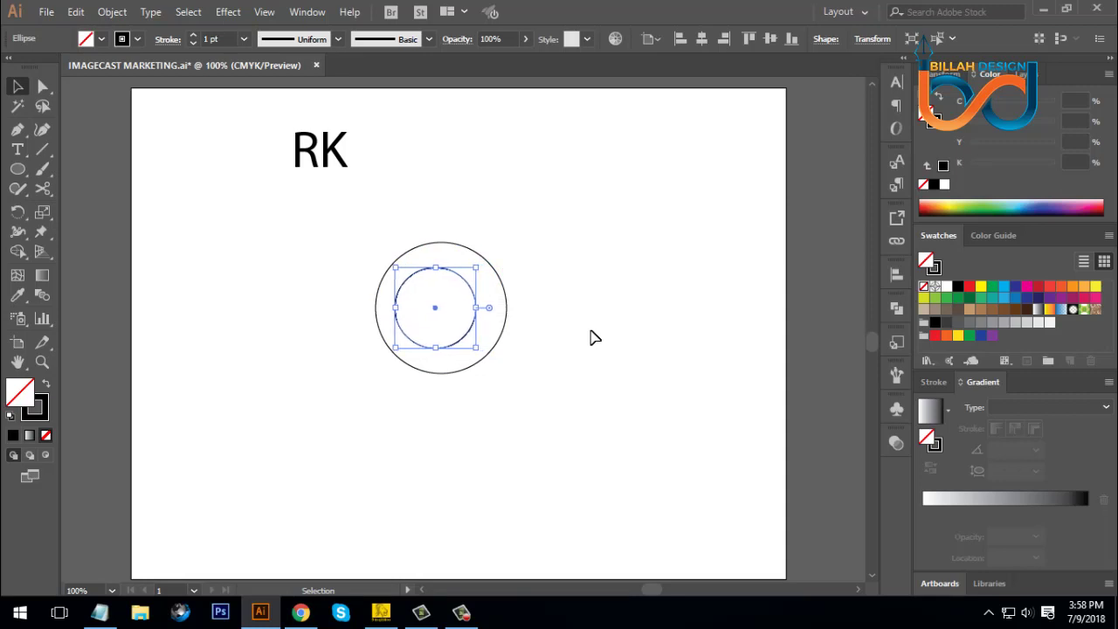
key("Left")
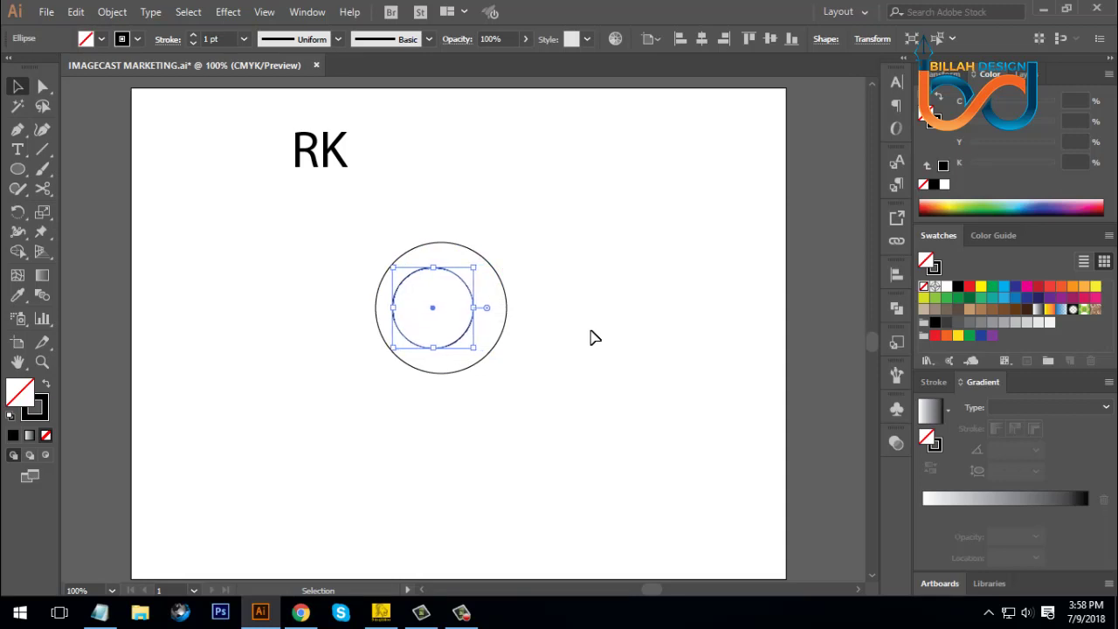
key("Left")
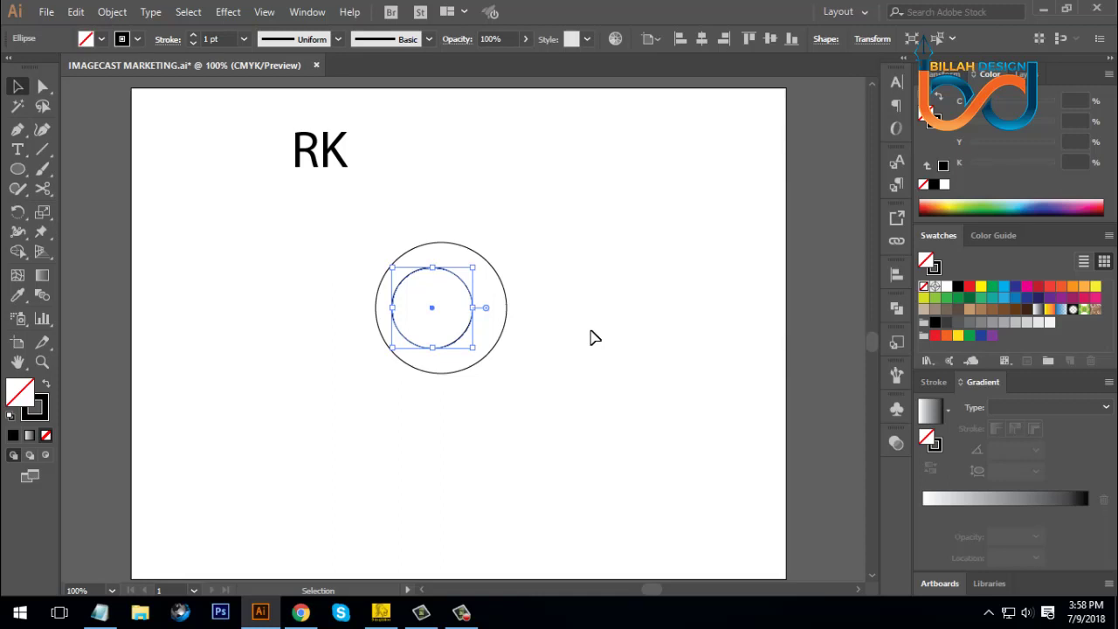
Subtract the inner circle from the outer with Minus Front, making a solid black ring.
left_click_drag(555, 231, 439, 394)
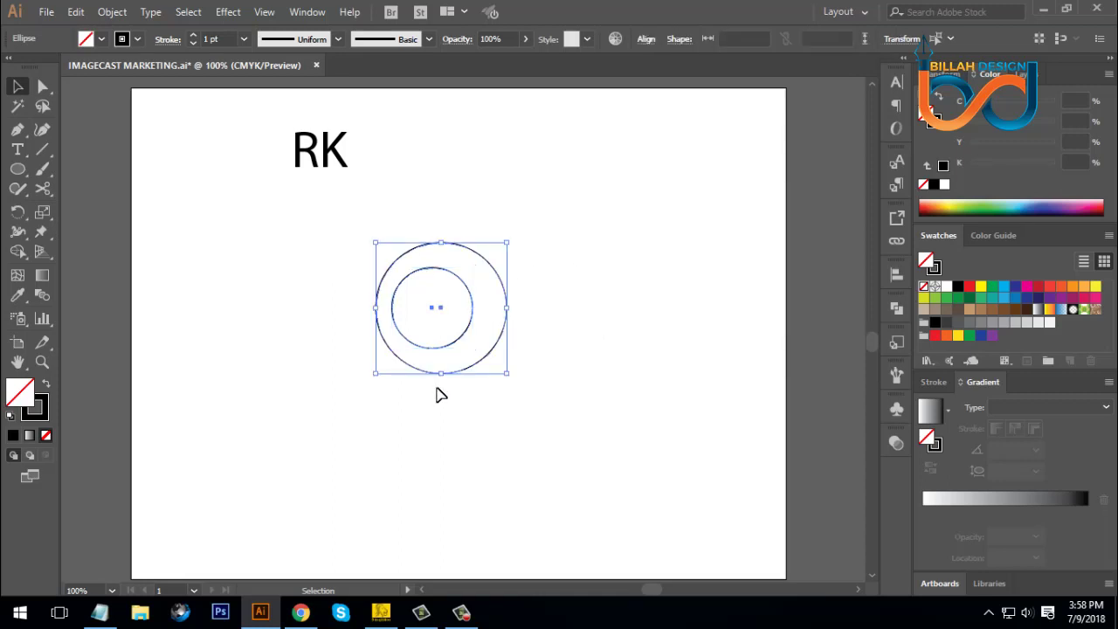
left_click(895, 310)
left_click(736, 343)
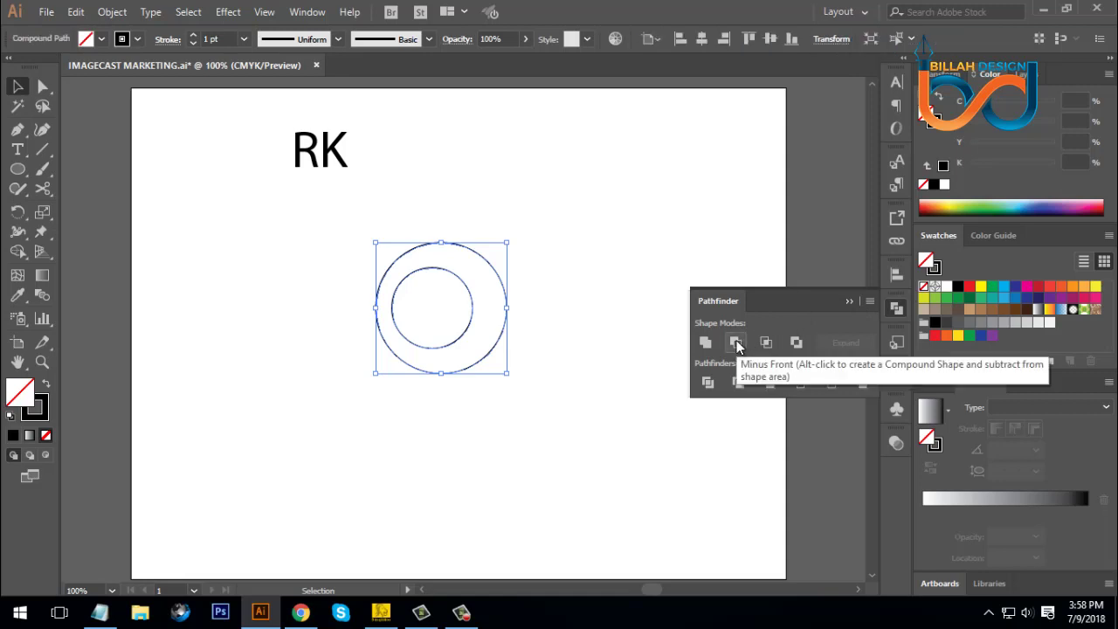
left_click(897, 307)
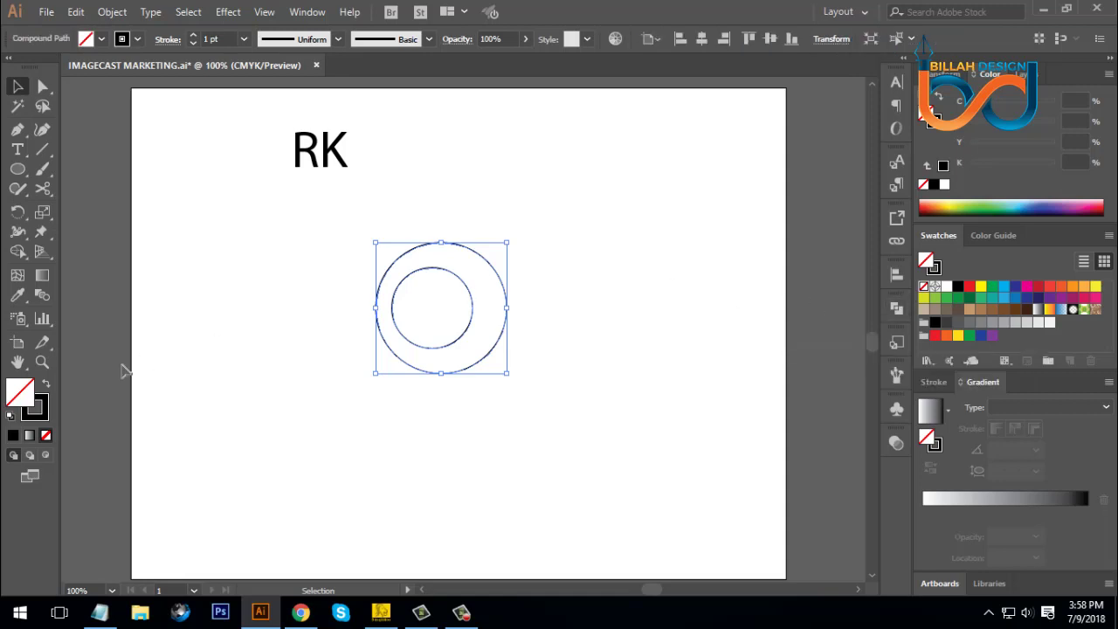
left_click(48, 388)
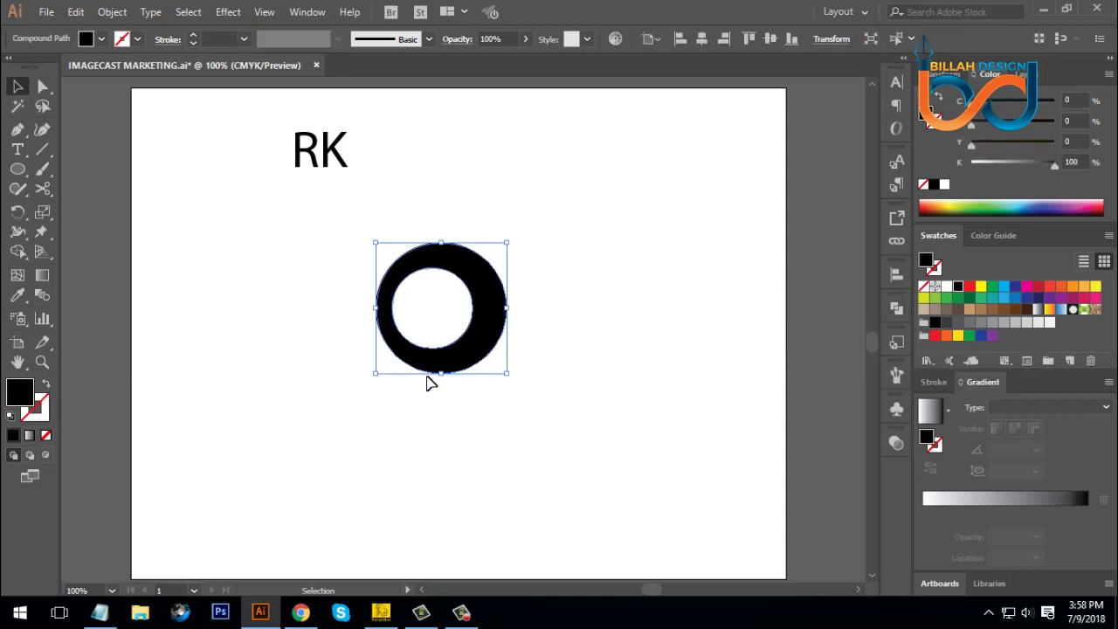
left_click(494, 447)
Draw a rectangle covering the top half of the black ring.
key("space")
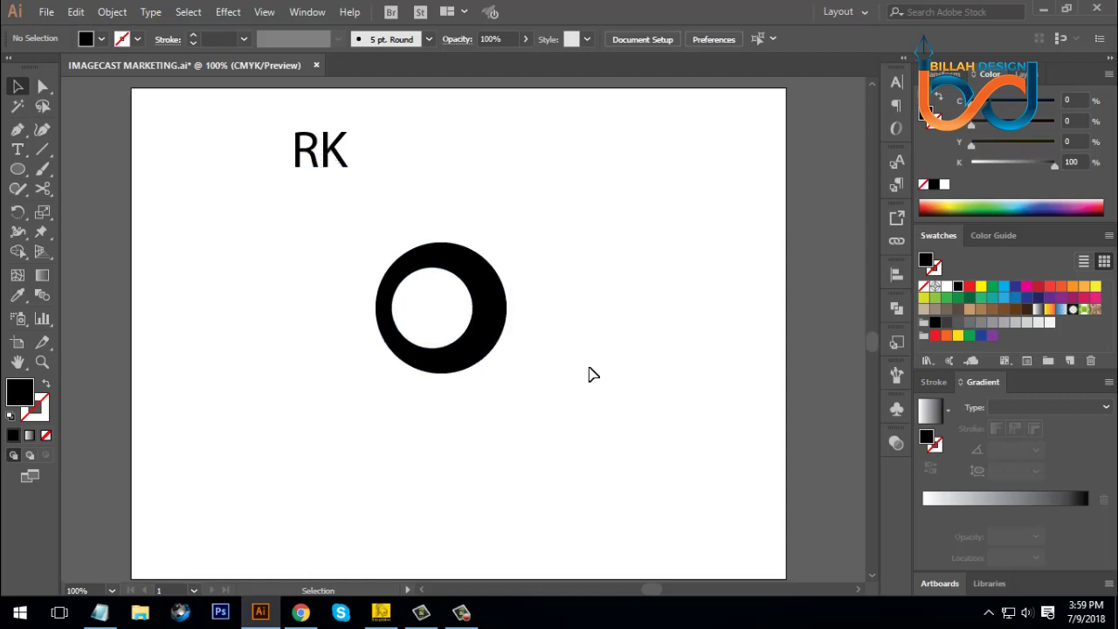
left_click(495, 346)
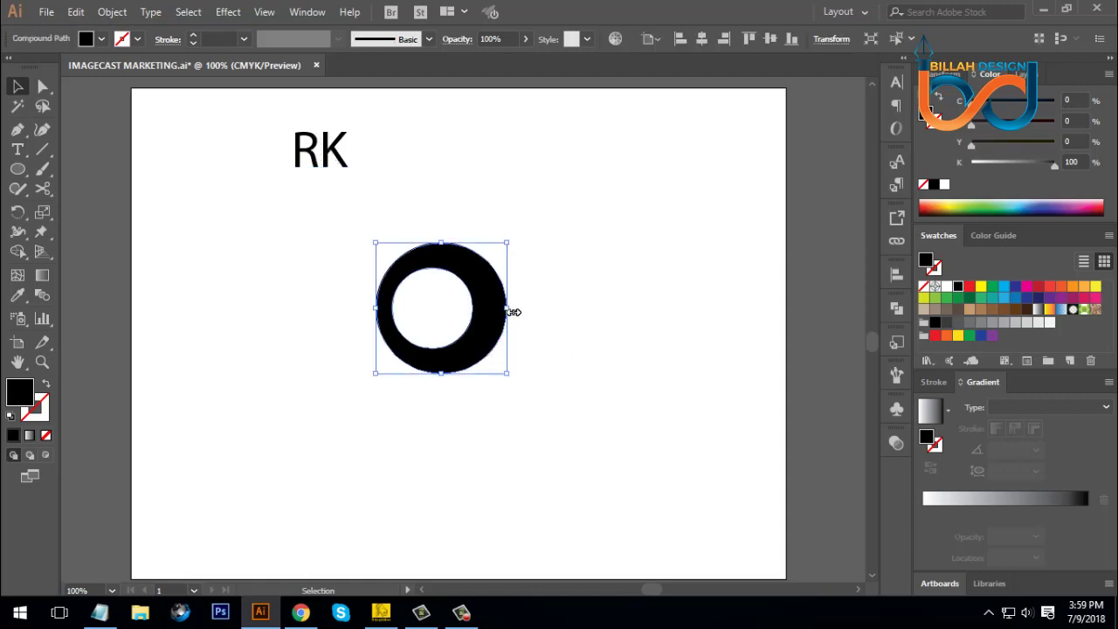
left_click(19, 170)
left_click(96, 168)
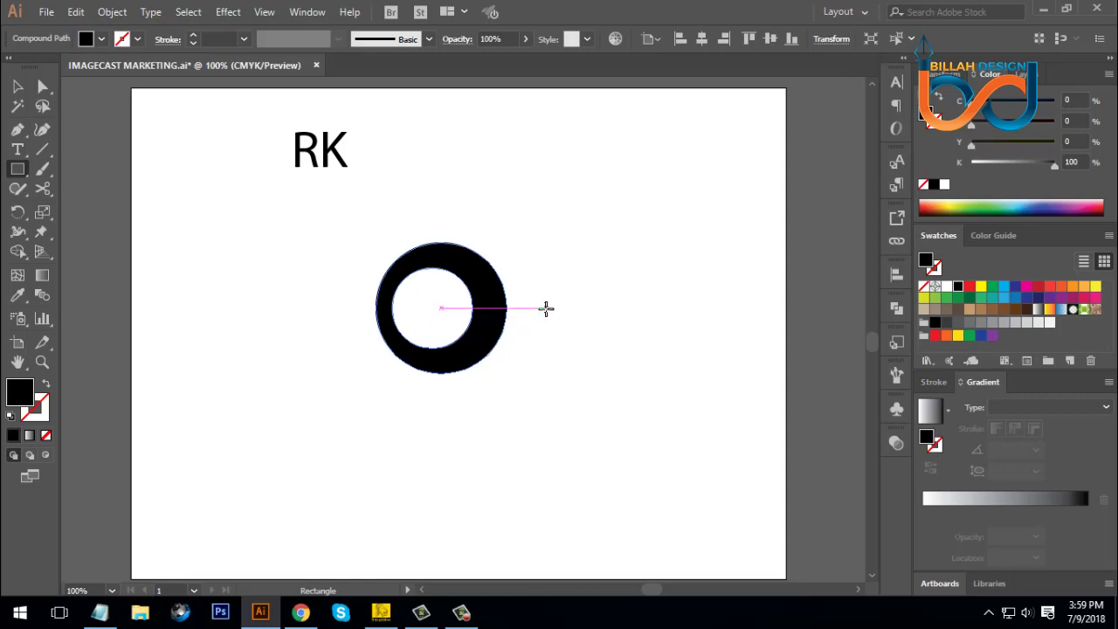
left_click_drag(544, 307, 326, 230)
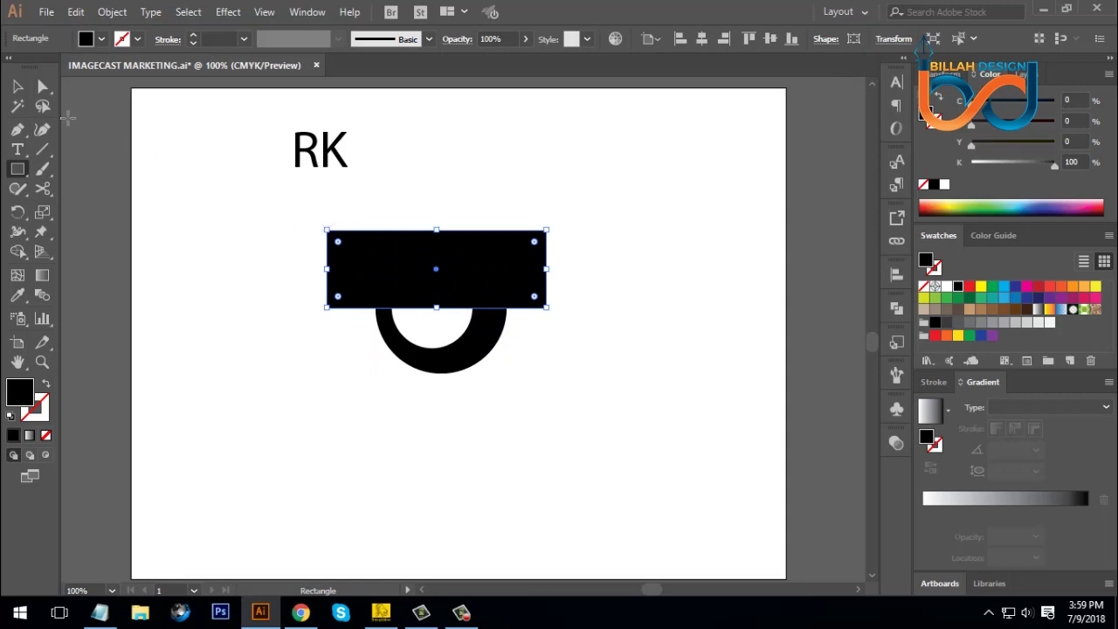
Subtract the rectangle from the ring with Minus Front, leaving a U-shaped arc.
left_click(18, 88)
left_click_drag(230, 204, 537, 393)
left_click(896, 308)
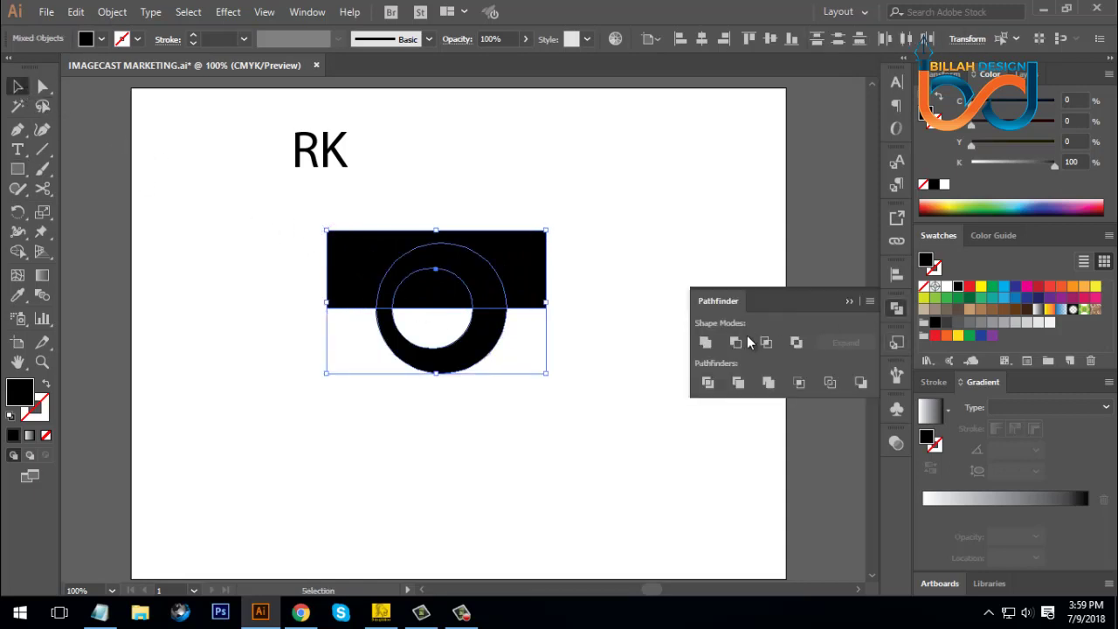
left_click(734, 344)
left_click(896, 308)
left_click(114, 226)
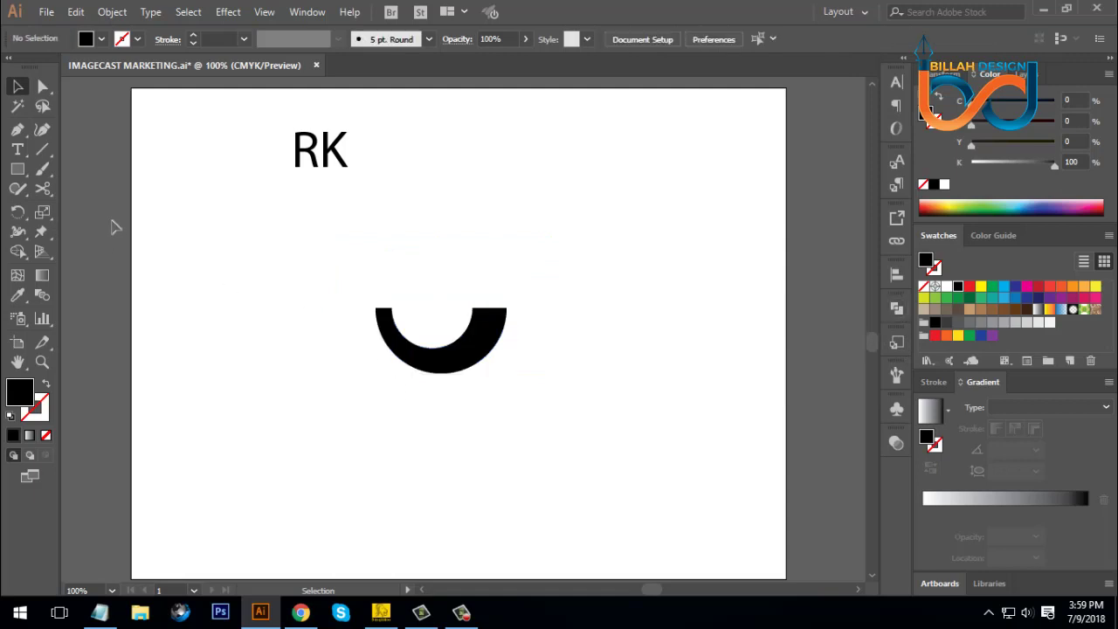
left_click(18, 168)
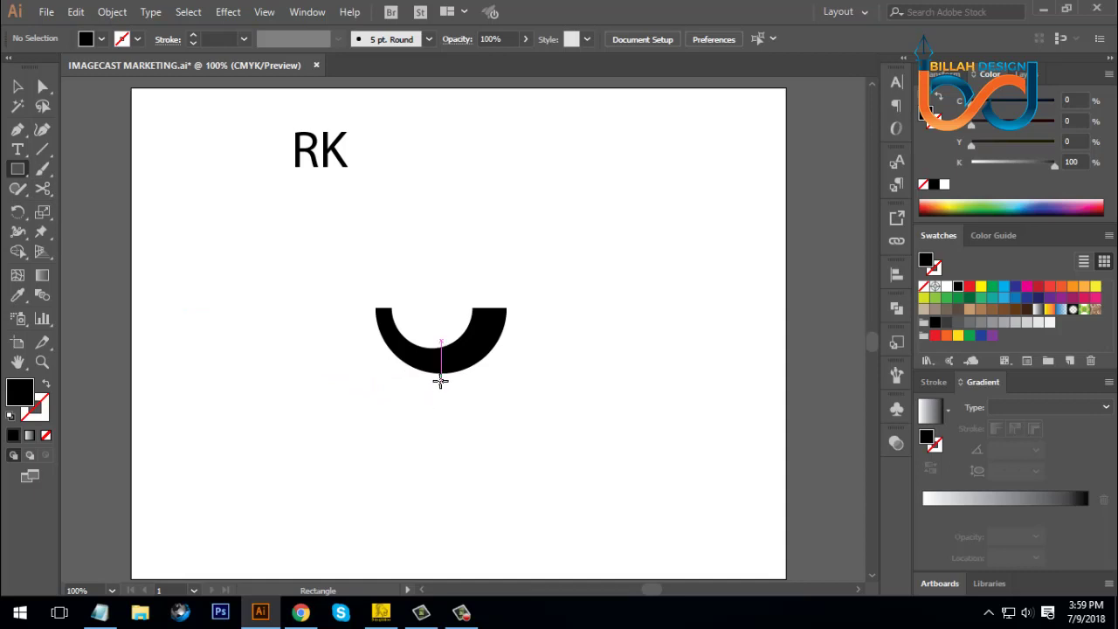
Draw a square over the arc's left side and subtract it with Minus Front, leaving a quarter-circle arc.
left_click_drag(440, 380, 315, 269)
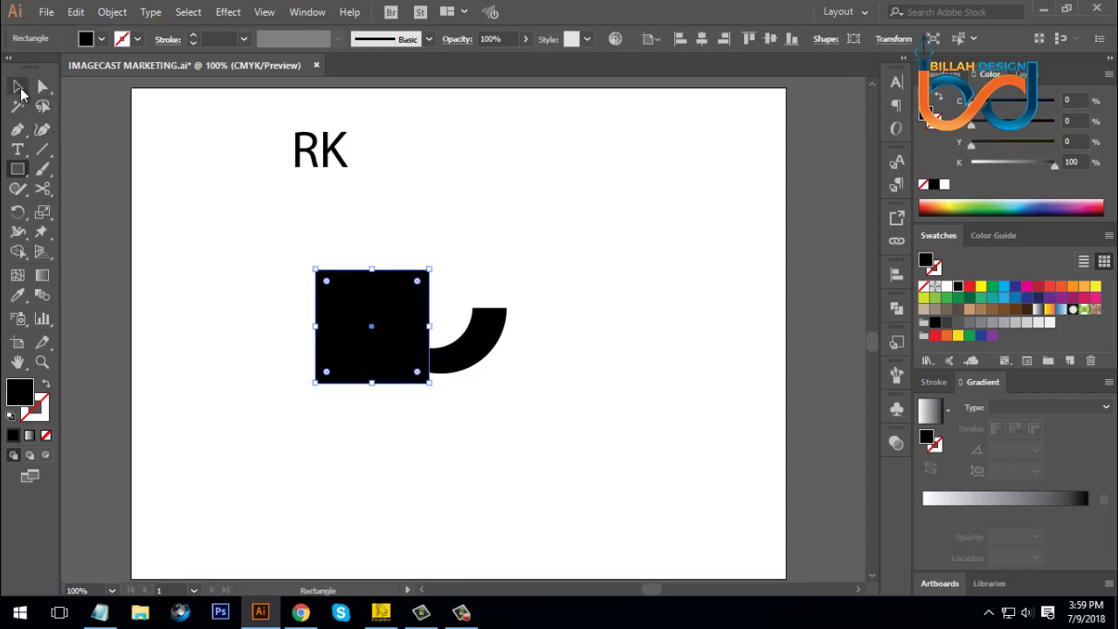
left_click(19, 92)
left_click(237, 379)
left_click_drag(210, 286, 534, 397)
left_click(896, 307)
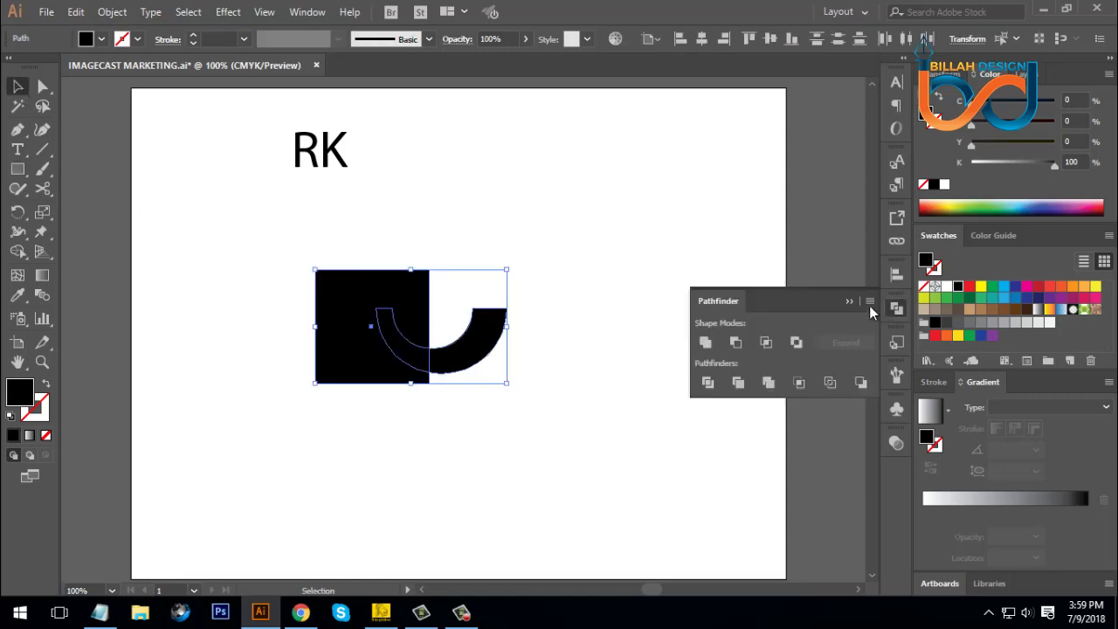
left_click(735, 342)
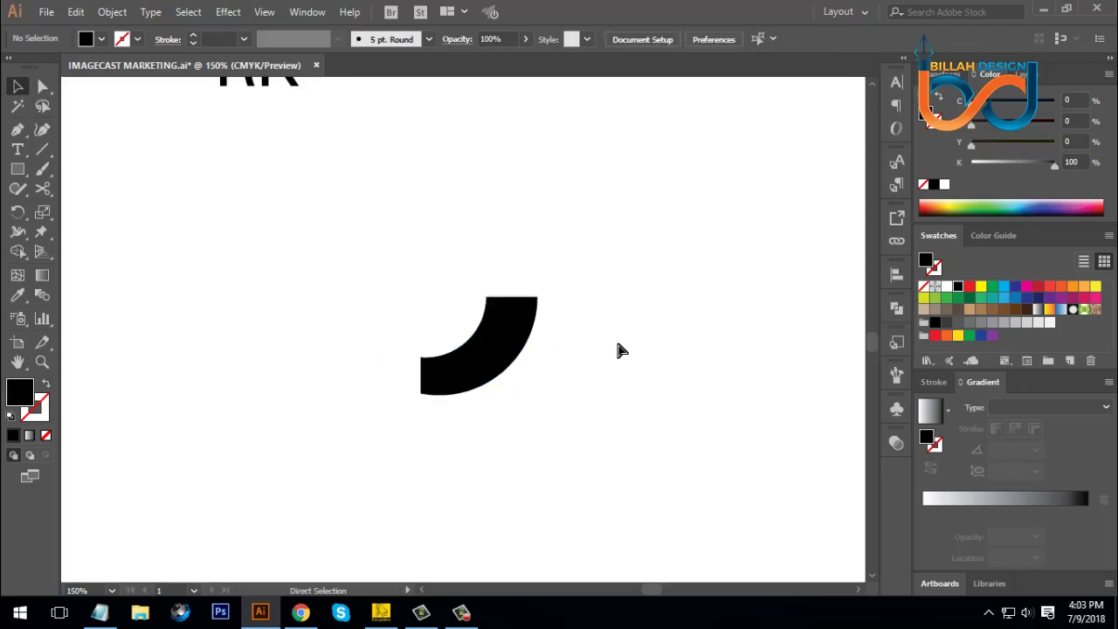
key("ctrl+minus")
key("ctrl+plus")
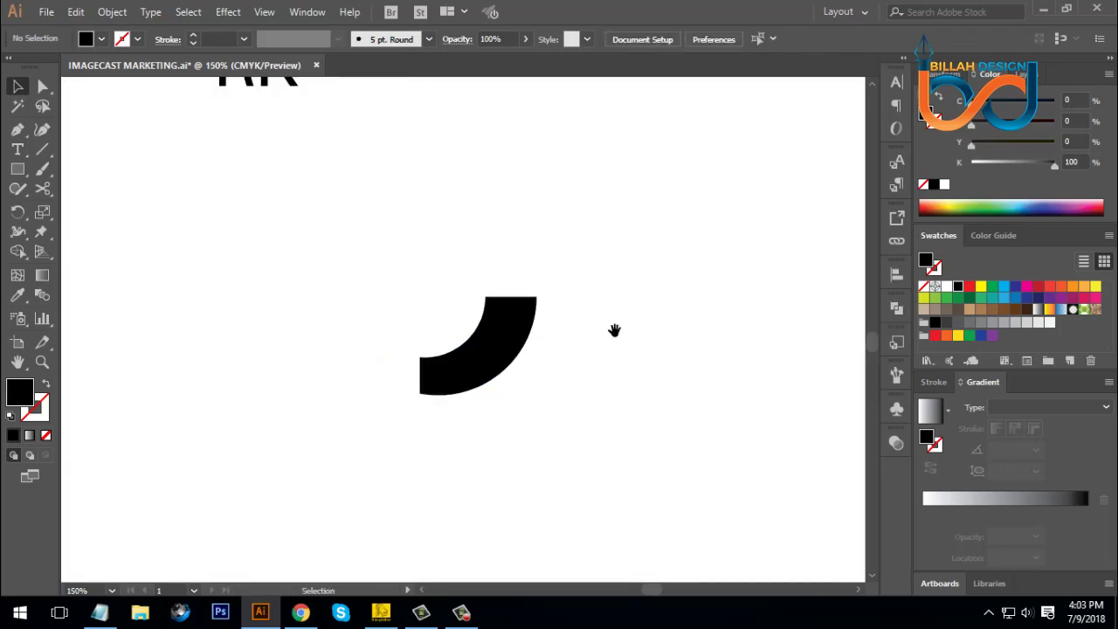
Draw a black bar along the top edge of the arc.
left_click(17, 170)
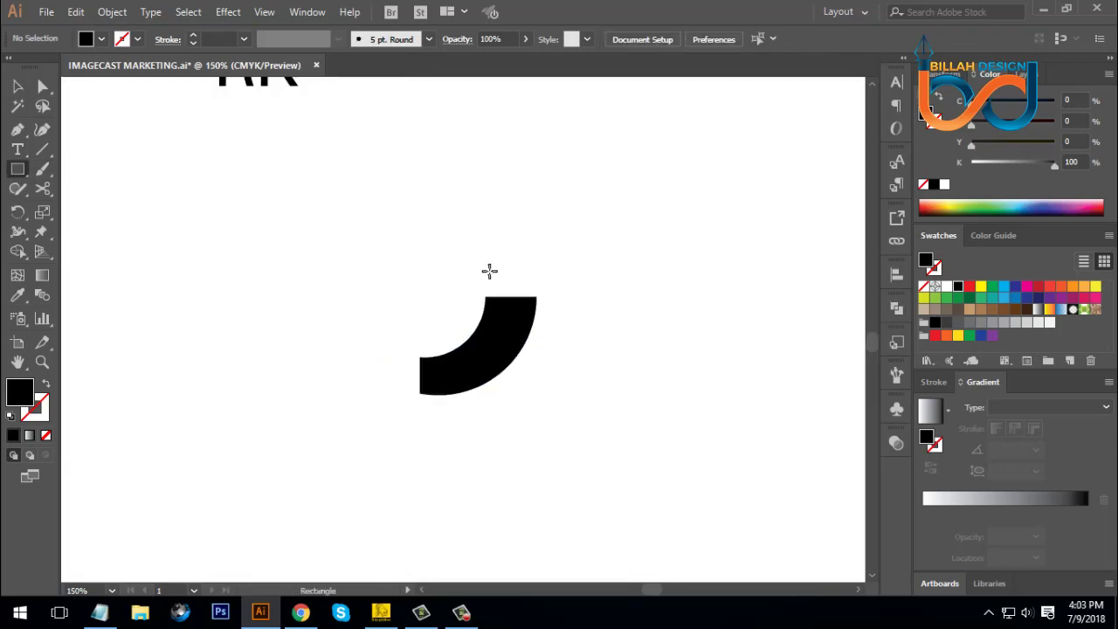
left_click_drag(537, 295, 356, 270)
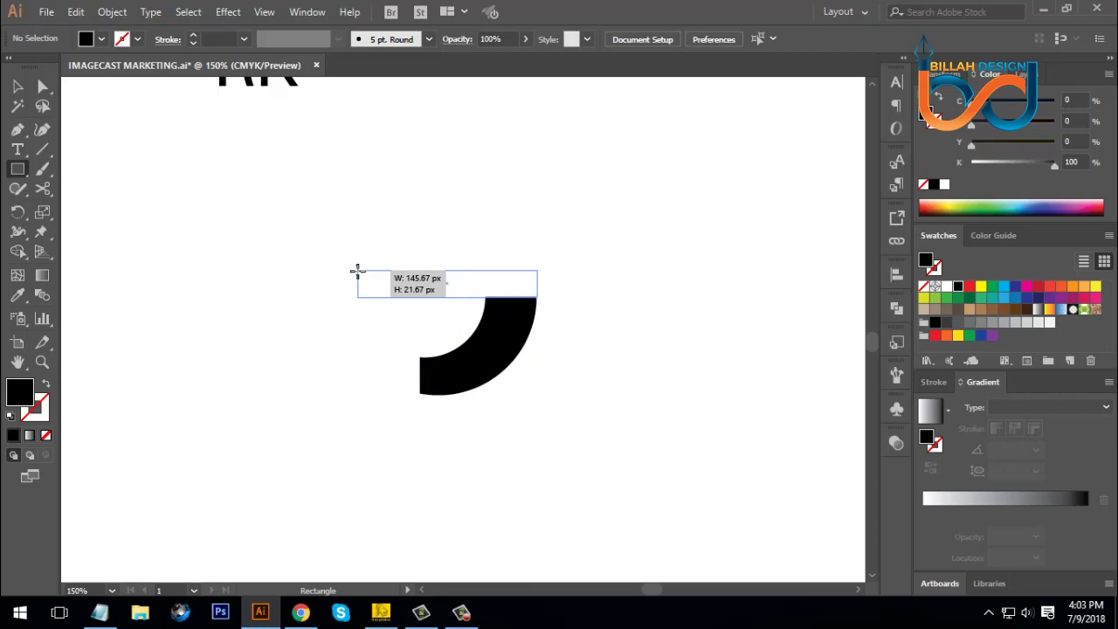
left_click_drag(357, 271, 358, 273)
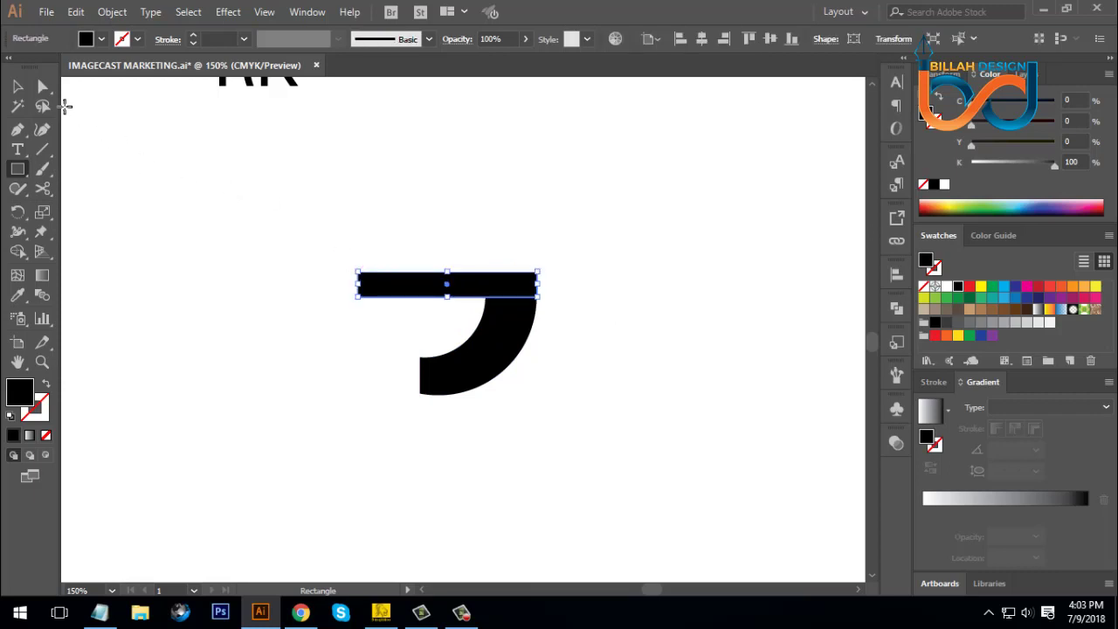
left_click(21, 91)
left_click(375, 421)
left_click_drag(554, 432, 577, 419)
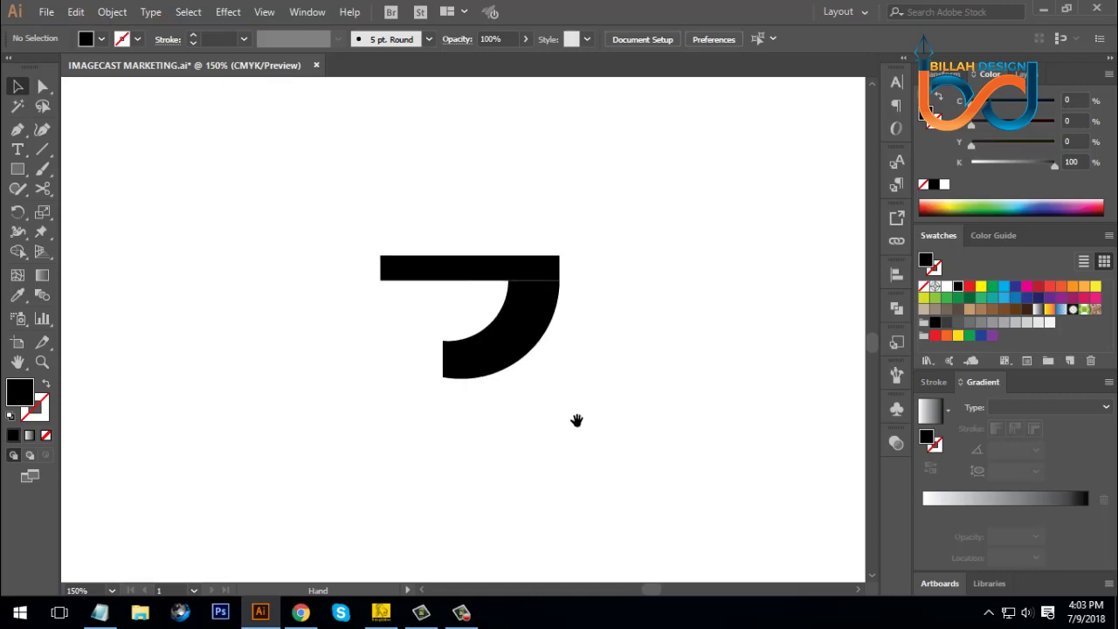
Draw a small 40 px black block at the arc's lower-left end.
left_click(20, 172)
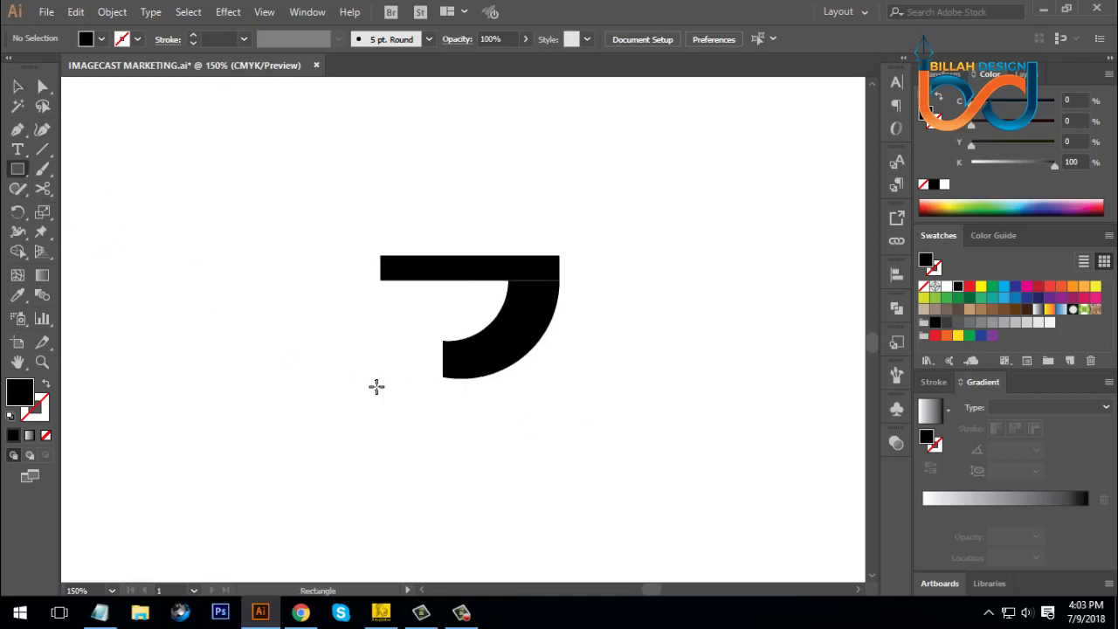
left_click_drag(444, 343, 493, 398)
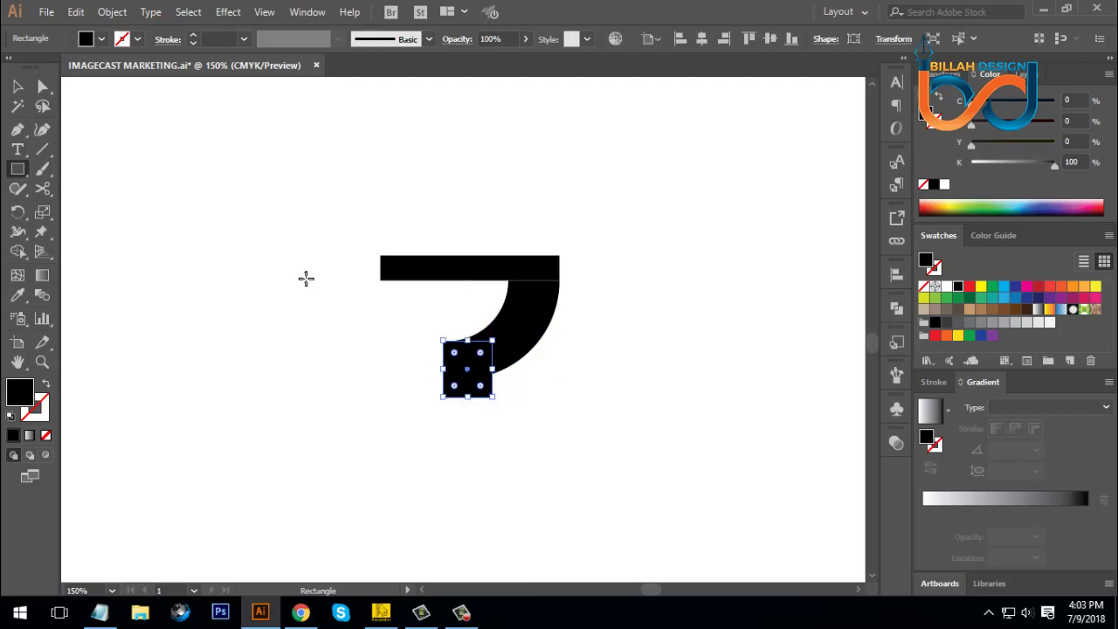
left_click(17, 86)
left_click(467, 404)
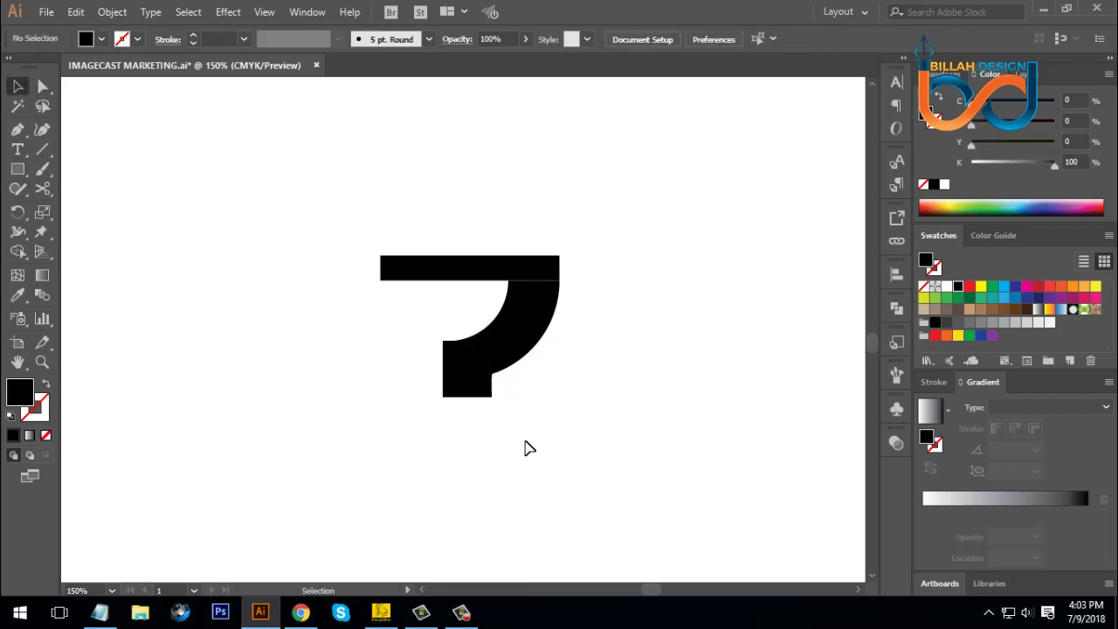
key("ctrl+minus")
key("ctrl+minus")
Resize the small block, shortening its top and stretching it down into a tall stem.
key("ctrl+plus")
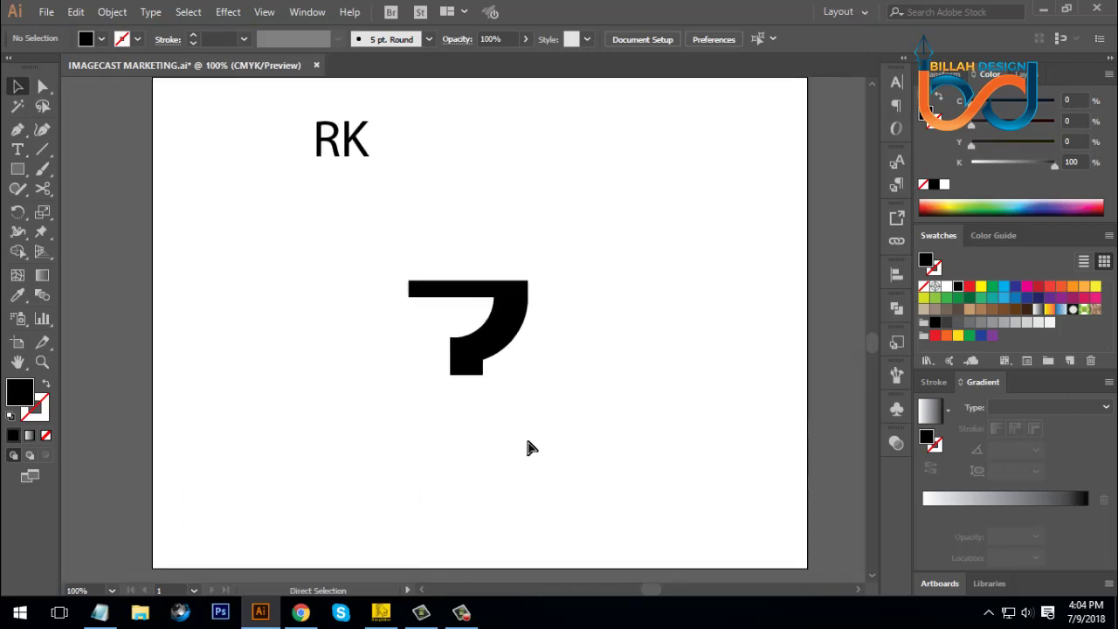
key("ctrl")
key("ctrl+plus")
left_click(474, 380)
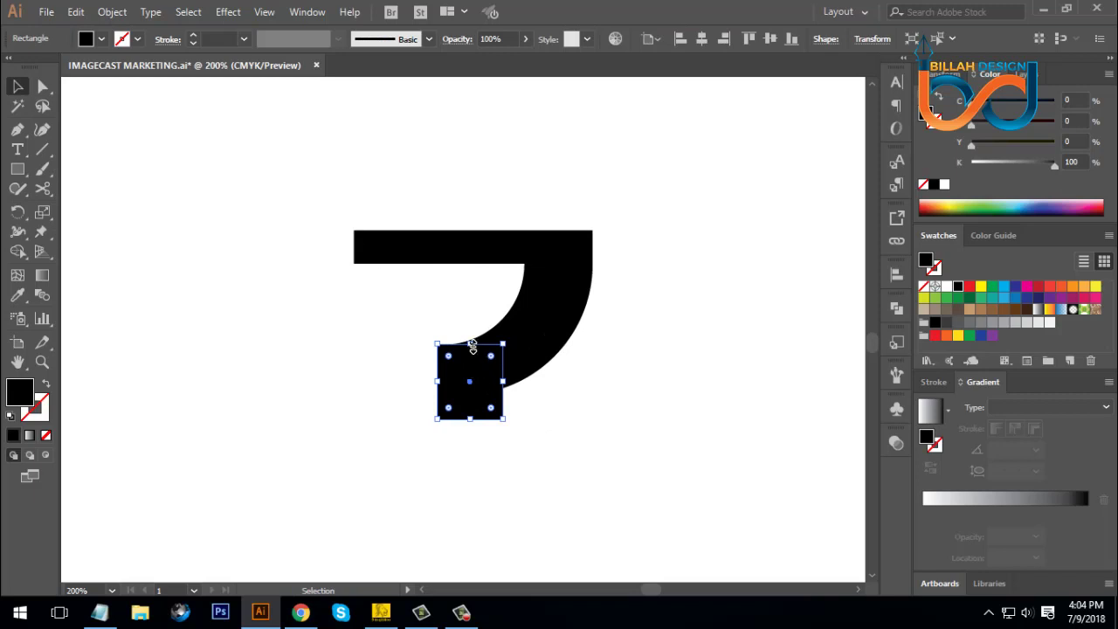
left_click_drag(472, 348, 472, 361)
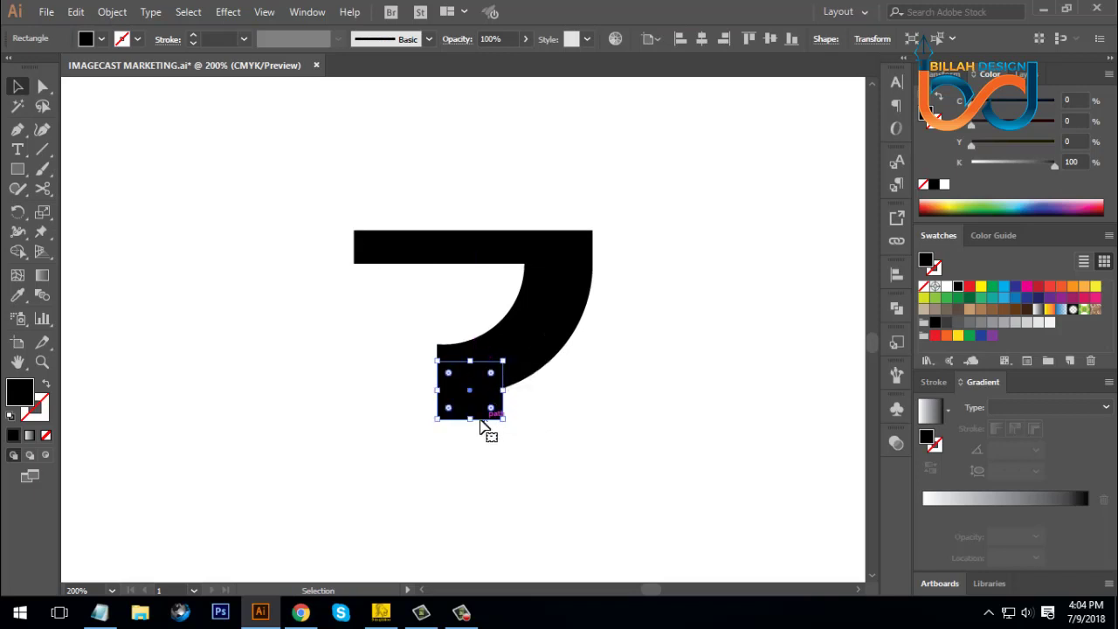
left_click_drag(470, 419, 470, 449)
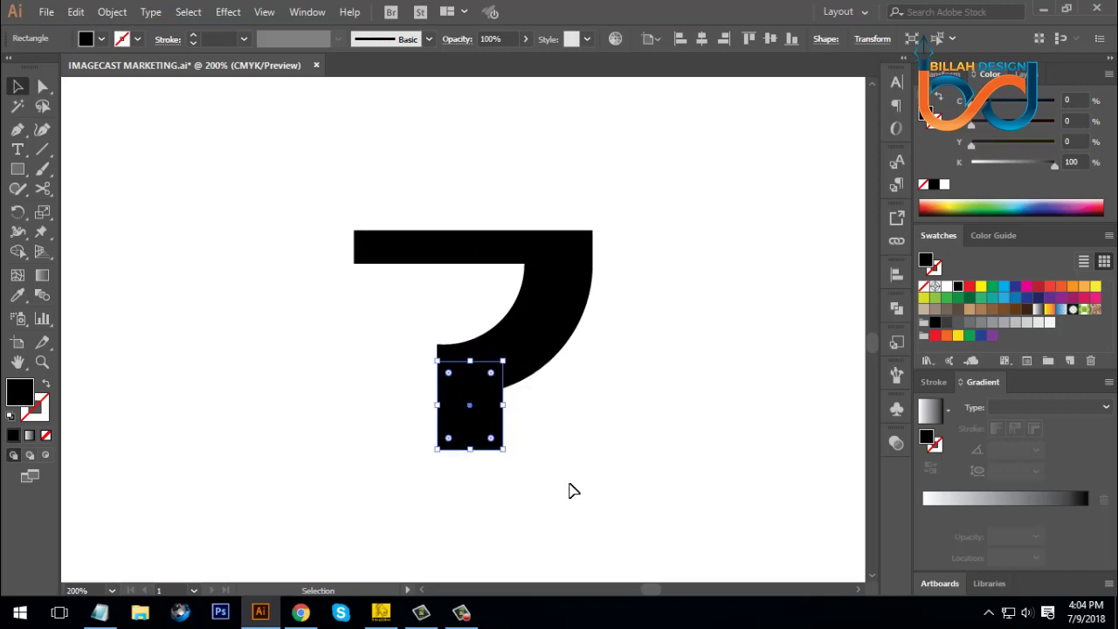
left_click(570, 490)
left_click(486, 425)
left_click(568, 482)
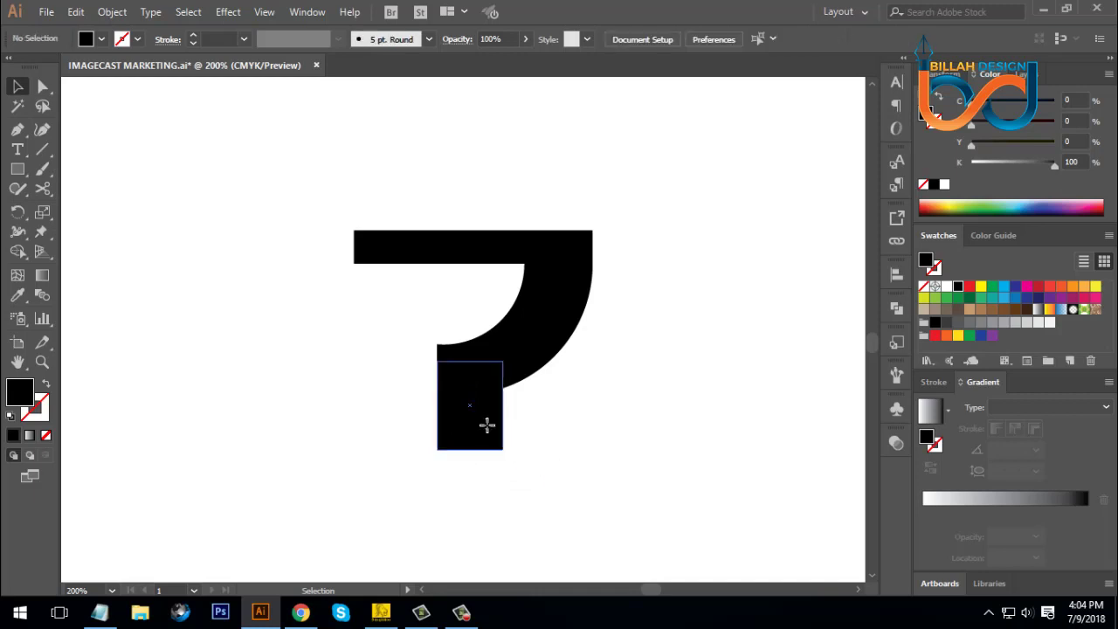
Copy the stem upward over the top bar, stretch it to 40 × 82 px and color it red.
left_click_drag(489, 425, 499, 306)
left_click_drag(470, 236, 470, 213)
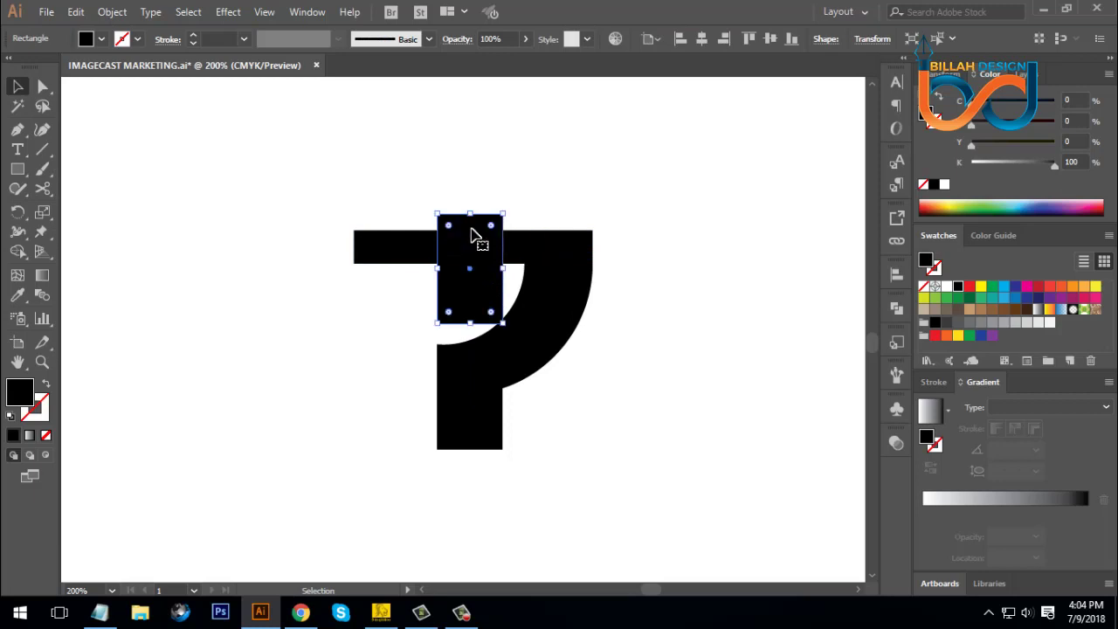
left_click_drag(470, 323, 470, 352)
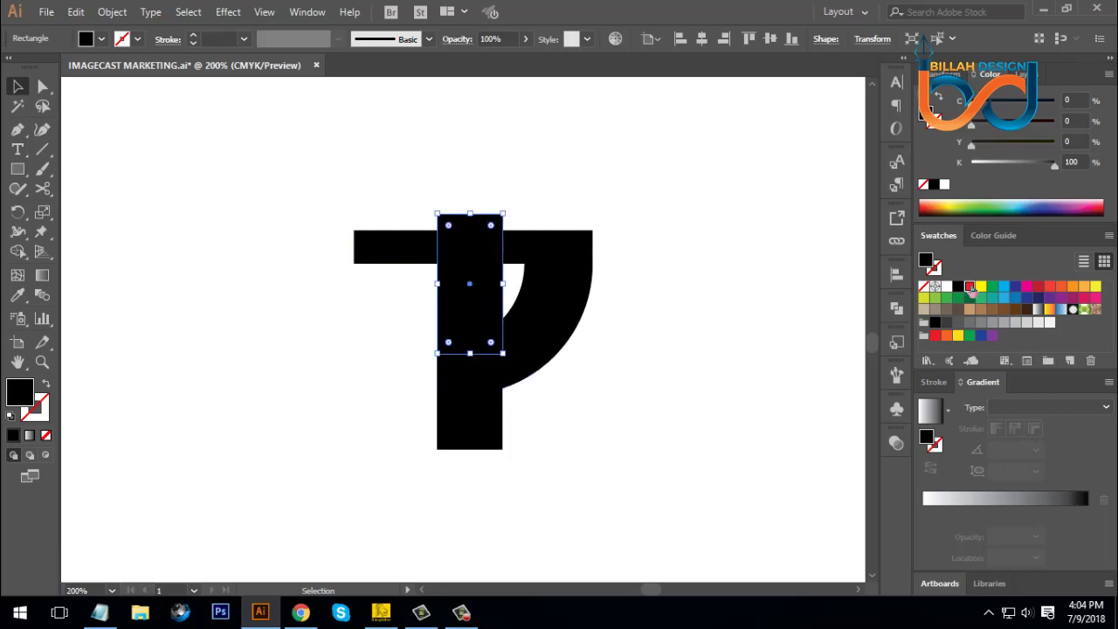
left_click(969, 287)
left_click(716, 404)
left_click(476, 291)
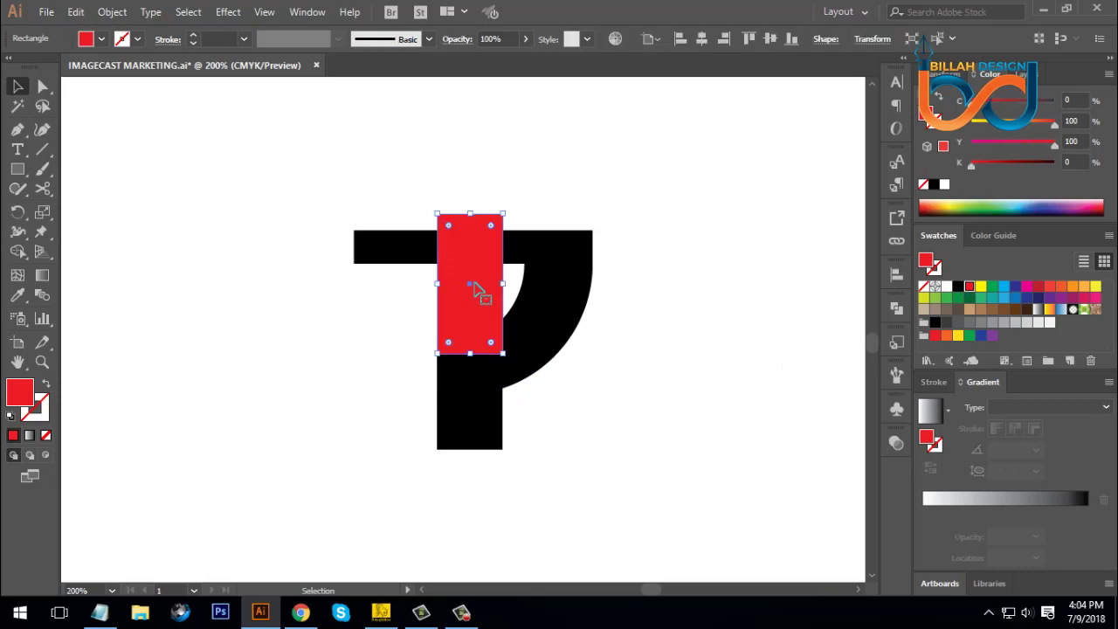
Send the red block to the back, behind the black bar and arc.
right_click(475, 282)
mouse_move(578, 515)
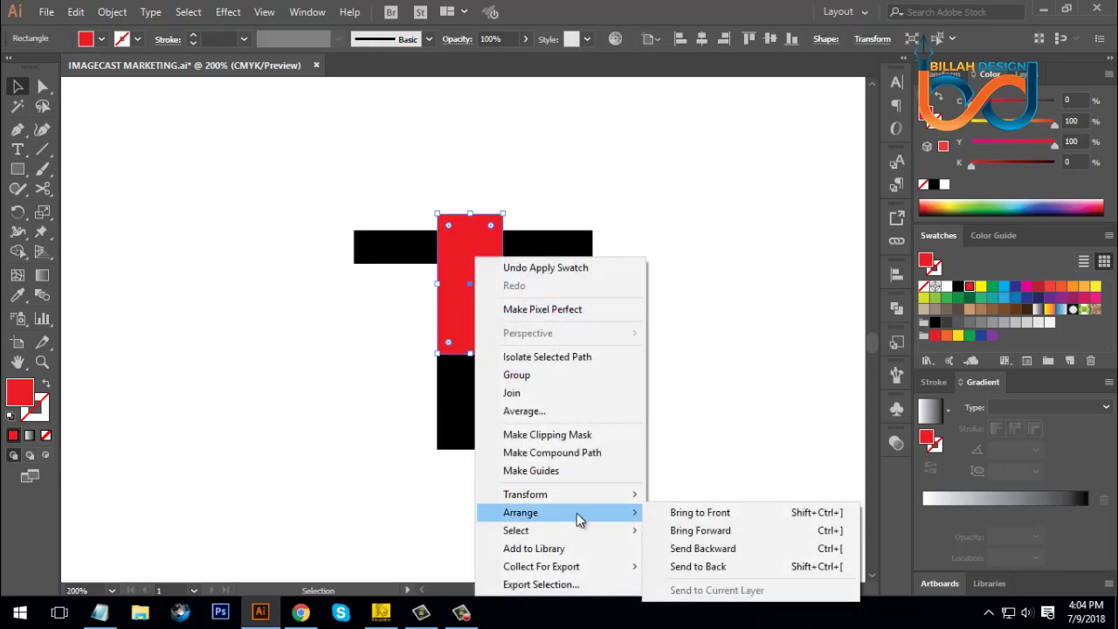
left_click(699, 566)
left_click(677, 465)
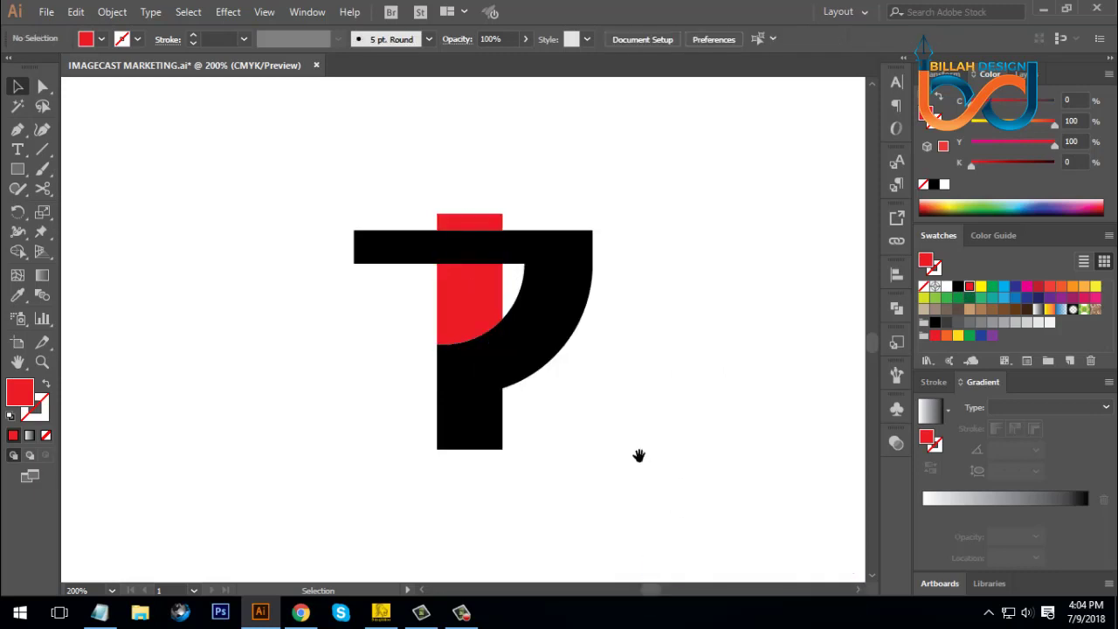
left_click_drag(638, 457, 673, 463)
key("ctrl+minus")
key("ctrl+minus")
key("ctrl+minus")
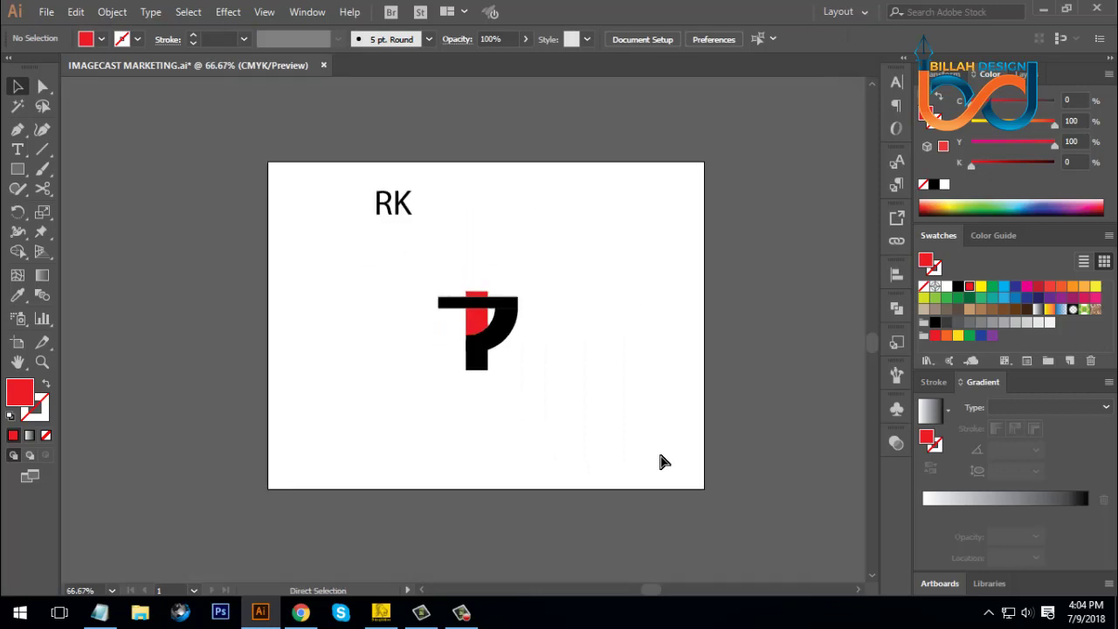
key("ctrl+plus")
key("ctrl+plus")
key("ctrl+plus")
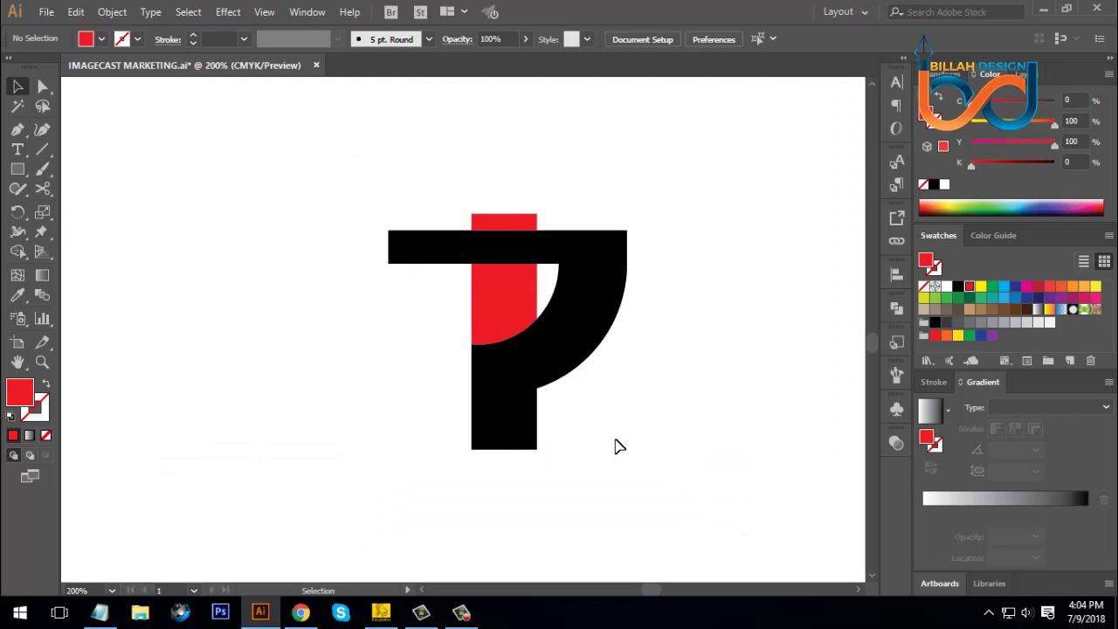
Narrow the red block and the black stem together from their right edge.
left_click(492, 304)
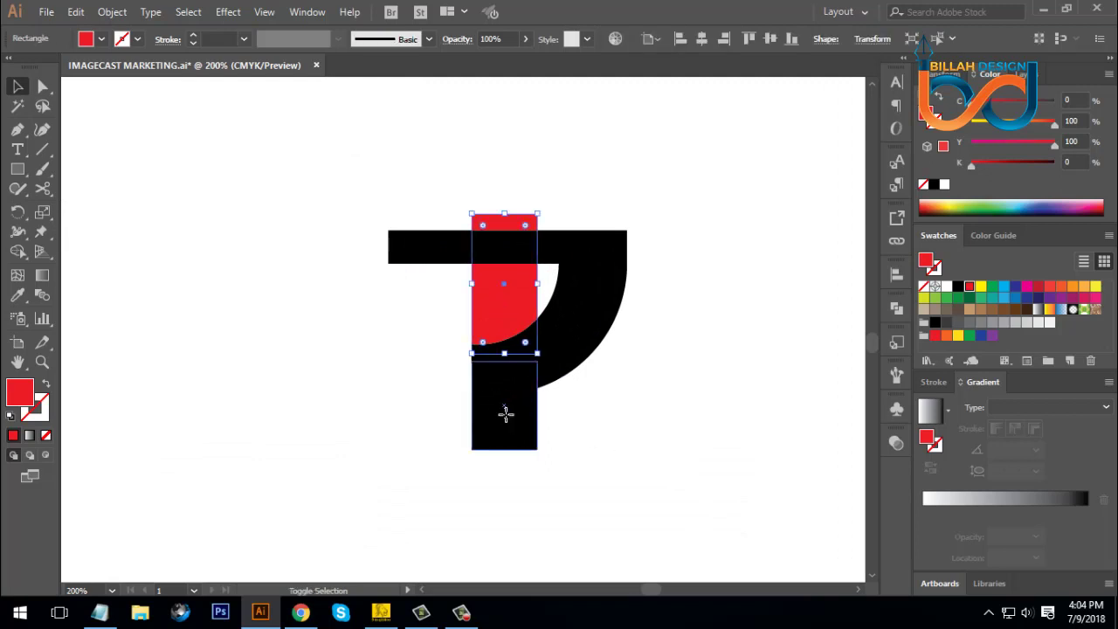
left_click(513, 419, "shift")
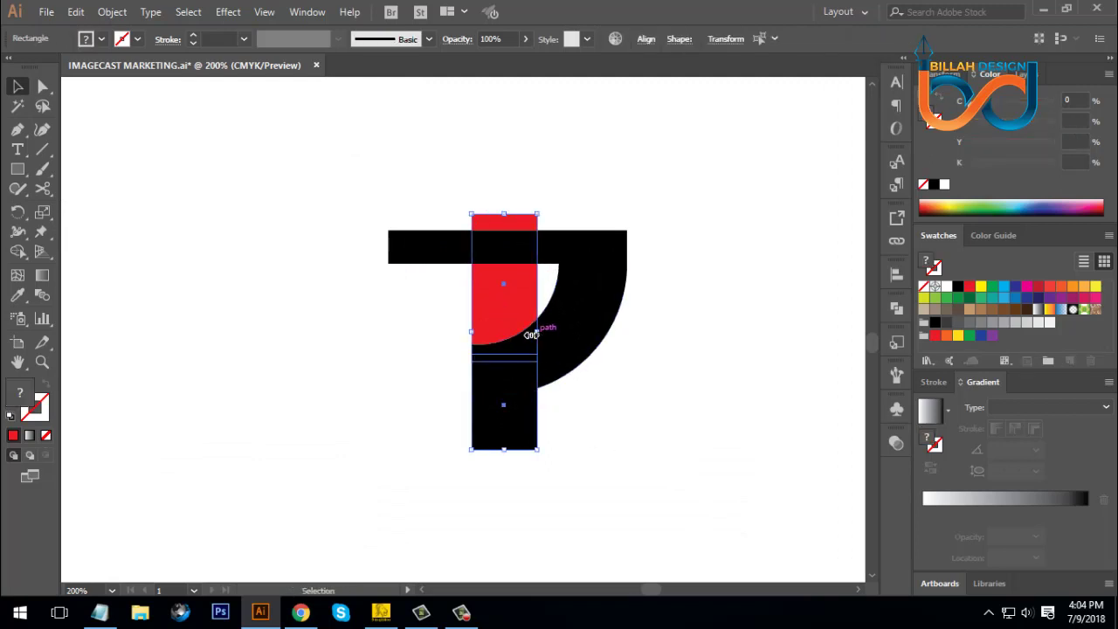
left_click_drag(531, 334, 527, 337)
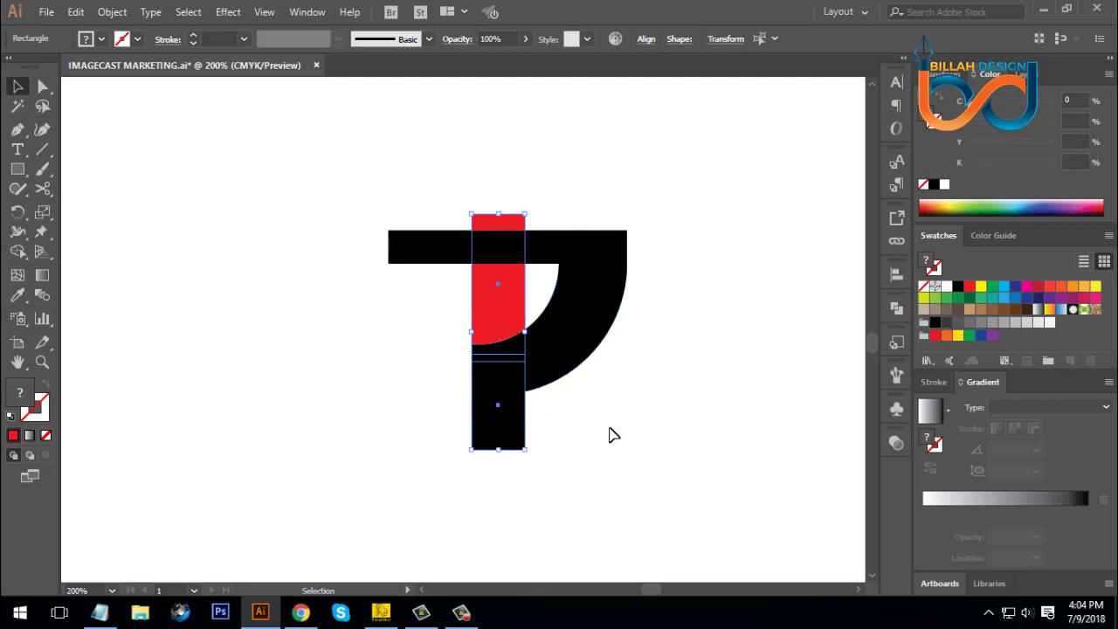
left_click(636, 449)
left_click_drag(647, 440, 622, 439)
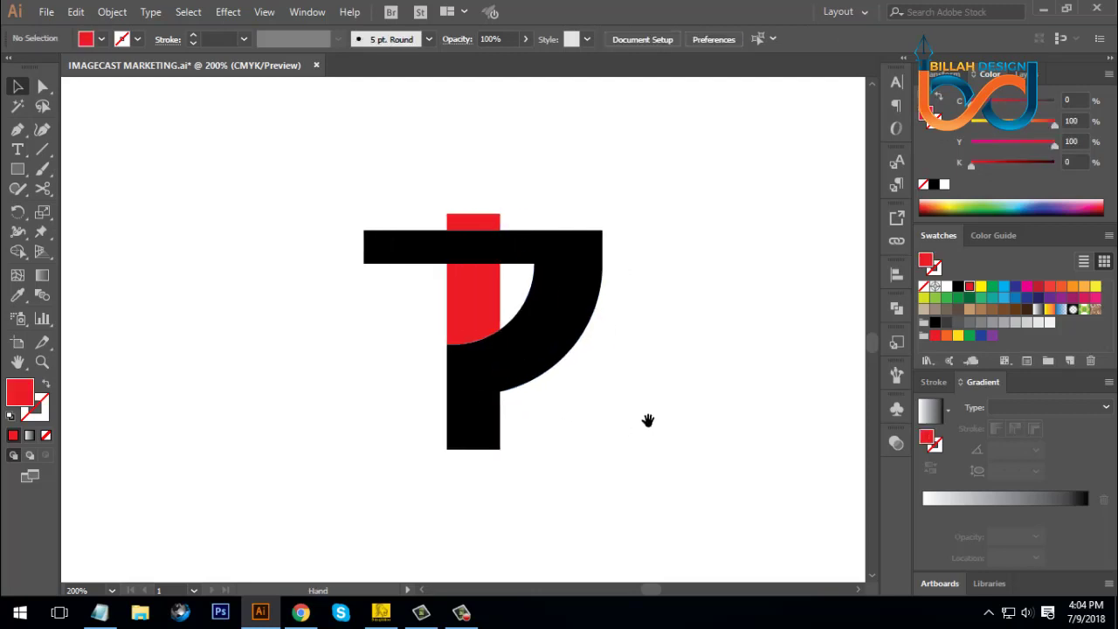
Offset the black arc outward by 7 px with Miter joins, then add the red rectangle to the selection.
left_click(557, 351)
left_click(118, 13)
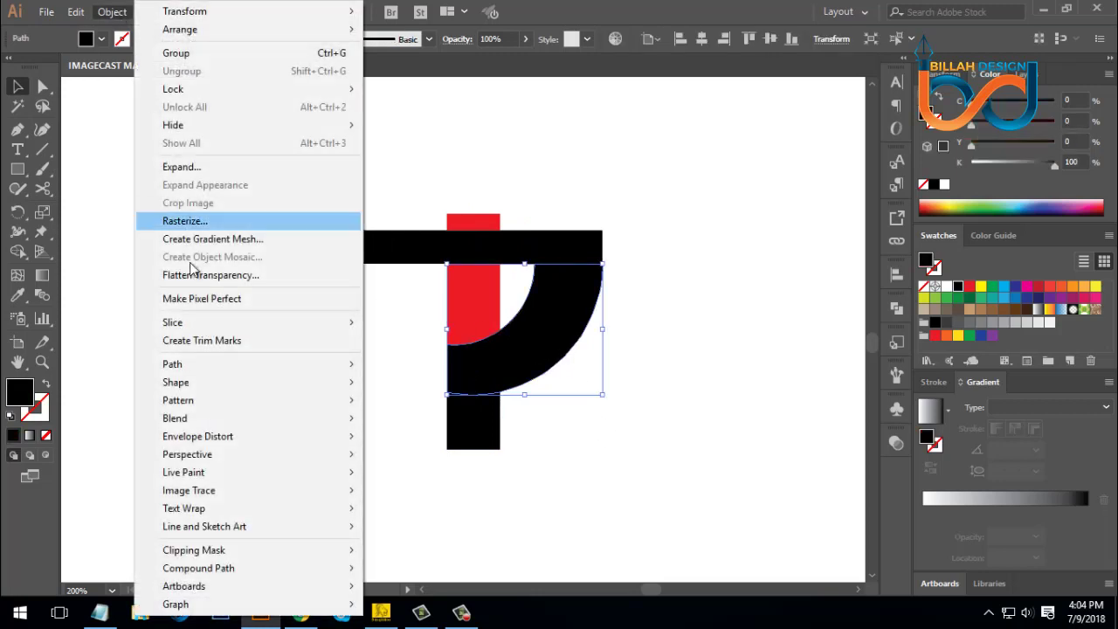
mouse_move(195, 367)
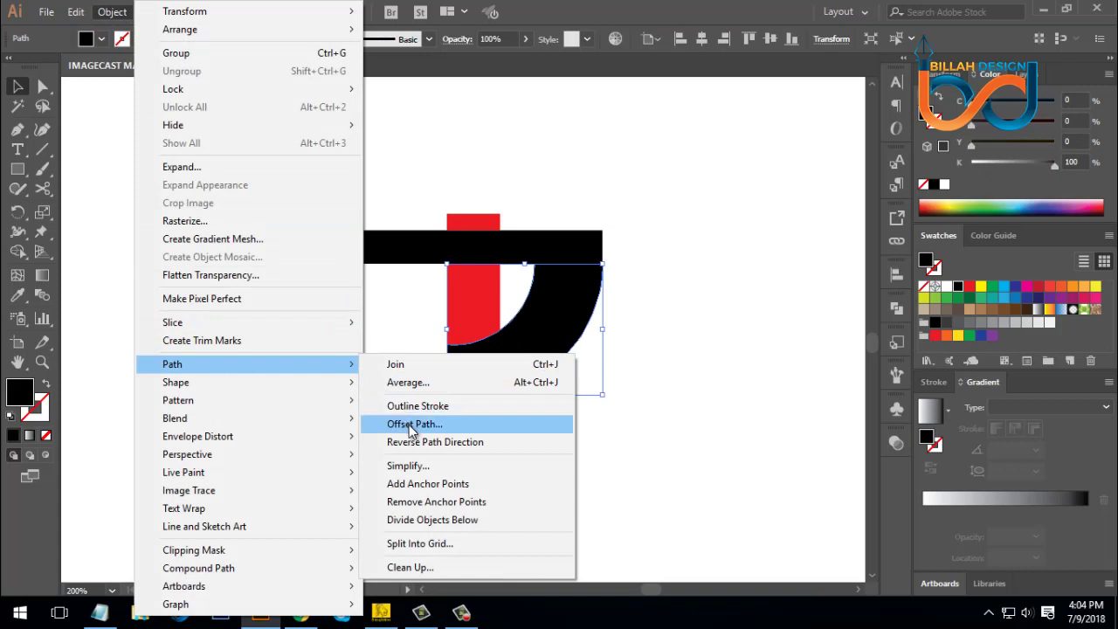
left_click(415, 424)
left_click(794, 184)
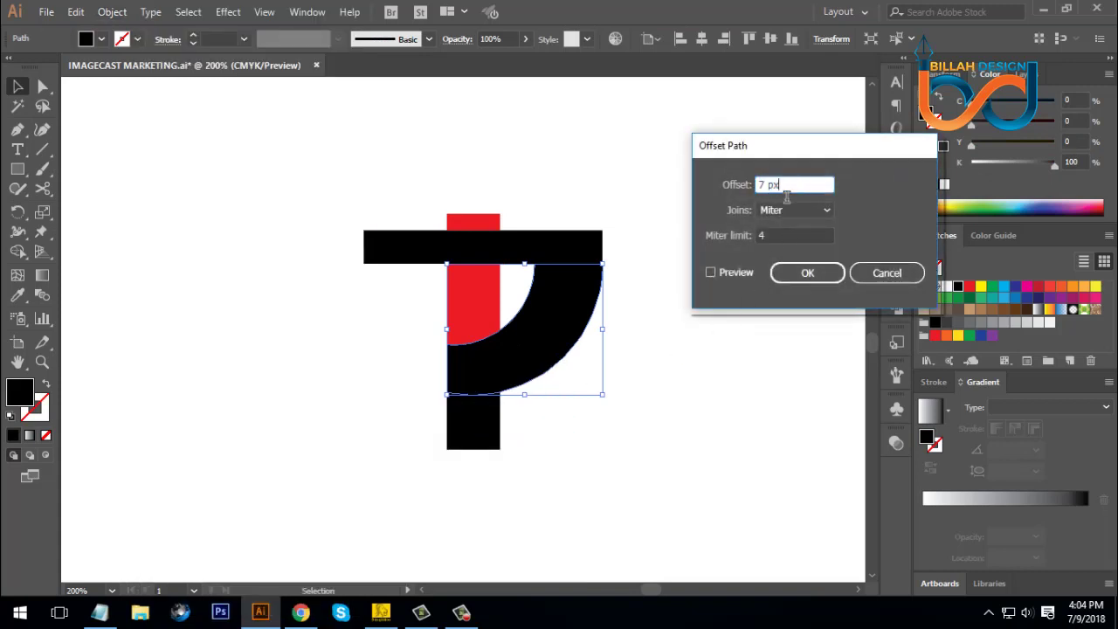
left_click(710, 271)
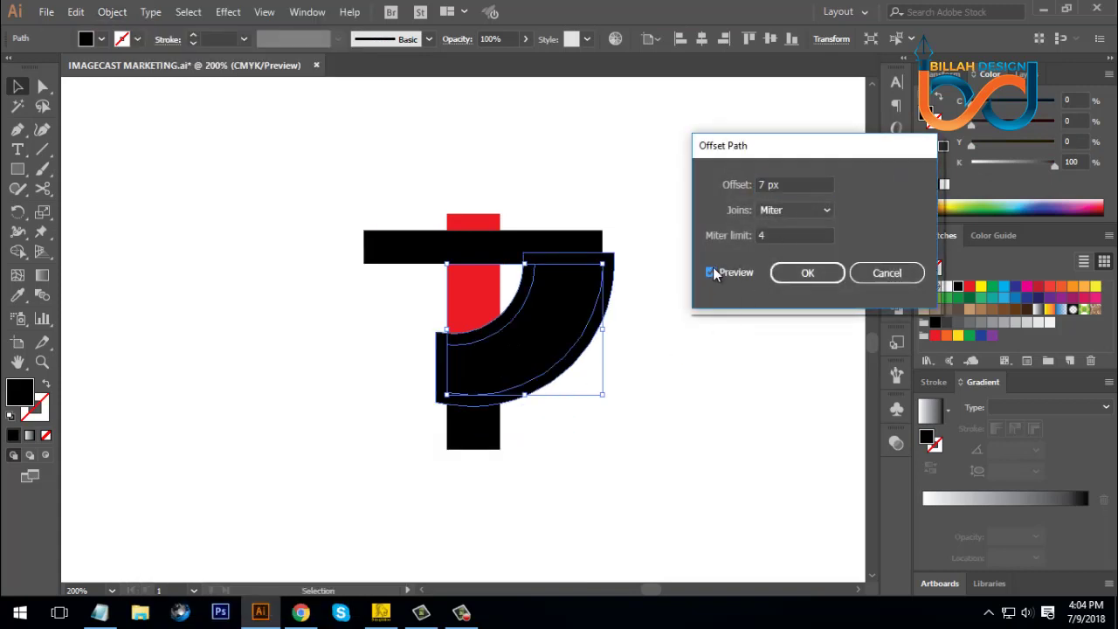
left_click(807, 275)
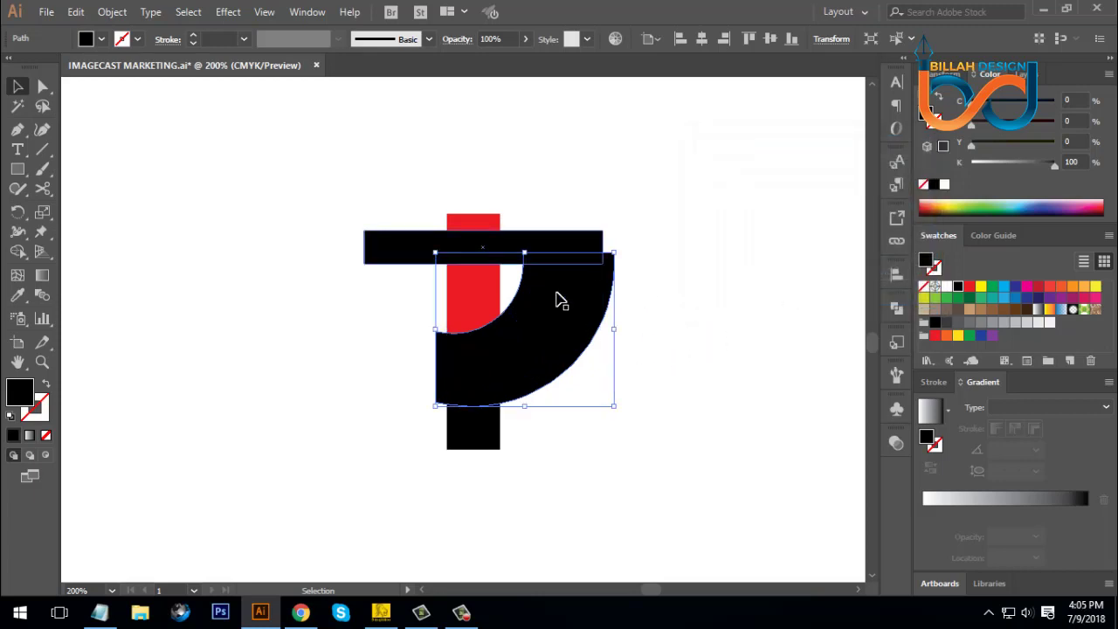
left_click(466, 292, "shift")
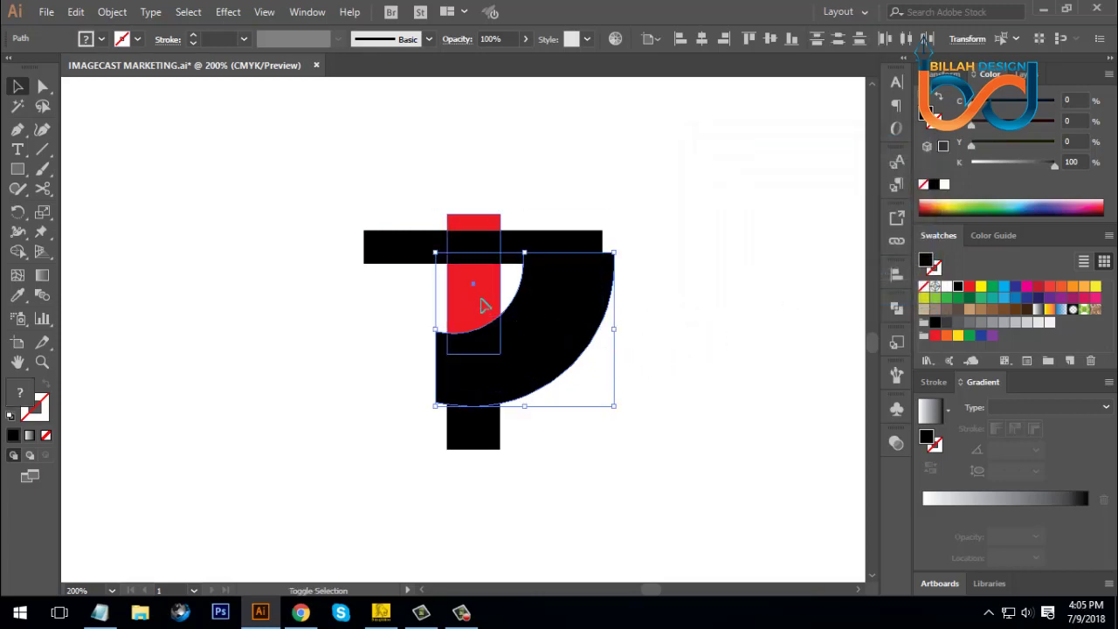
Notch the red rectangle by subtracting the offset curve with Minus Front.
left_click(897, 310)
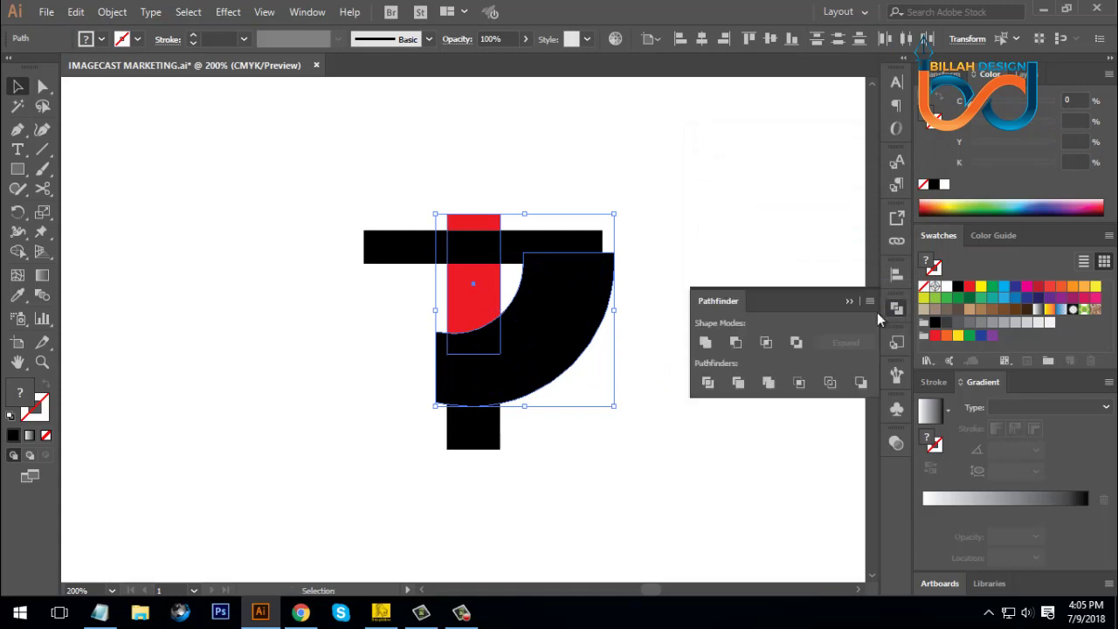
left_click(735, 343)
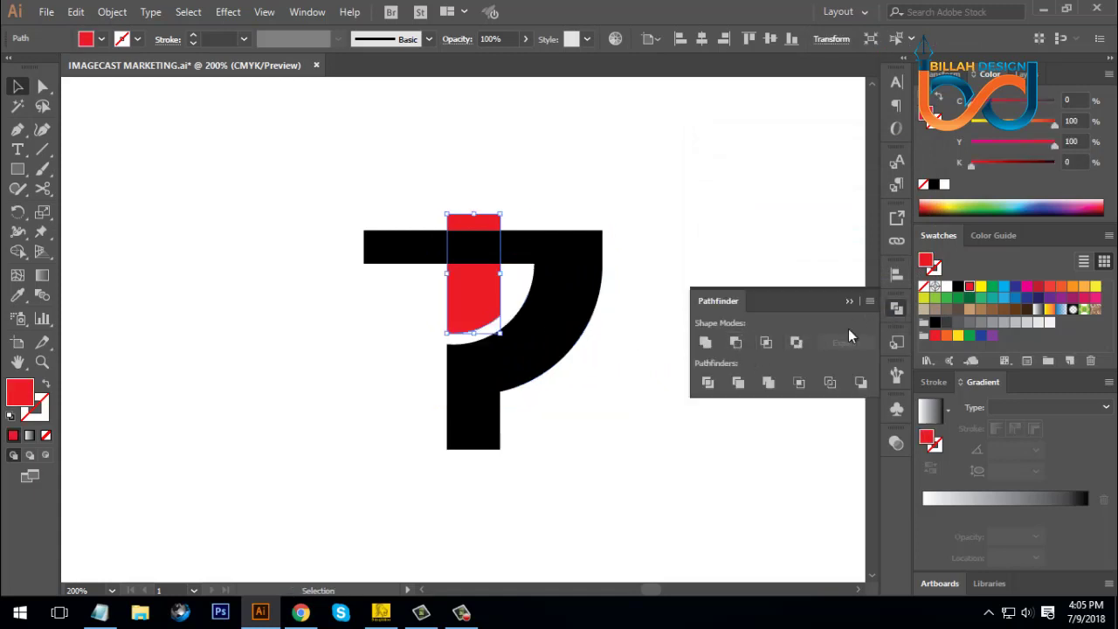
left_click(897, 316)
left_click(638, 404)
Use Shape Builder to delete the top bar's left segment and the red cap, leaving a P.
left_click_drag(599, 422, 223, 277)
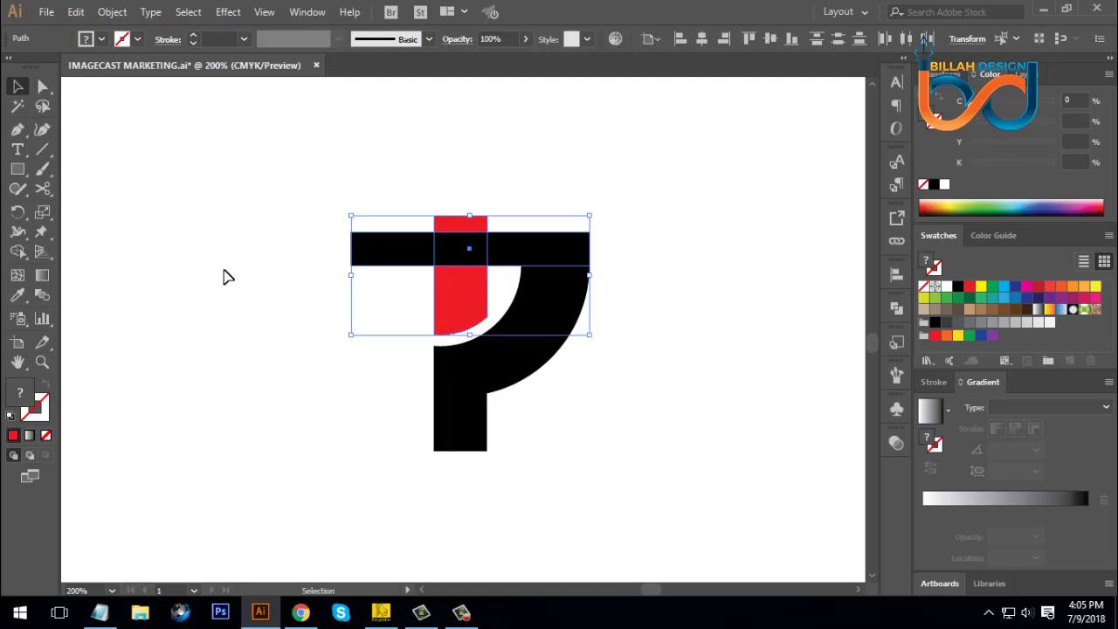
left_click(255, 277)
left_click_drag(297, 187, 467, 291)
left_click(21, 252)
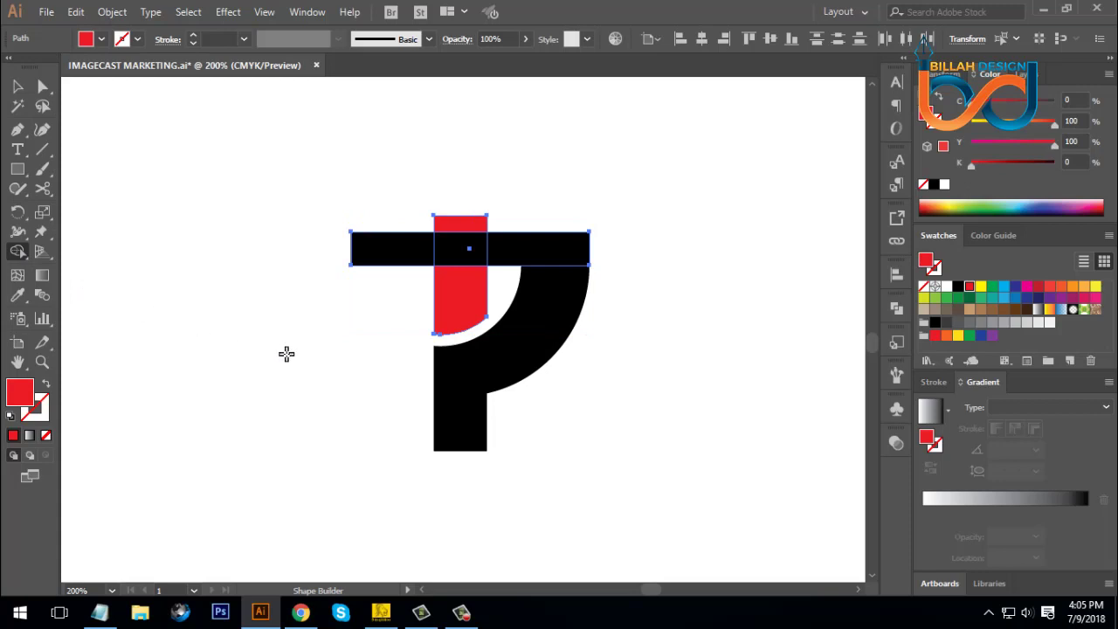
left_click(399, 250, "alt")
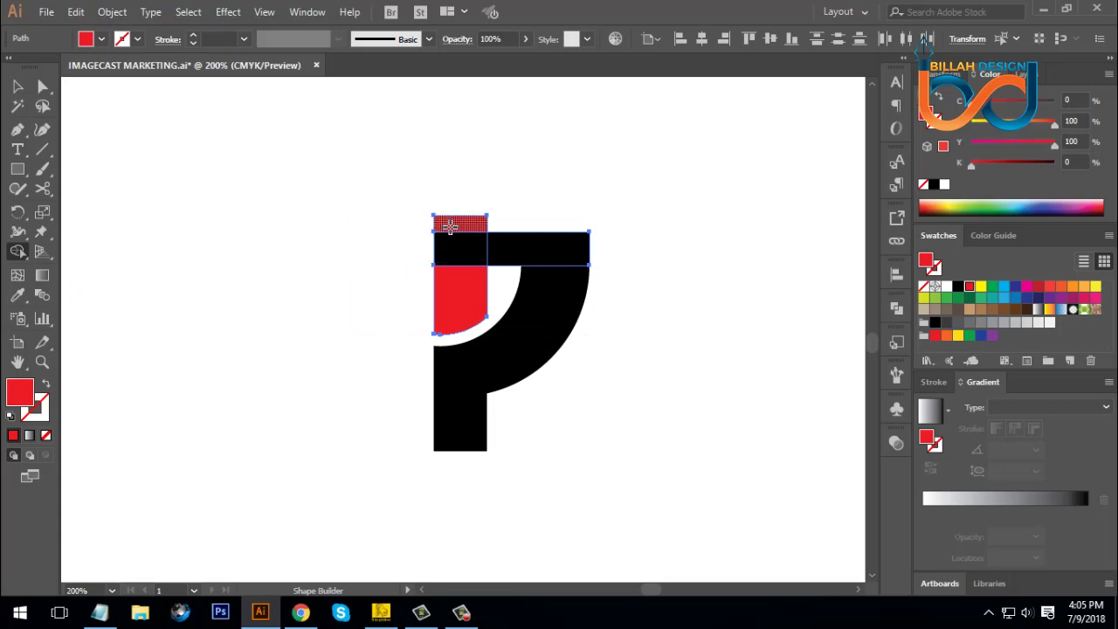
left_click(449, 223, "alt")
left_click(18, 85)
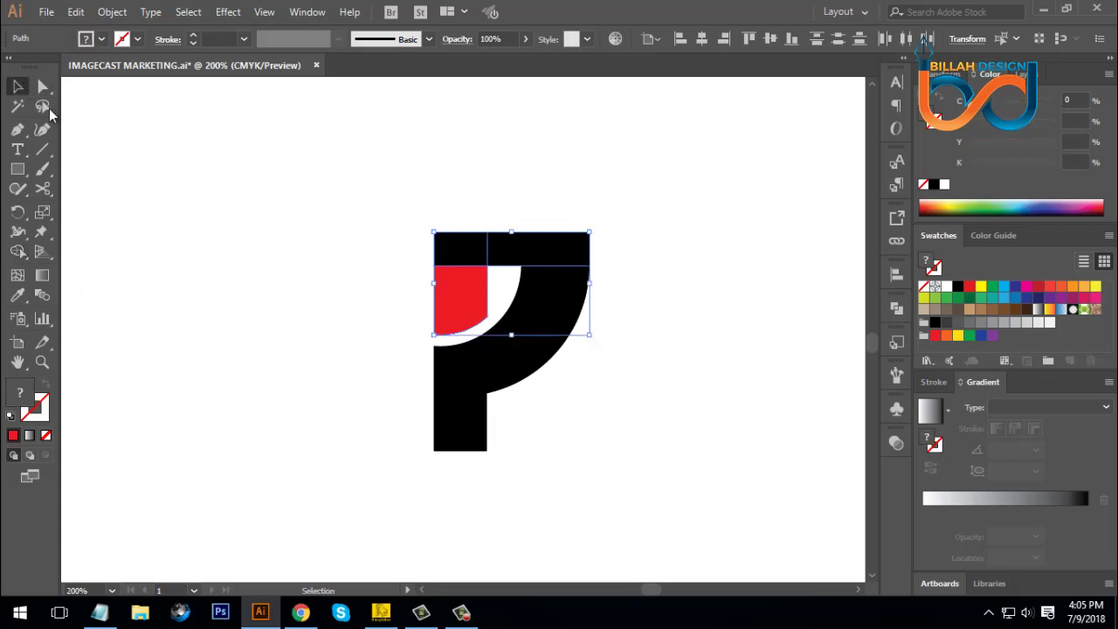
left_click(519, 464)
key("ctrl+minus")
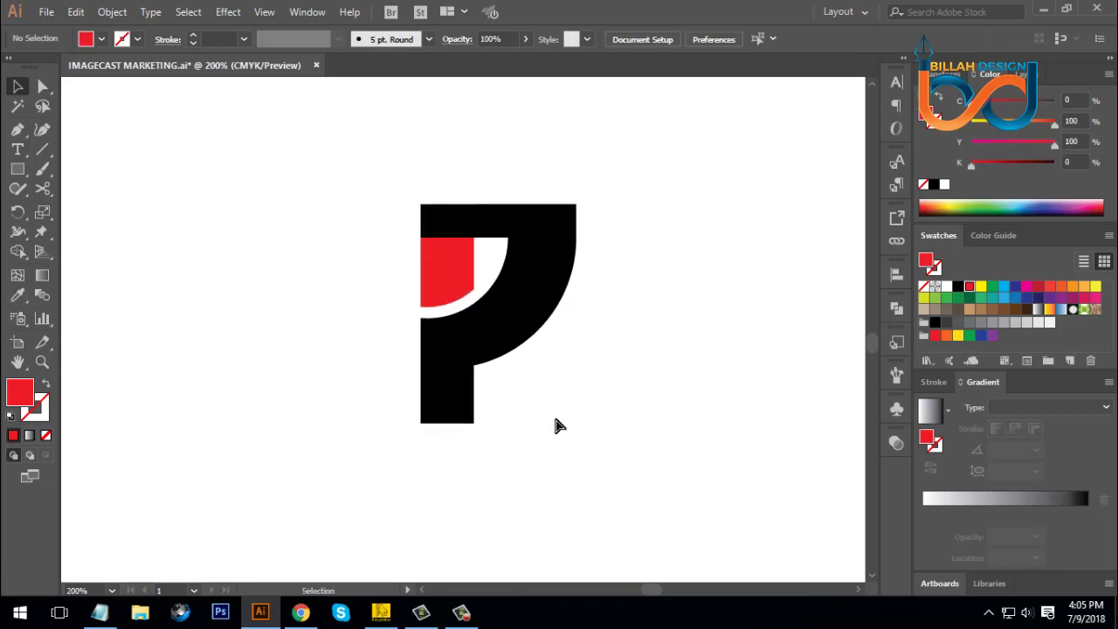
Duplicate the stem rectangle to the right and rotate the copy 45°.
key("ctrl+plus")
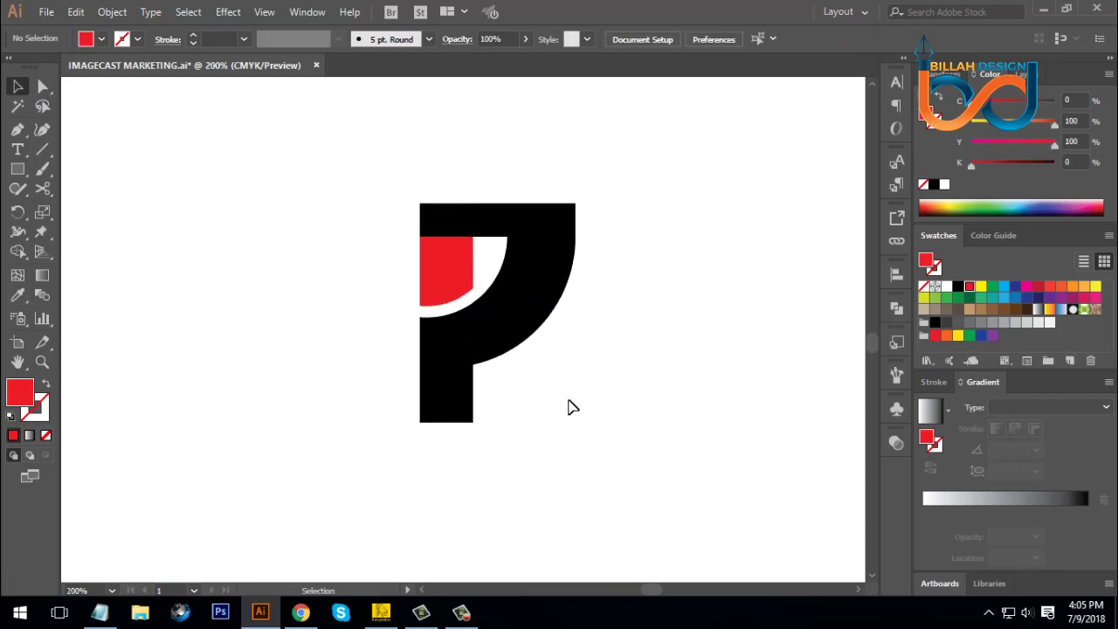
left_click_drag(594, 422, 577, 416)
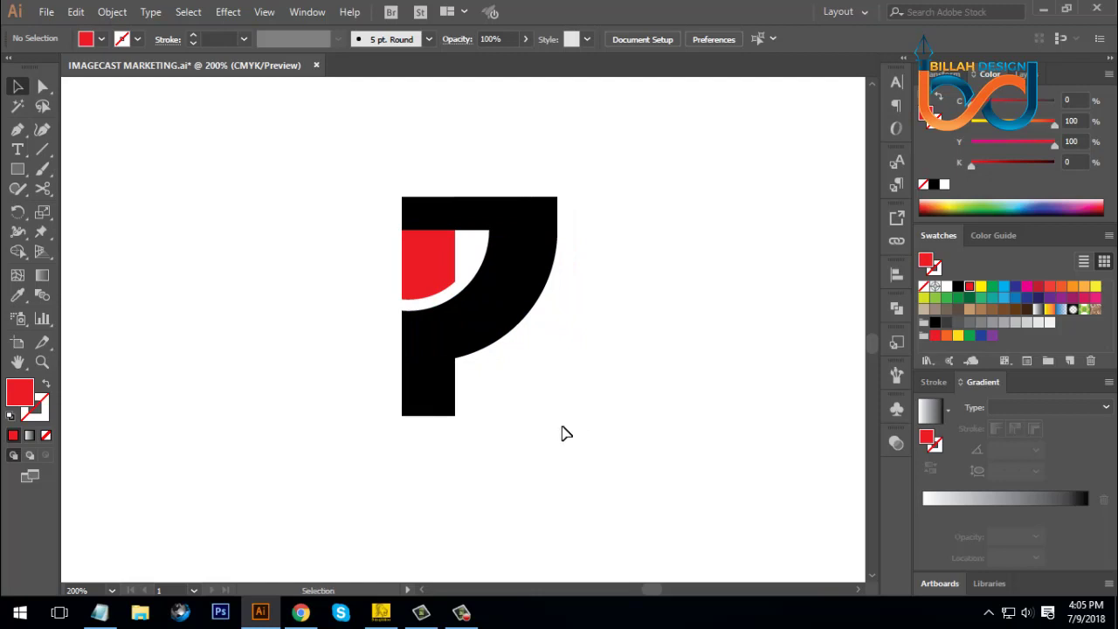
left_click_drag(439, 399, 569, 409)
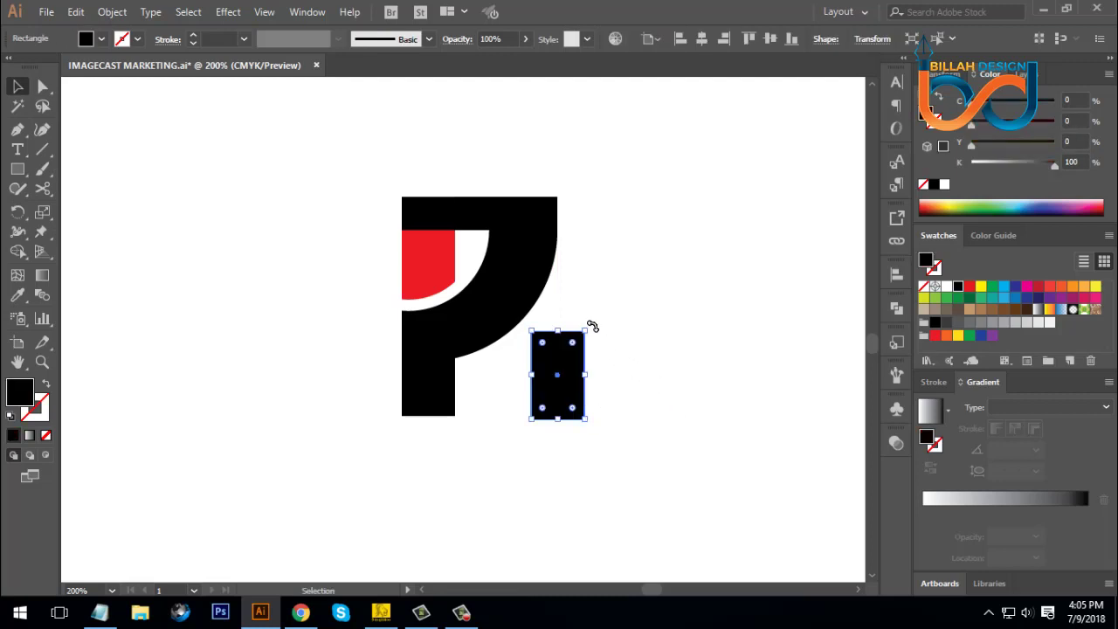
left_click_drag(592, 325, 568, 320)
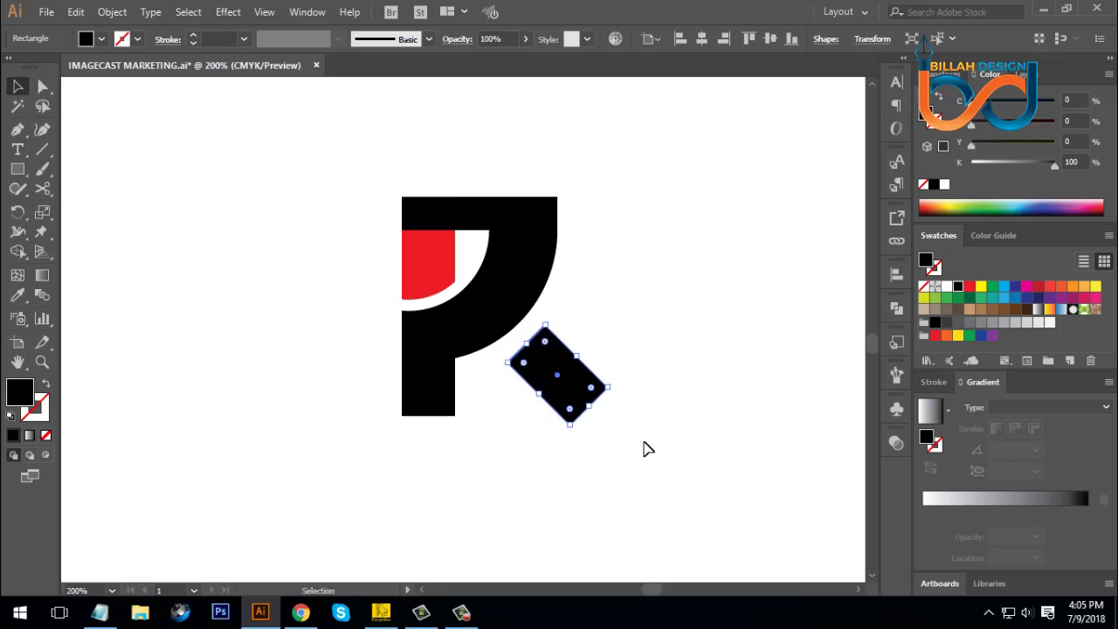
Move the rotated bar under the P's bowl and stretch it into a long diagonal leg.
left_click(644, 449)
left_click_drag(617, 468, 592, 444)
left_click_drag(533, 354, 615, 424)
left_click(549, 366)
left_click(545, 343)
left_click(681, 456)
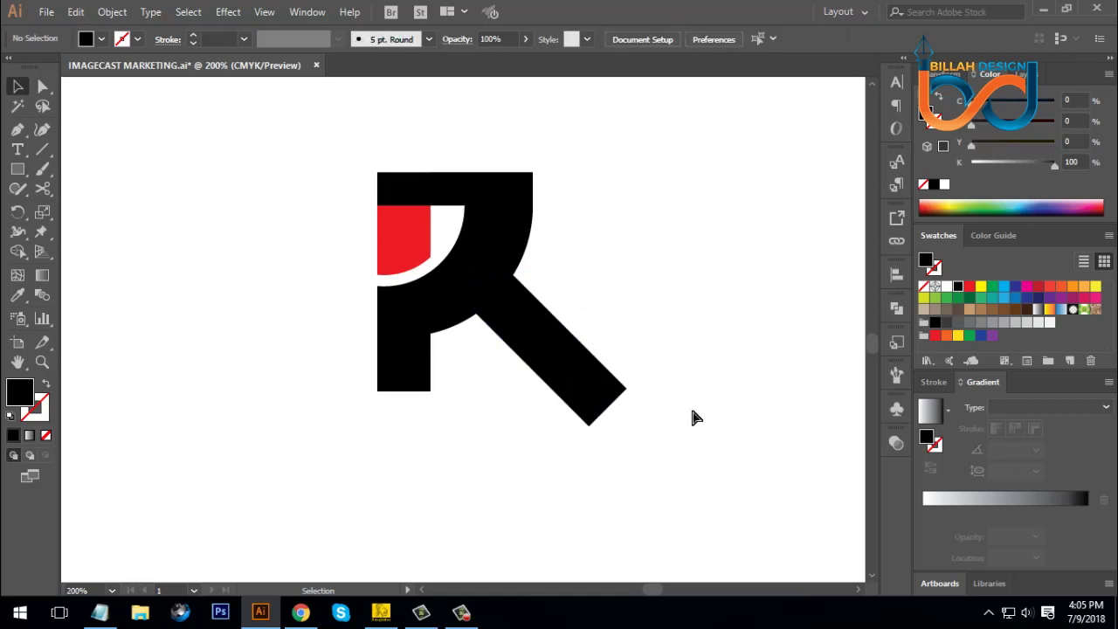
key("ctrl+1")
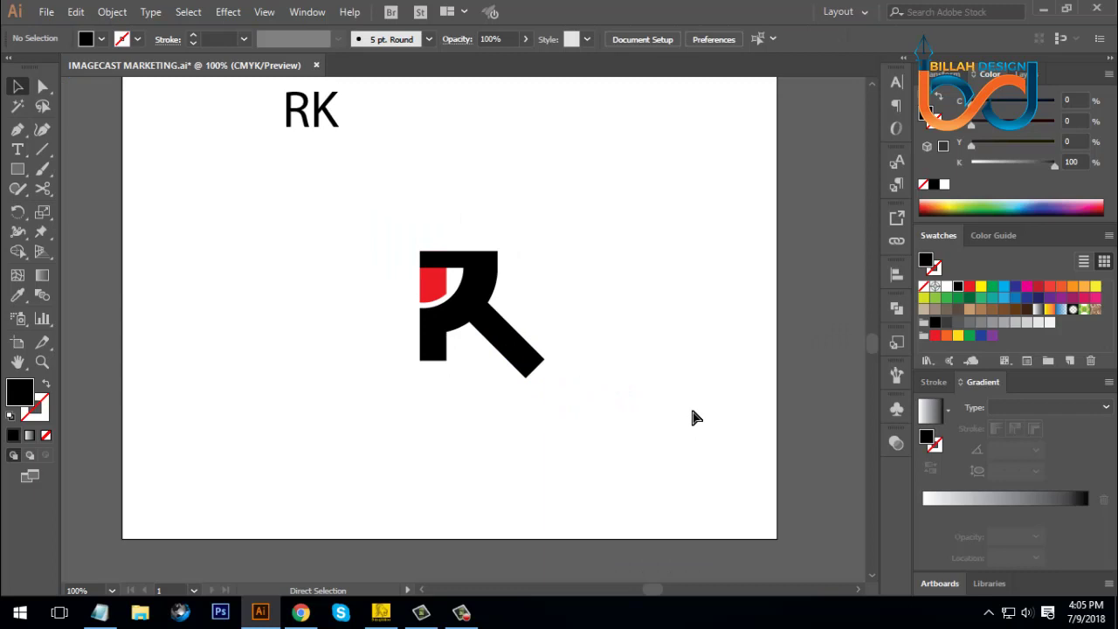
Rotate the R's diagonal leg to a steeper angle, about 37°, tucked under the bowl.
key("ctrl+equal")
key("ctrl+minus")
key("ctrl+equal")
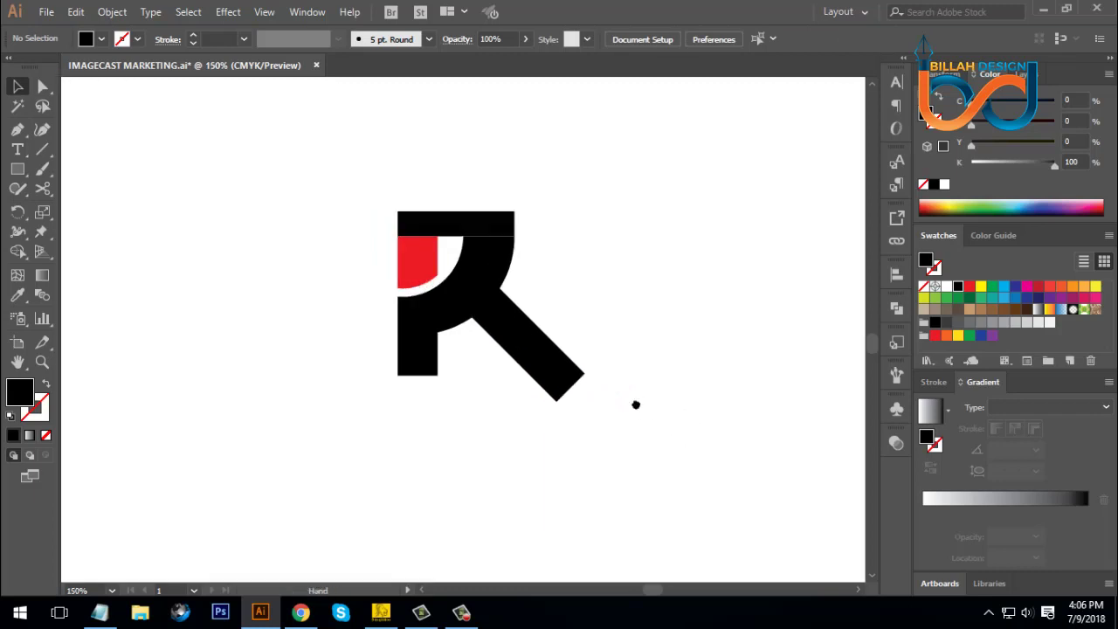
left_click(548, 367)
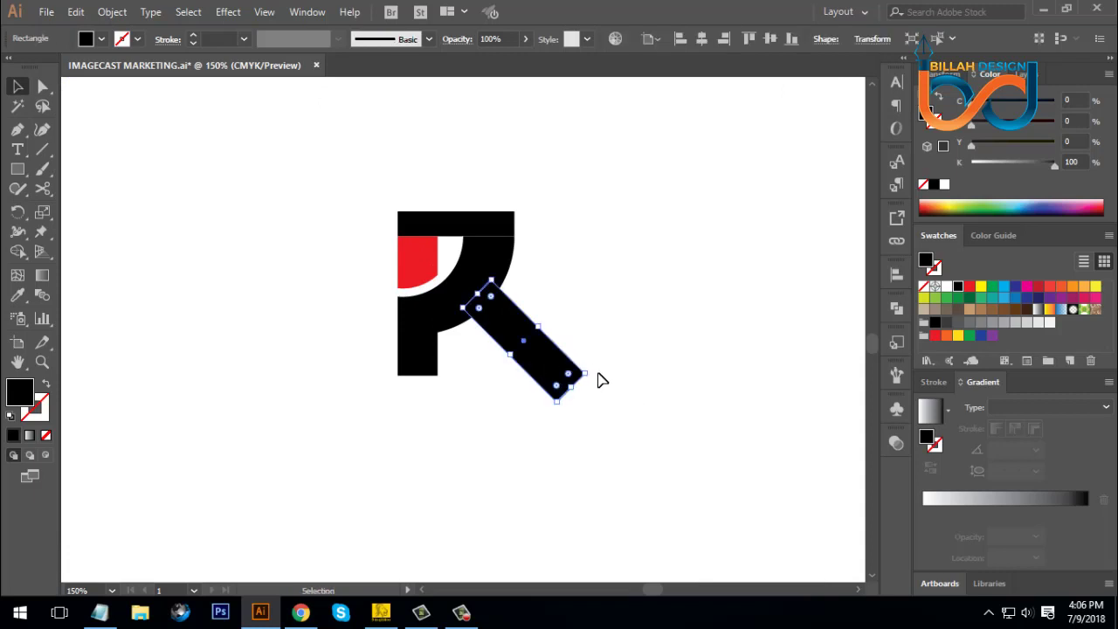
left_click_drag(590, 375, 529, 369)
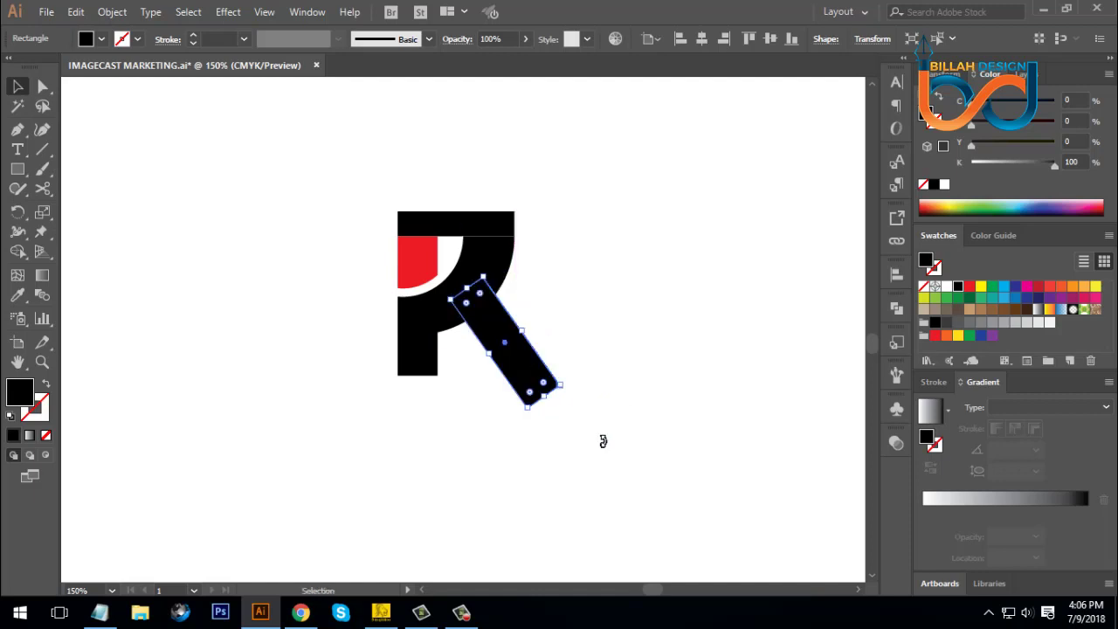
left_click(601, 434)
left_click(532, 367)
left_click(681, 439)
left_click_drag(669, 454, 661, 433)
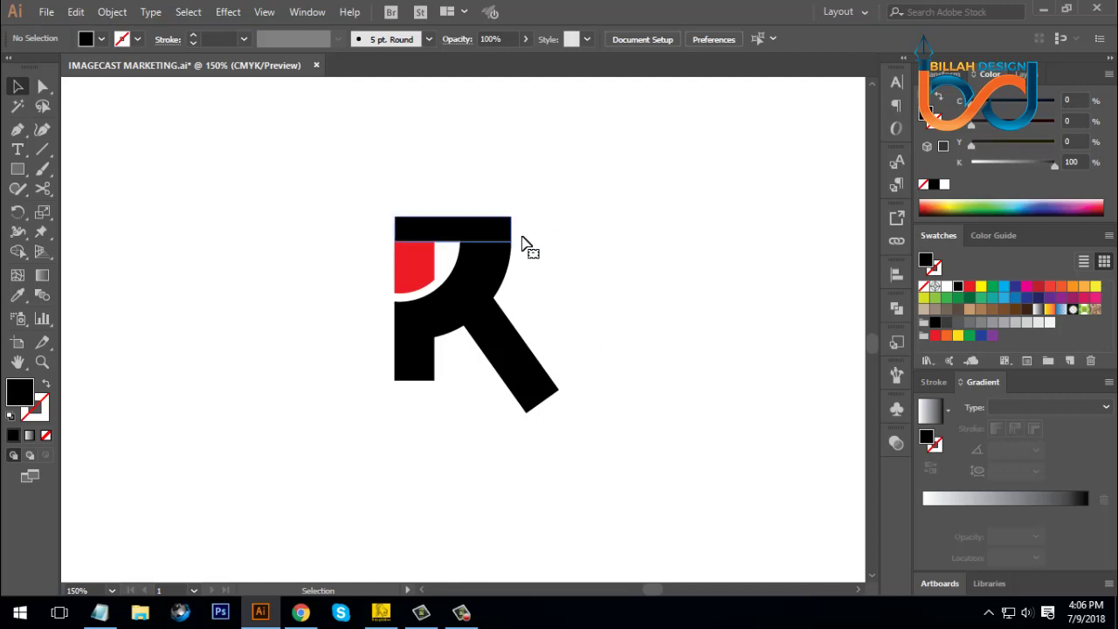
Select all the R's black parts and duplicate them 68 px to the right.
left_click(506, 266)
left_click(538, 347)
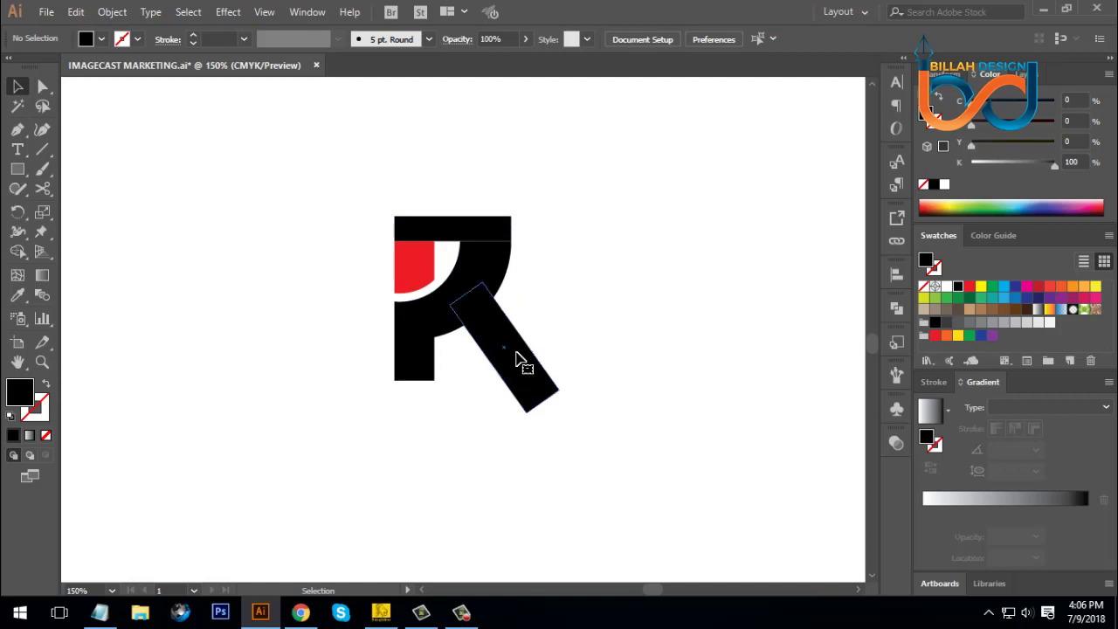
left_click_drag(557, 183, 491, 403)
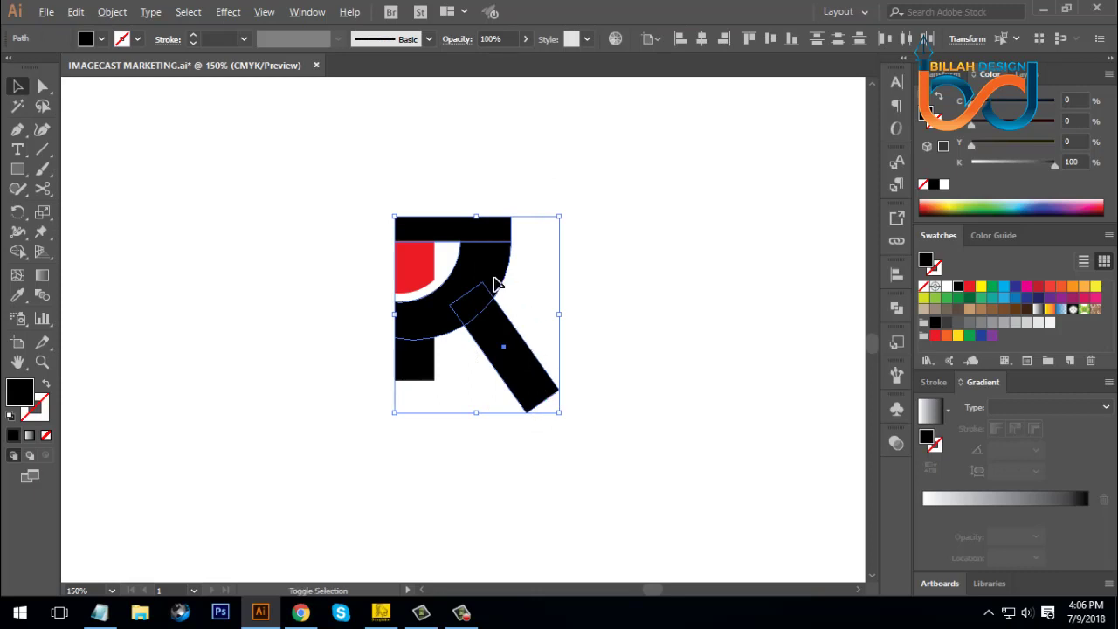
left_click_drag(552, 166, 572, 280)
left_click(722, 412)
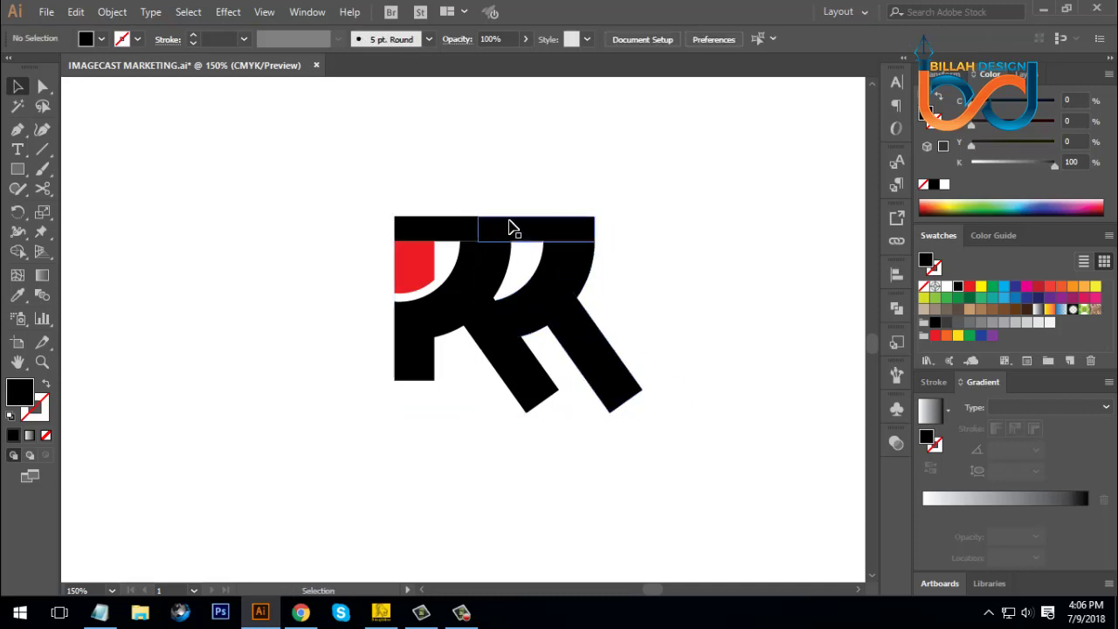
Narrow the copy's top bar to 43 px and select all the K strokes.
left_click(483, 231)
left_click_drag(483, 230, 545, 240)
left_click(695, 353)
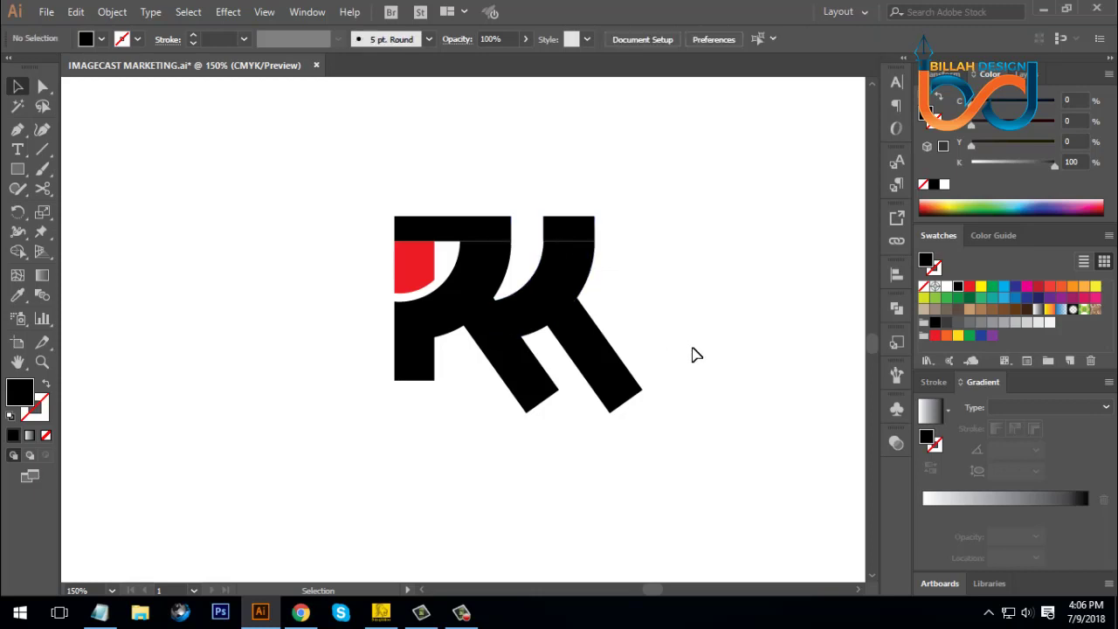
key("ctrl+z")
left_click(708, 342)
left_click_drag(656, 177, 554, 347)
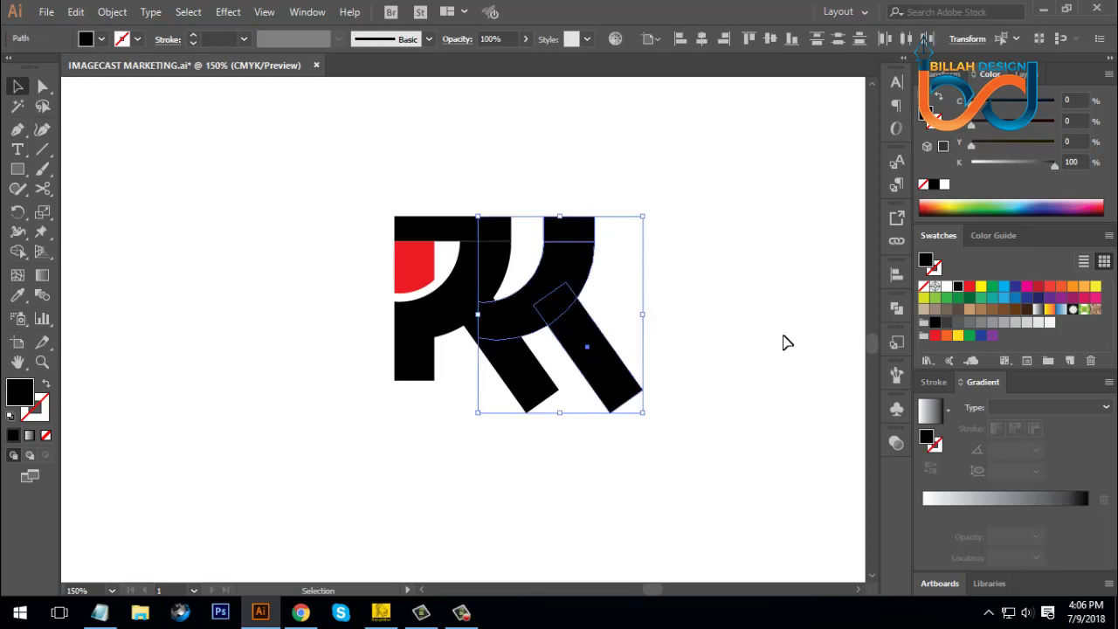
Unite the K strokes into one shape and fill it red.
left_click(895, 309)
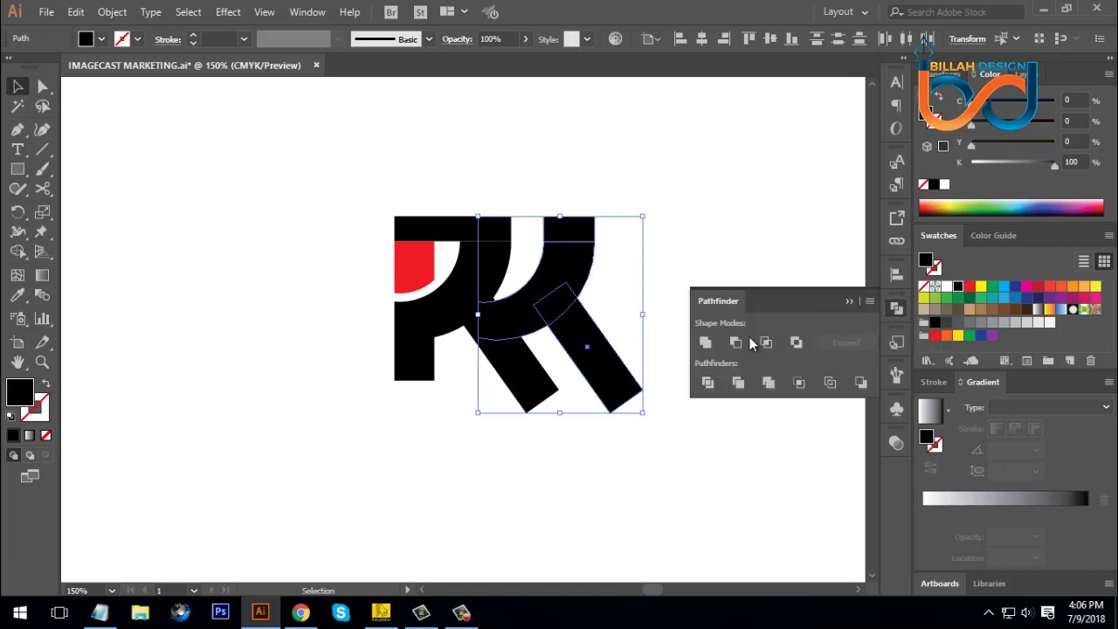
left_click(707, 344)
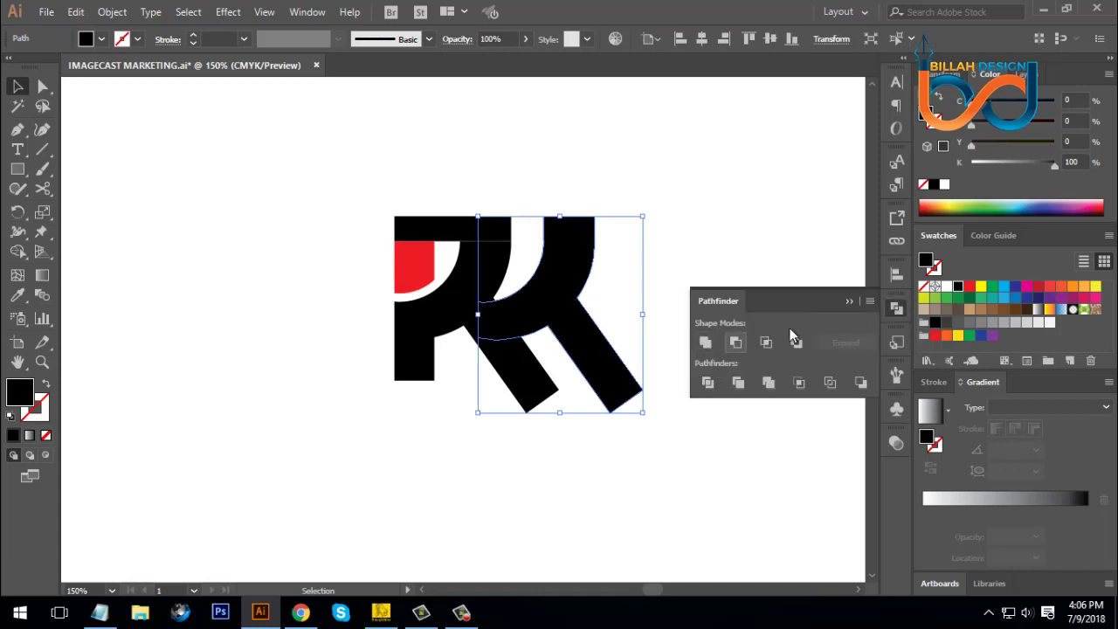
left_click(899, 308)
left_click(588, 303)
left_click(599, 300)
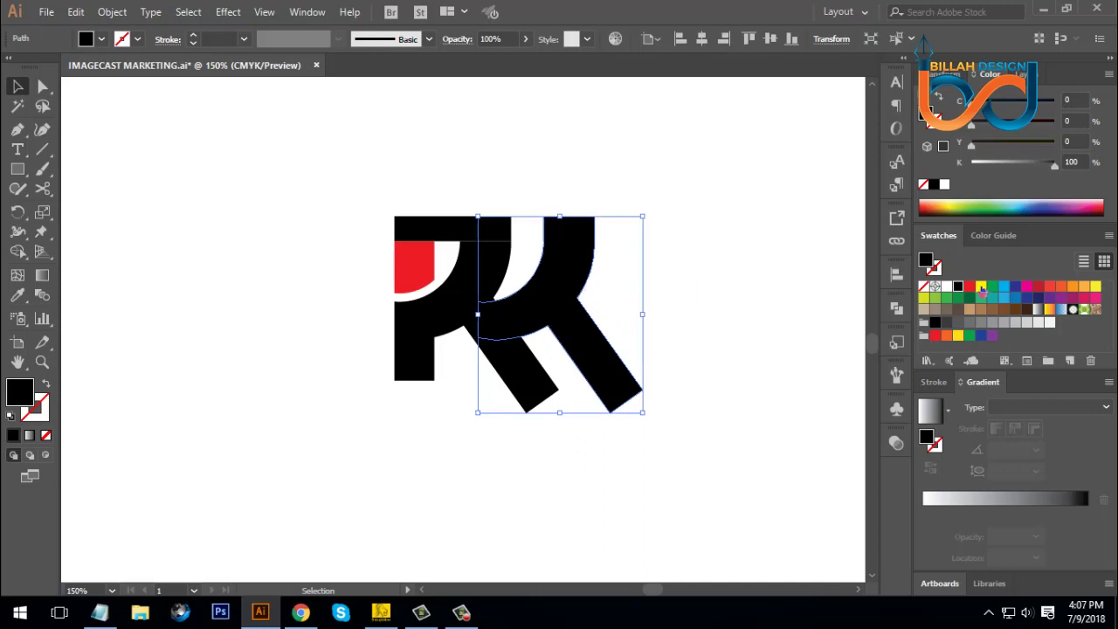
left_click(969, 287)
left_click(824, 311)
left_click_drag(696, 297, 701, 322)
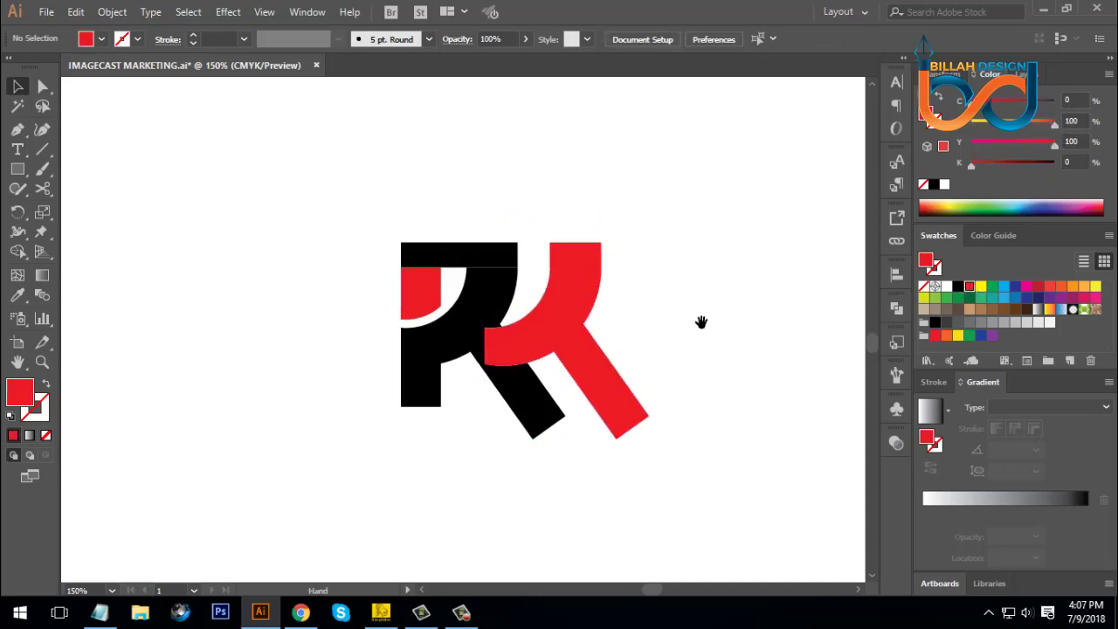
Unite the R's stem, bowl and black diagonal leg into one shape with Pathfinder.
key("ctrl+equal")
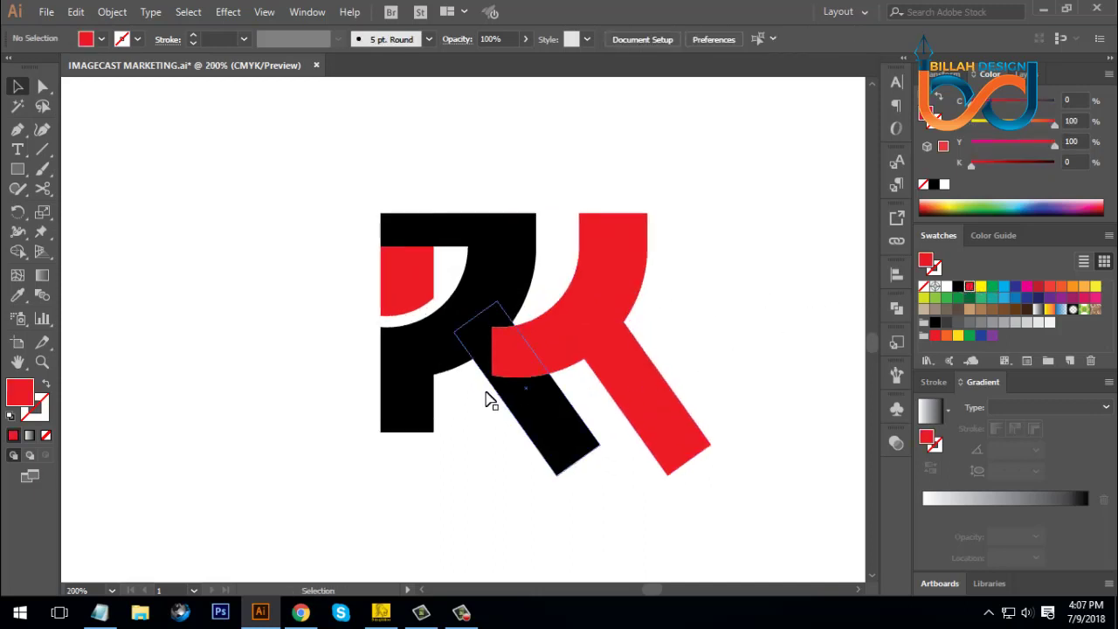
left_click_drag(340, 193, 436, 424)
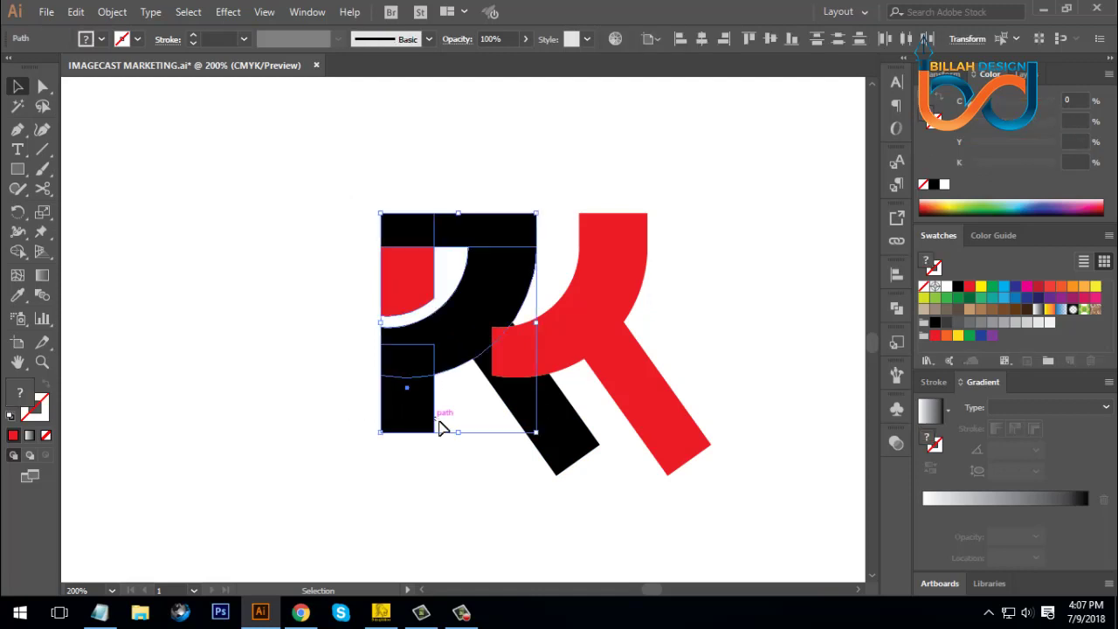
left_click(573, 444, "shift")
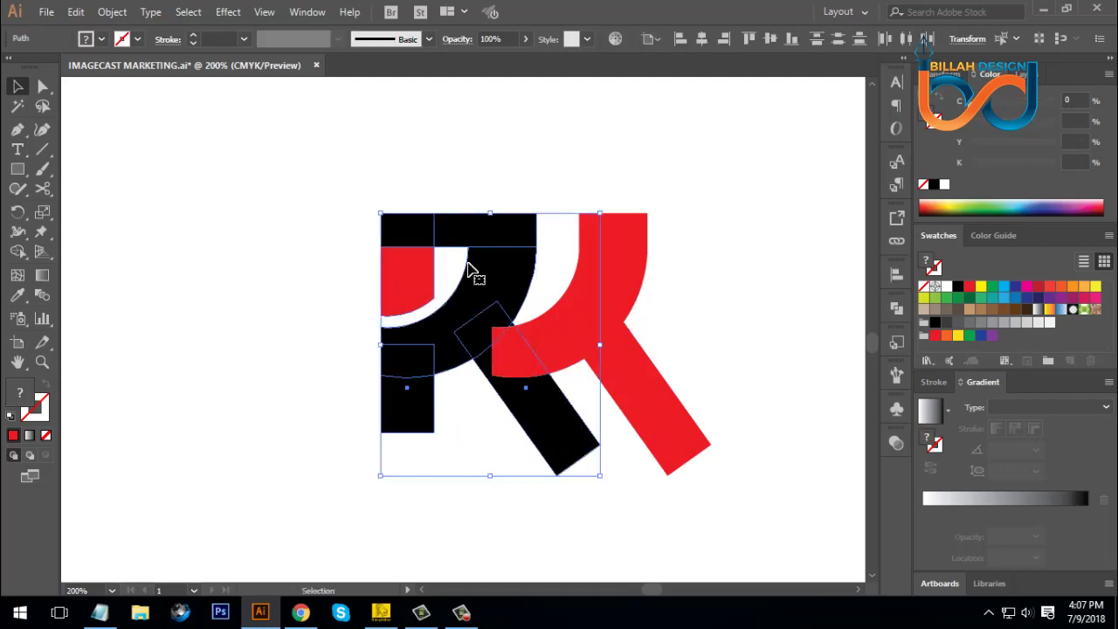
left_click(897, 310)
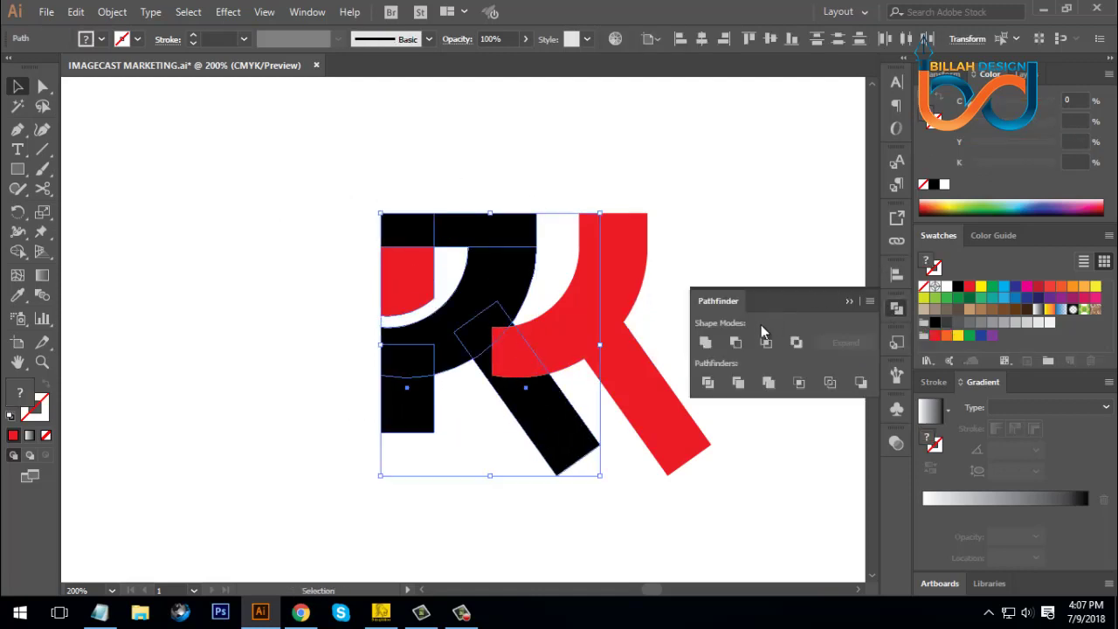
left_click(706, 342)
left_click(890, 310)
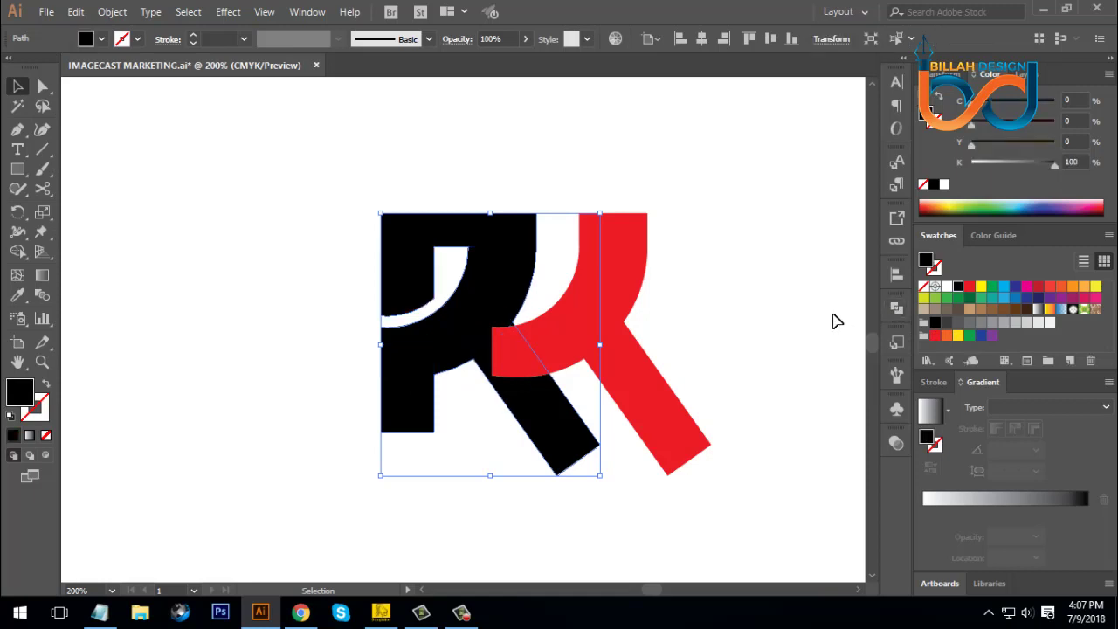
left_click(836, 319)
left_click_drag(780, 332, 749, 324)
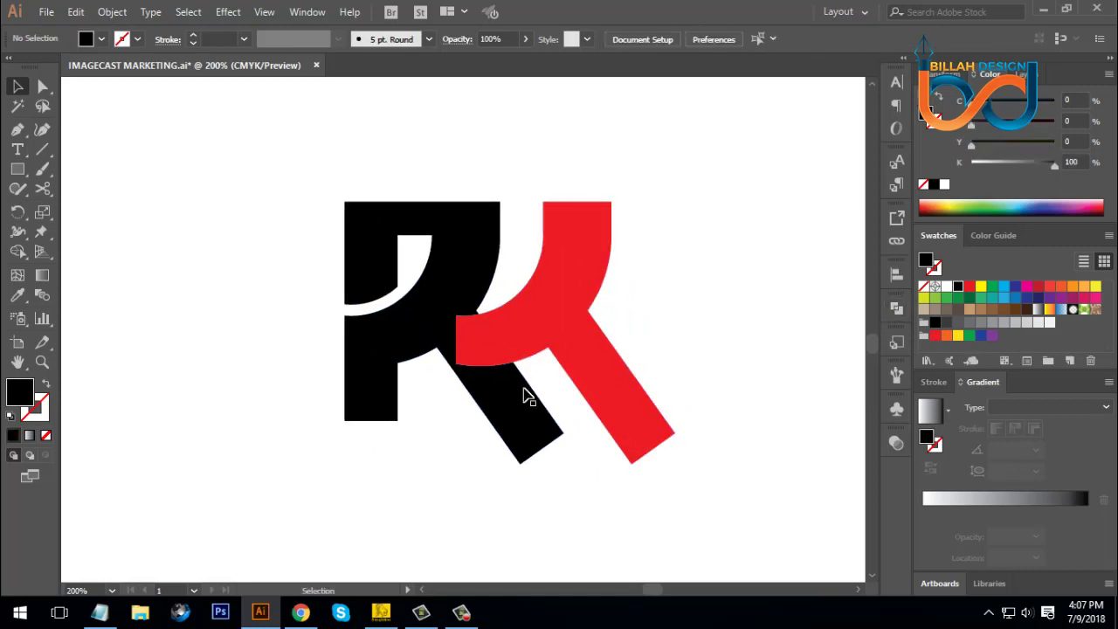
Add a white-filled offset path around the black R.
left_click(426, 332)
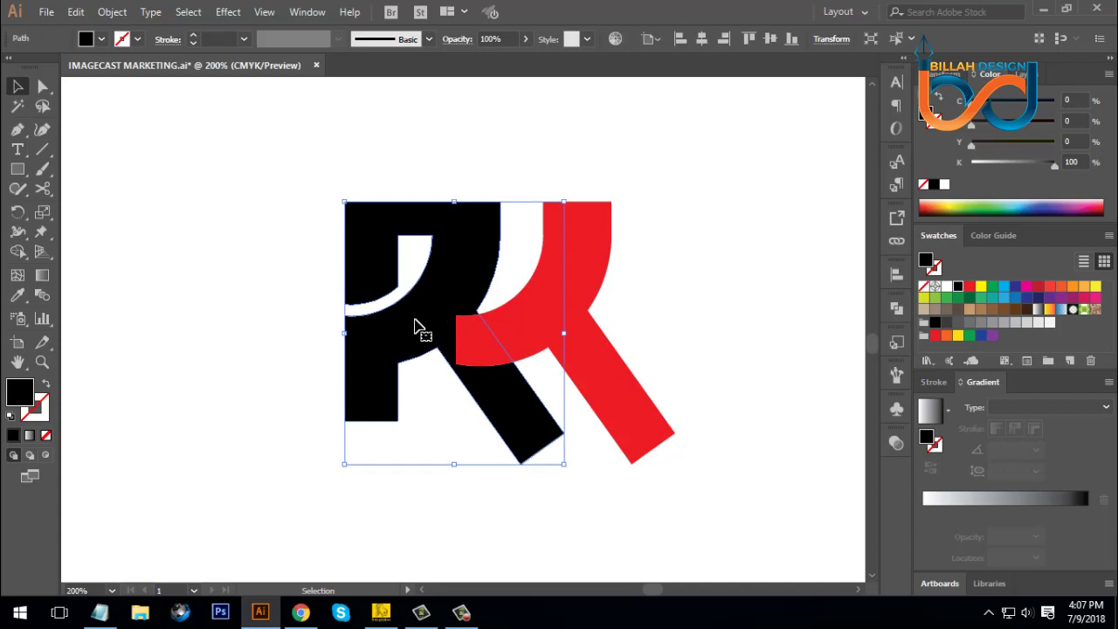
left_click(112, 12)
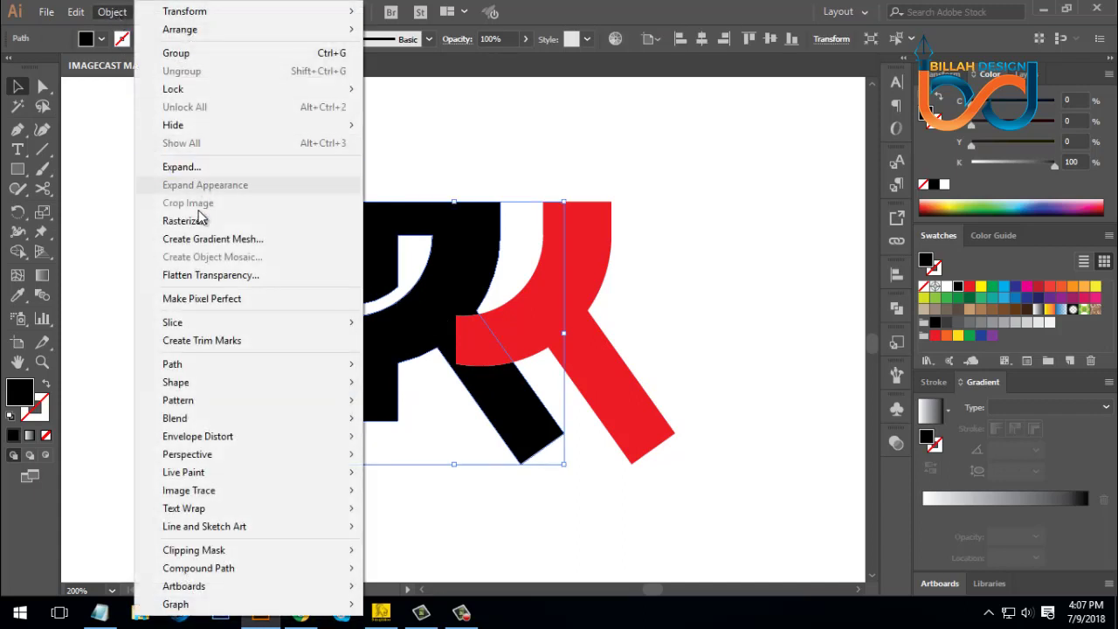
mouse_move(184, 365)
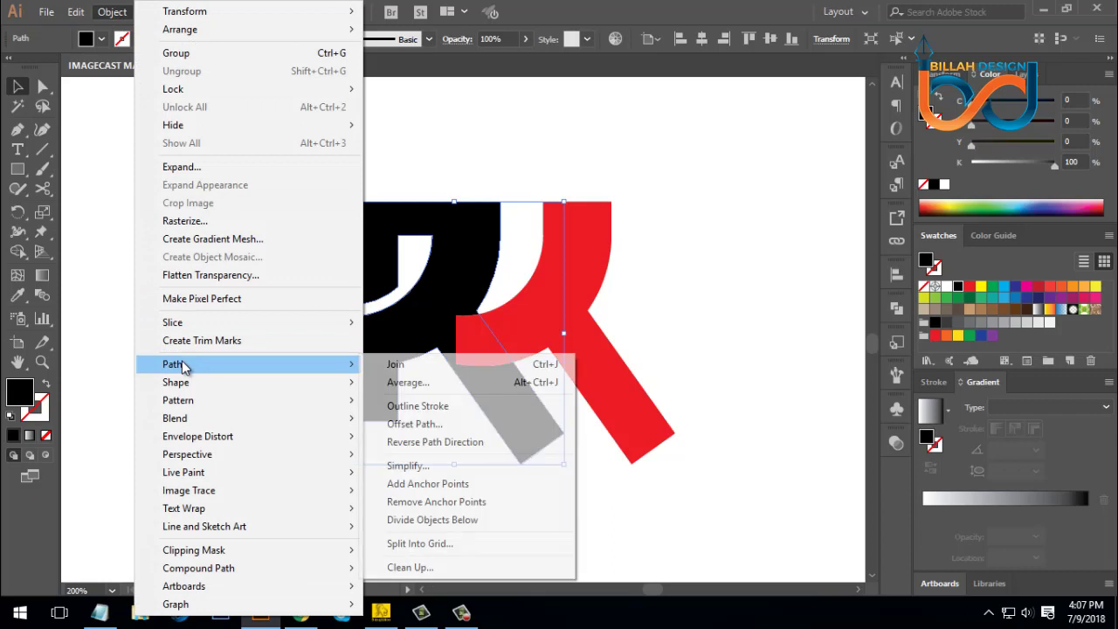
left_click(411, 425)
left_click(794, 273)
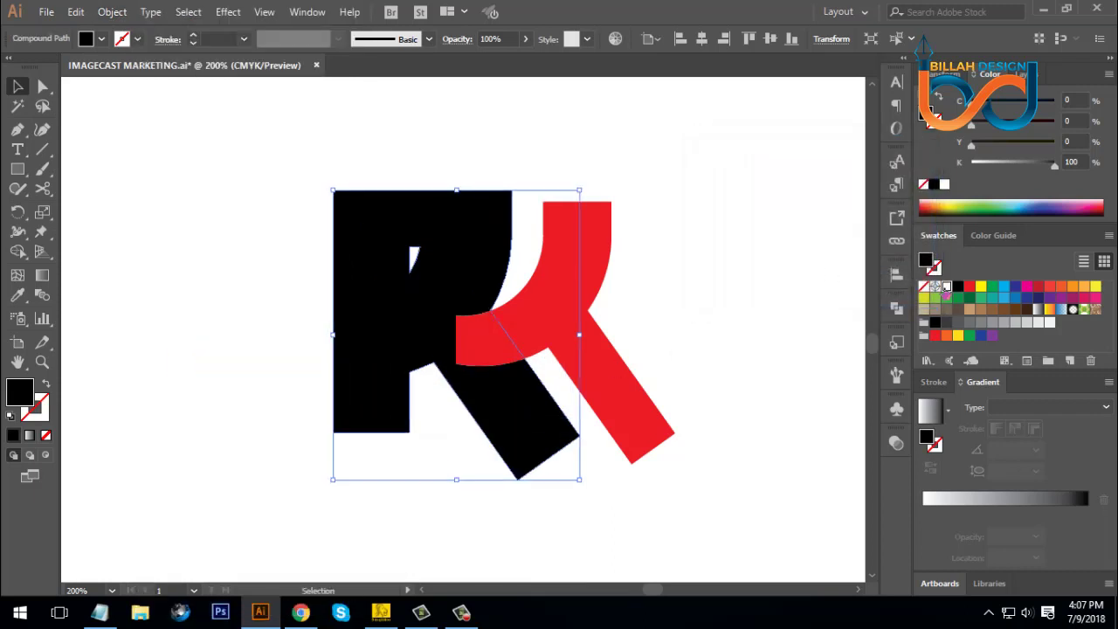
key("d")
left_click(733, 324)
Send the red K to the back with Arrange > Send to Back.
left_click(614, 332)
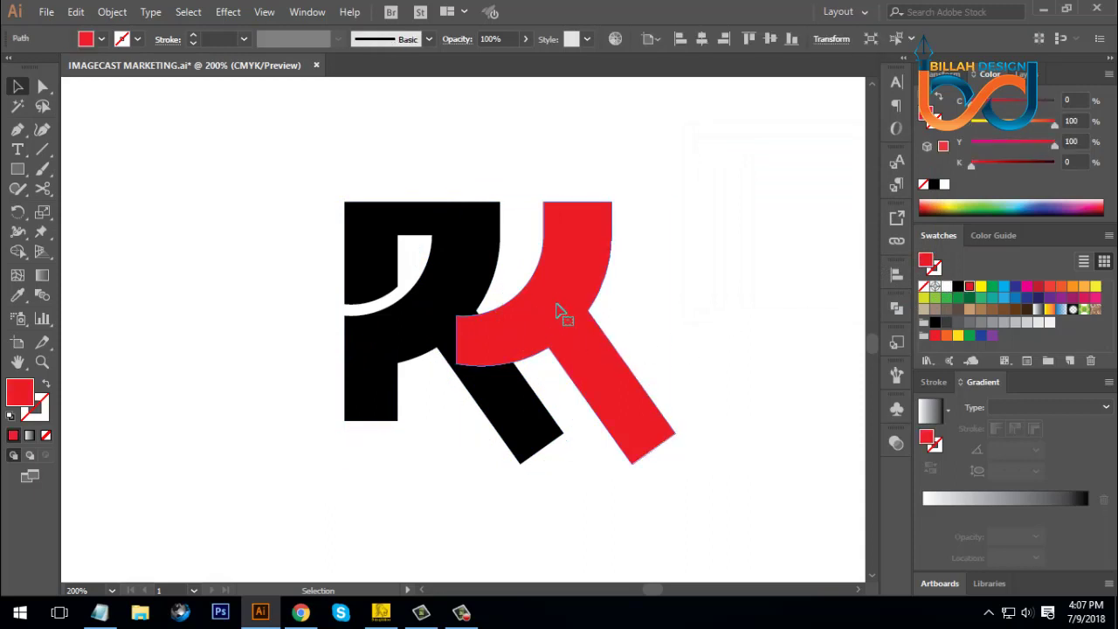
right_click(559, 308)
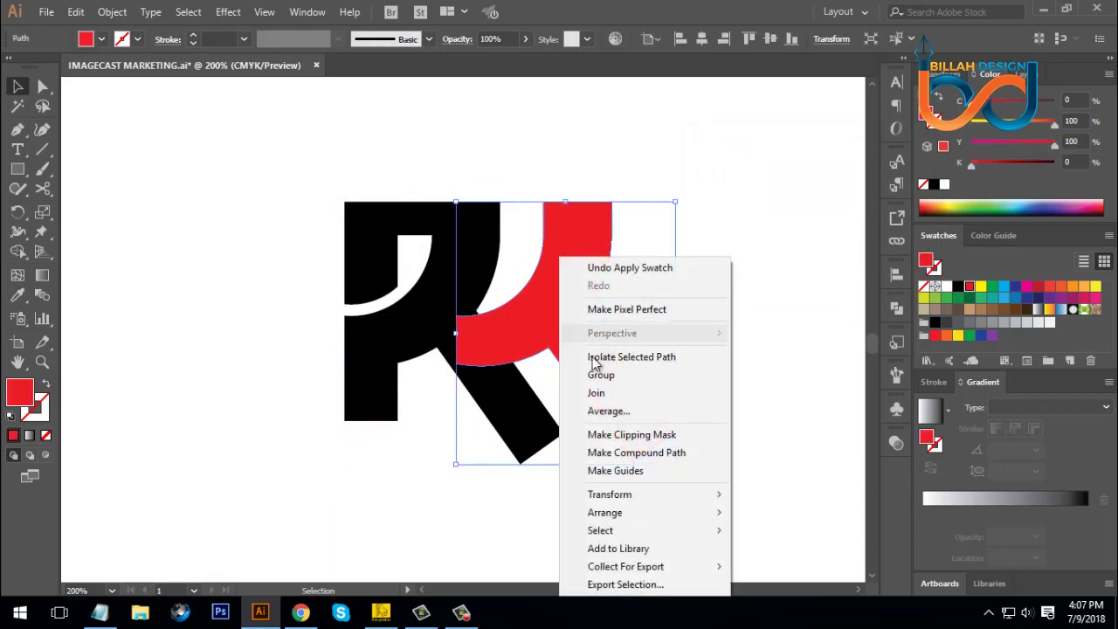
mouse_move(614, 512)
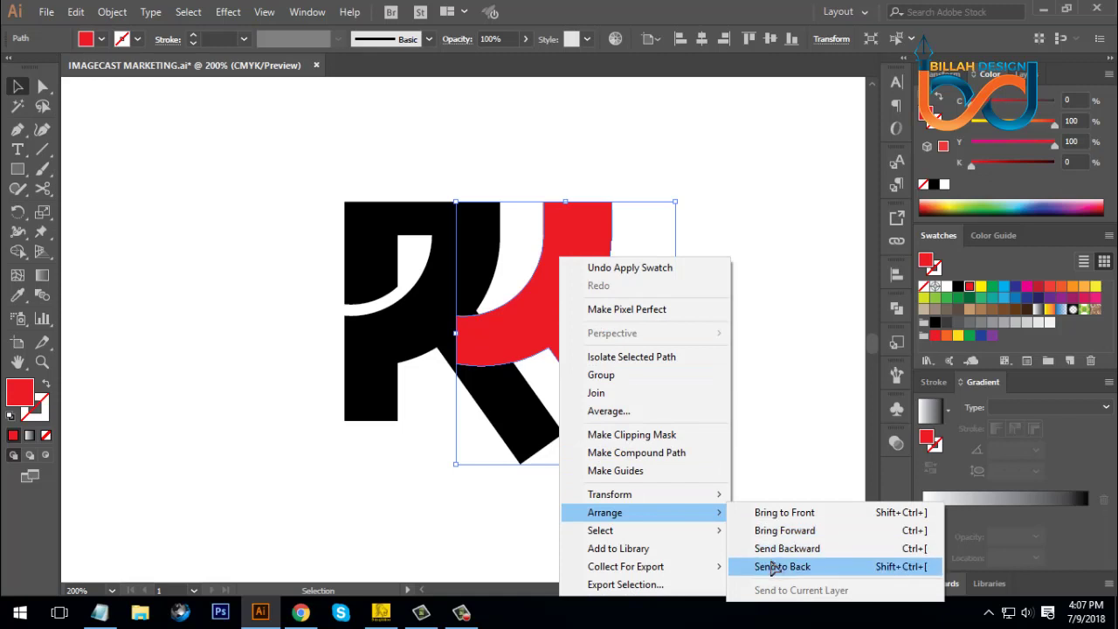
left_click(772, 567)
left_click(756, 404)
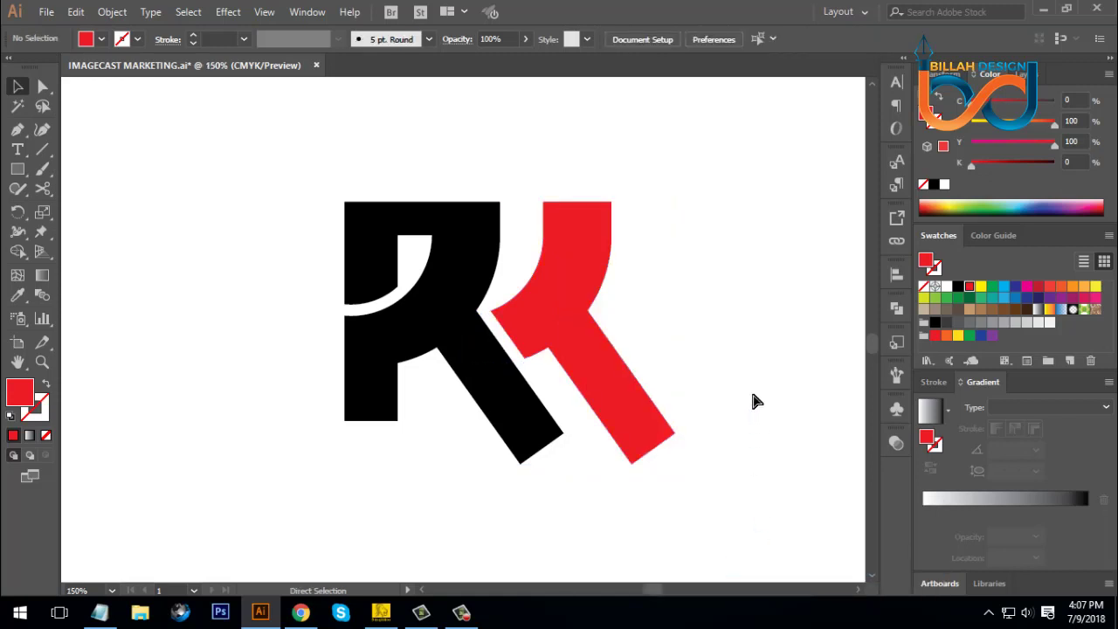
Nudge the red K slightly left with the arrow keys, closer against the R.
key("ctrl+minus")
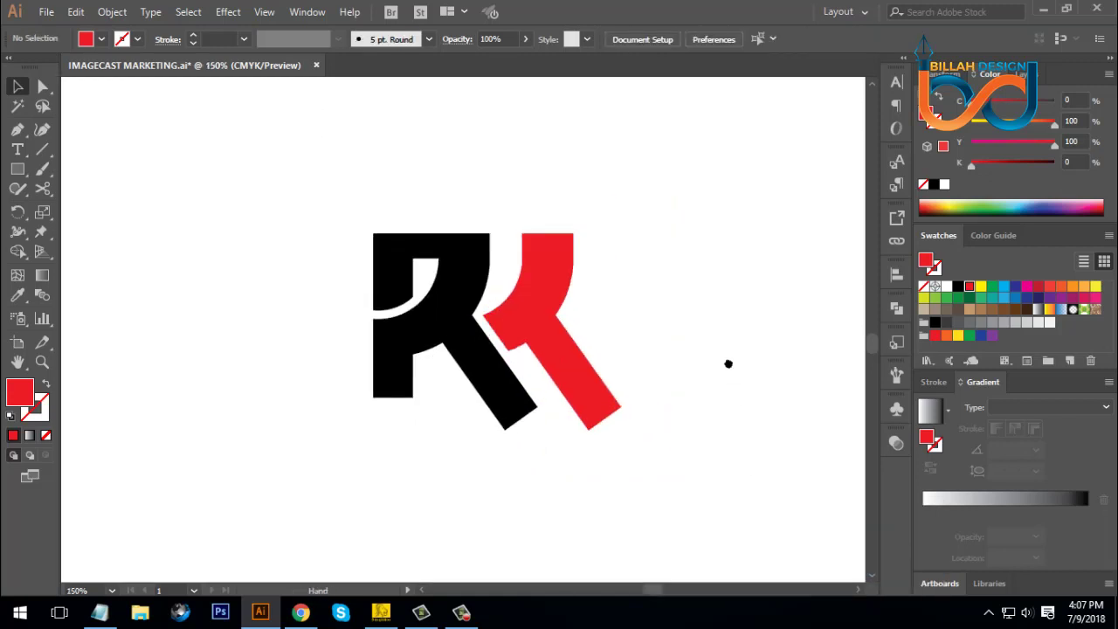
left_click(552, 279)
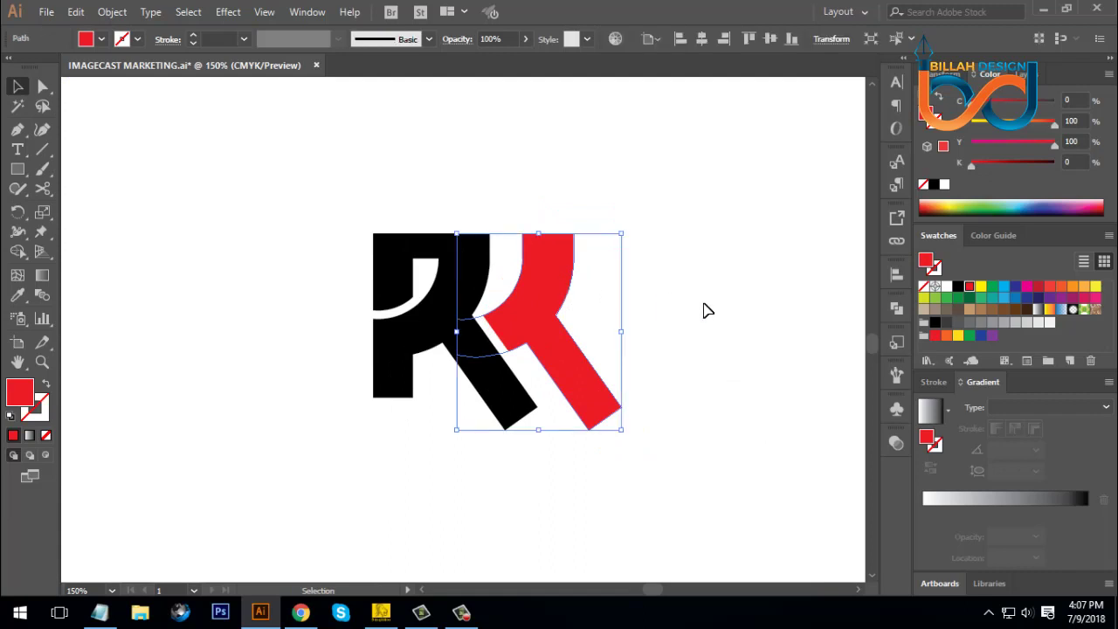
key("Left")
key("Left")
key("Left")
key("Left")
key("Left")
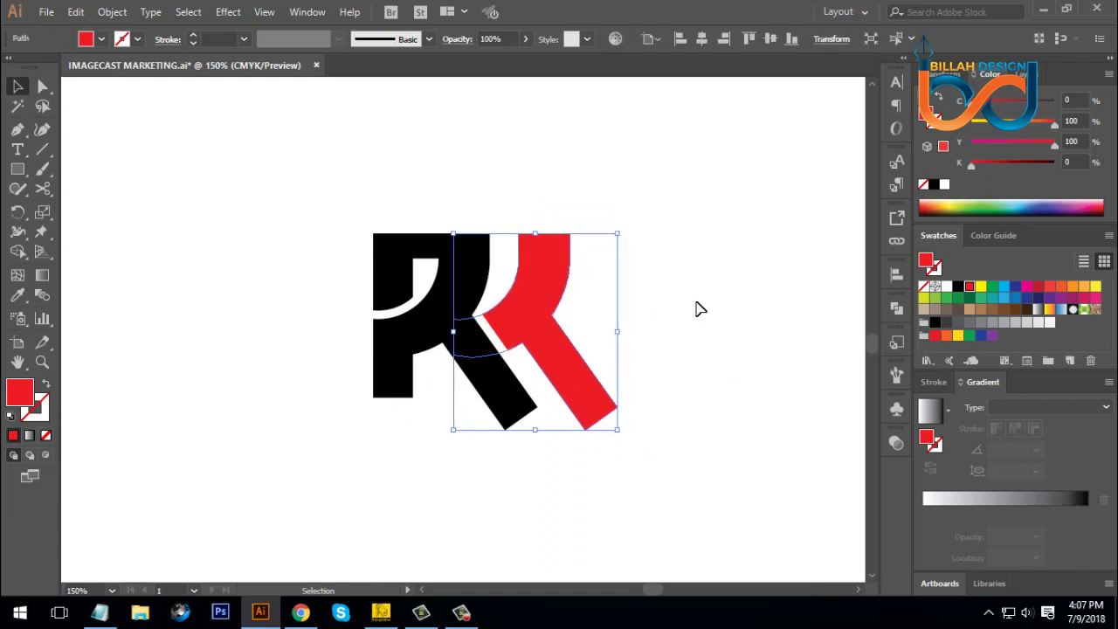
key("Left")
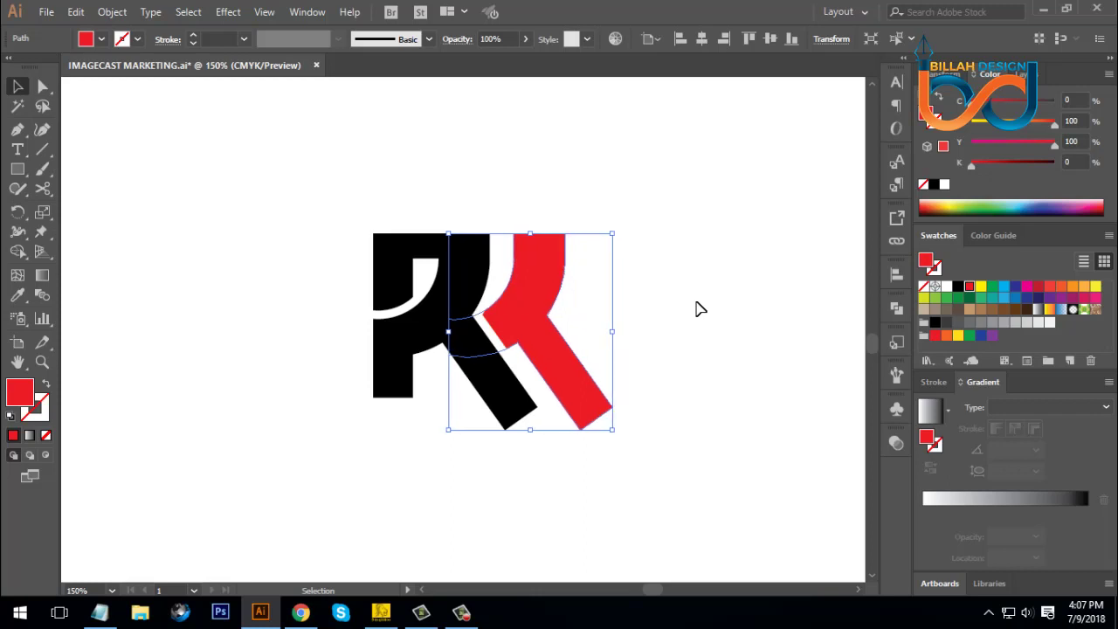
key("Left")
key("Right")
key("Right")
key("Right")
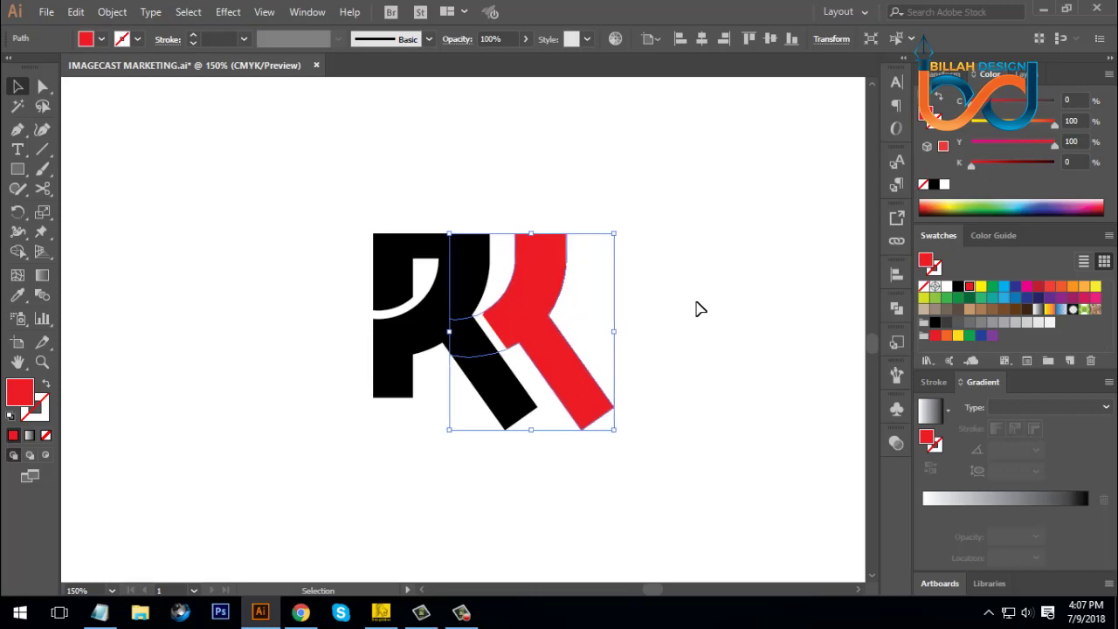
key("Right")
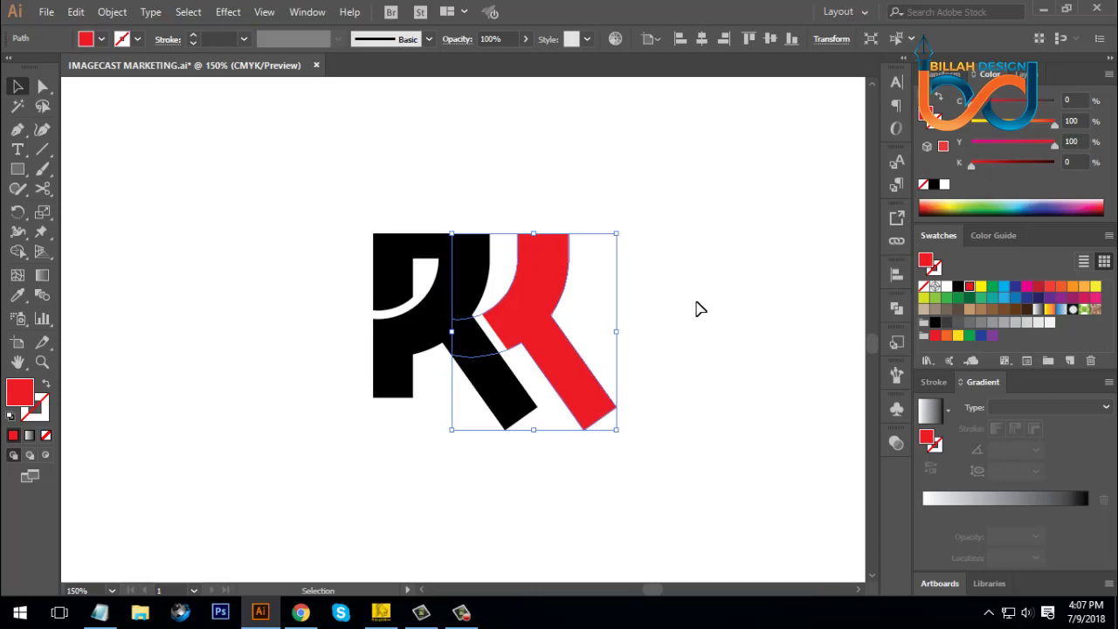
left_click(702, 377)
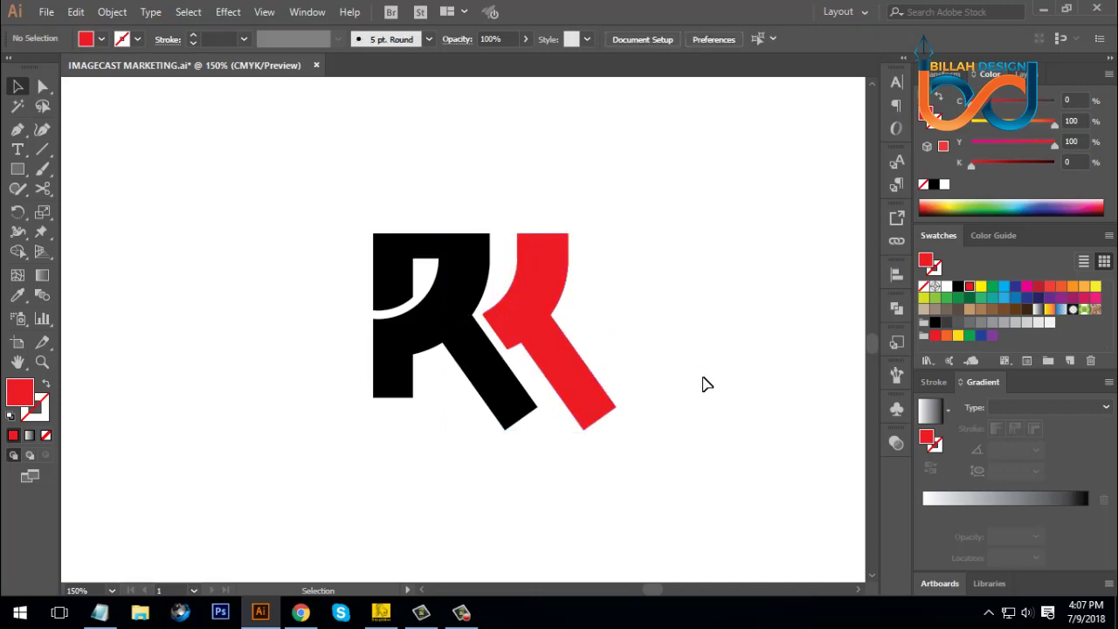
Cut the R's white offset outline out of the red K with Minus Front.
left_click(491, 296)
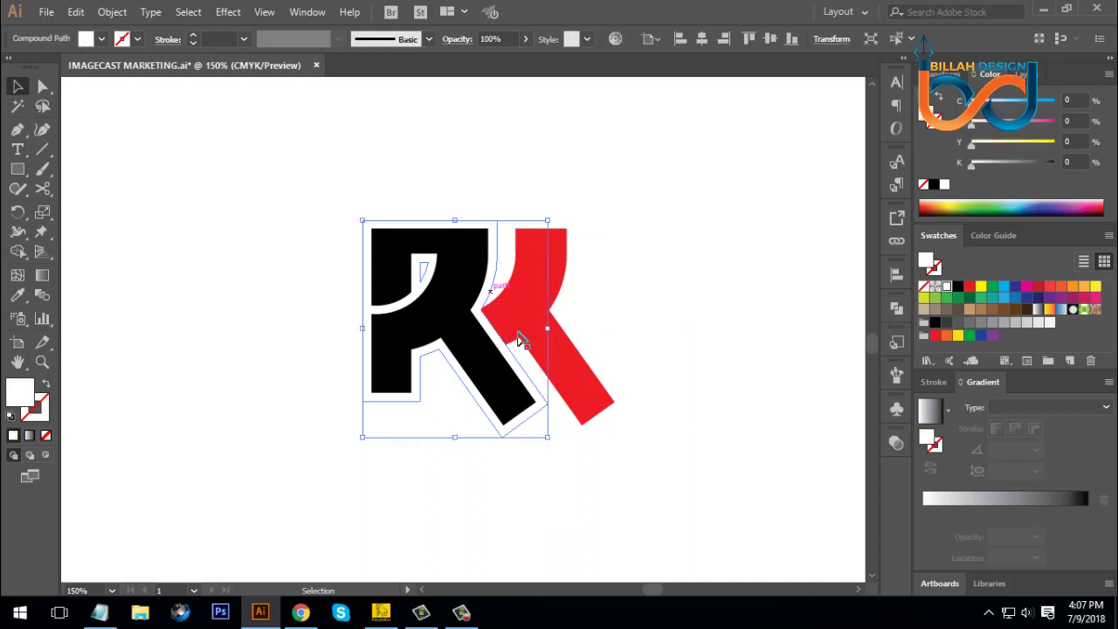
left_click(588, 384, "shift")
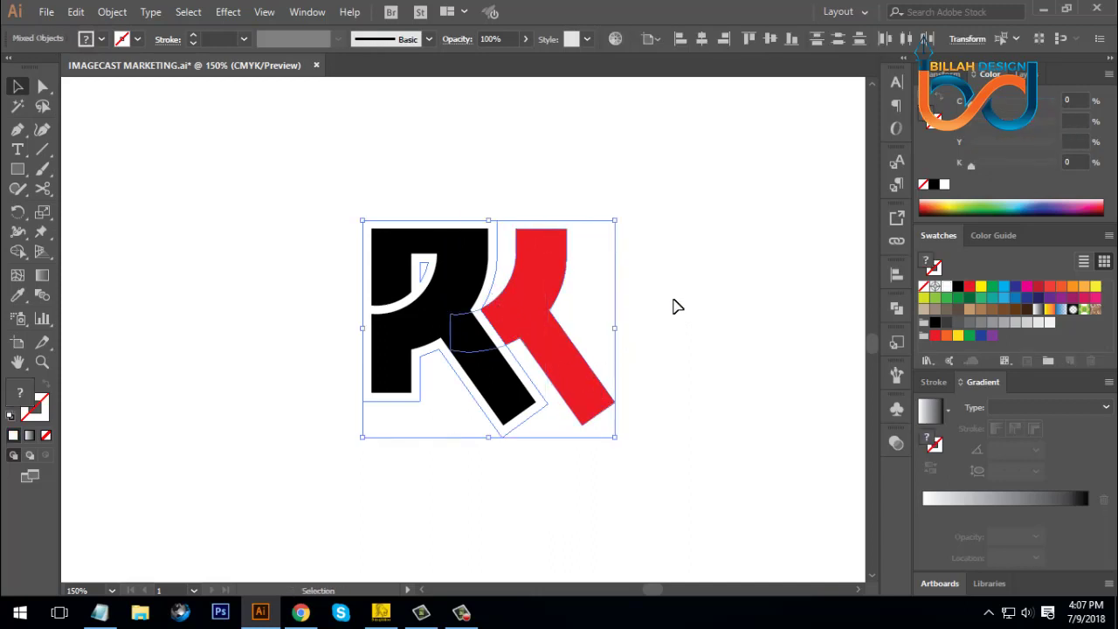
left_click(895, 309)
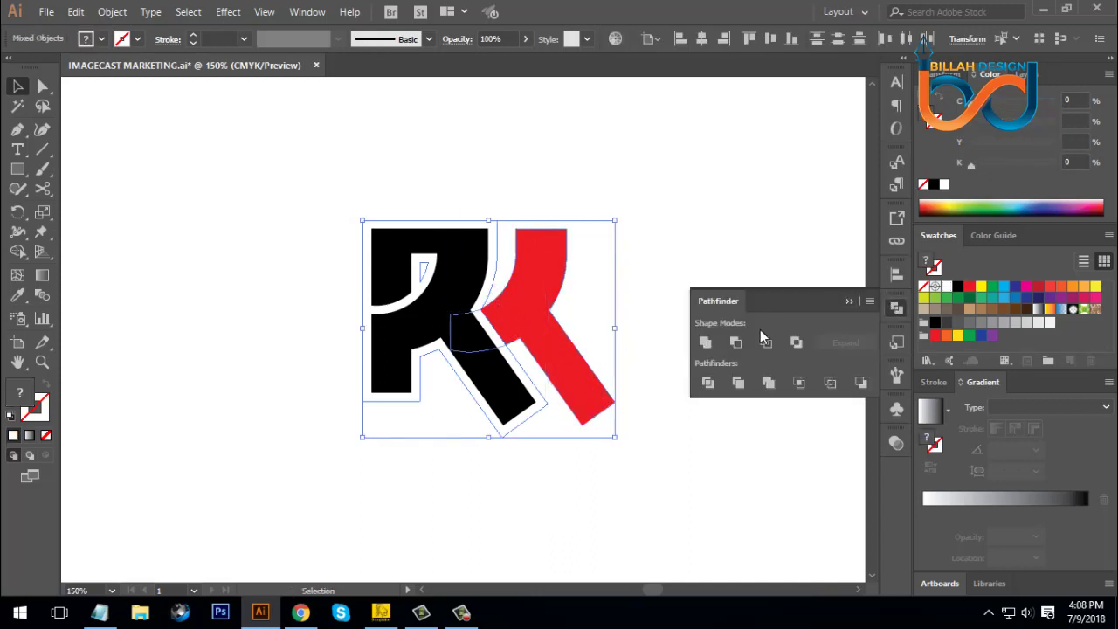
left_click(738, 344)
left_click(896, 308)
left_click(724, 332)
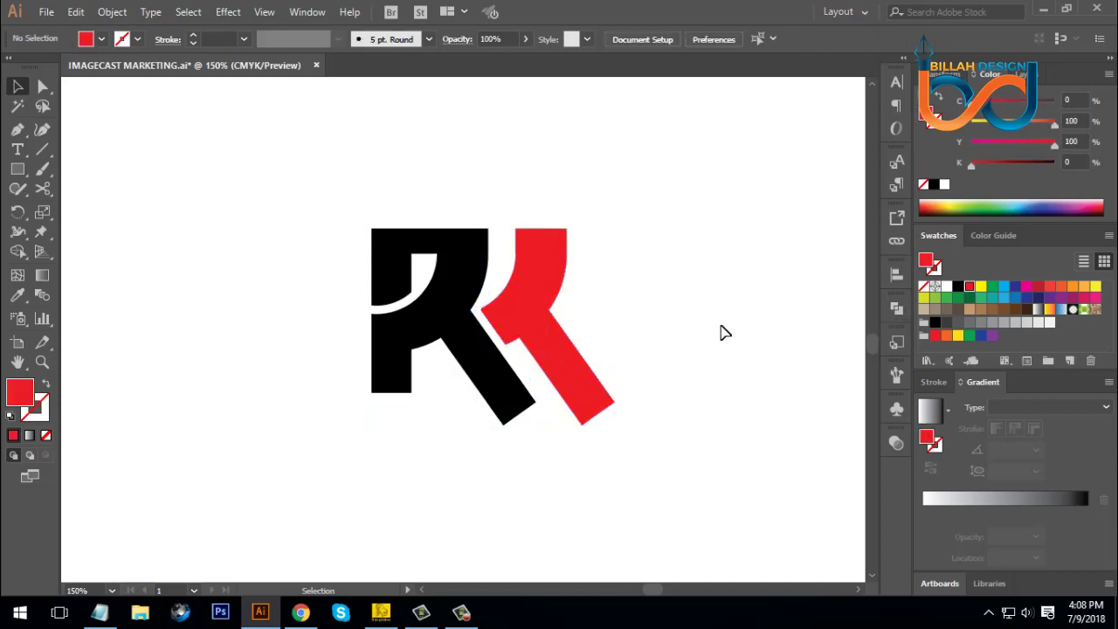
left_click_drag(698, 444, 695, 412)
key("ctrl+minus")
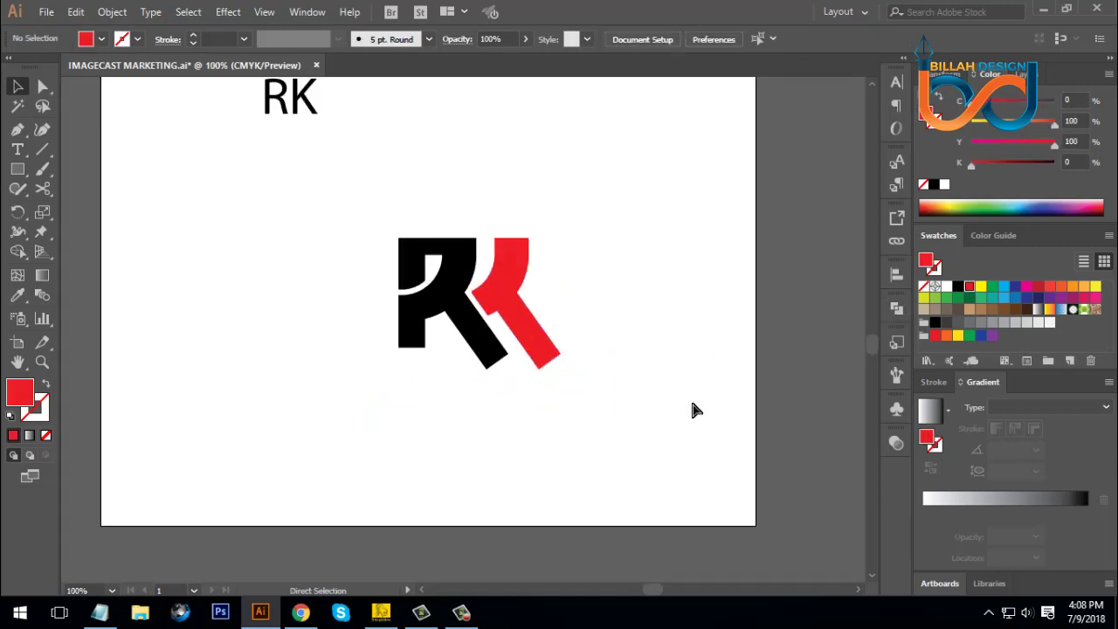
key("ctrl+plus")
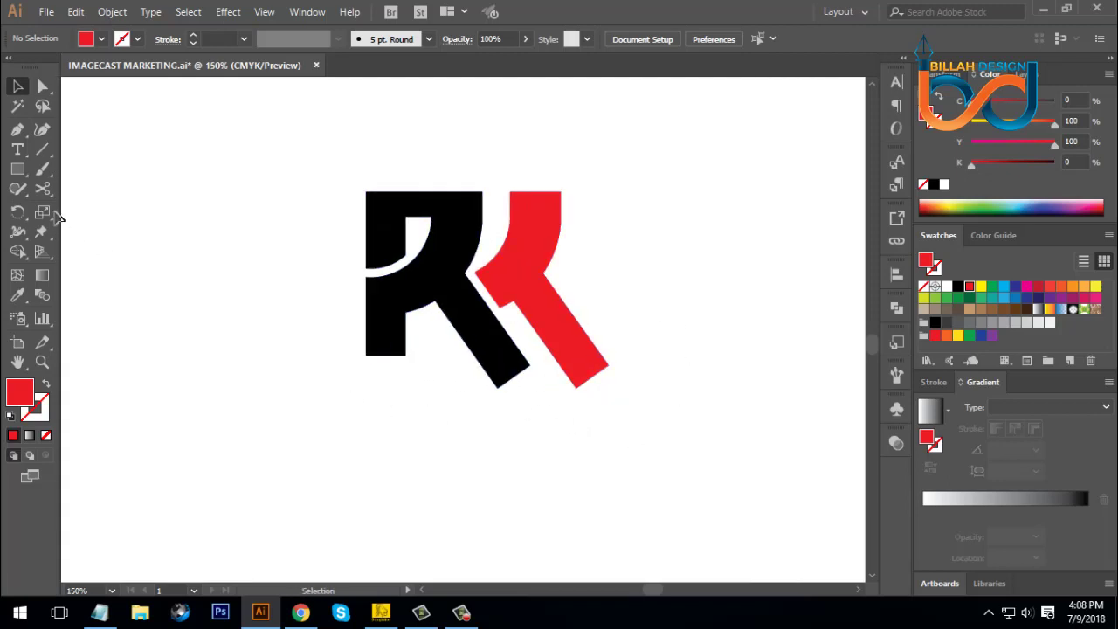
Draw a wide rectangle across the lower half of the letters.
left_click(17, 169)
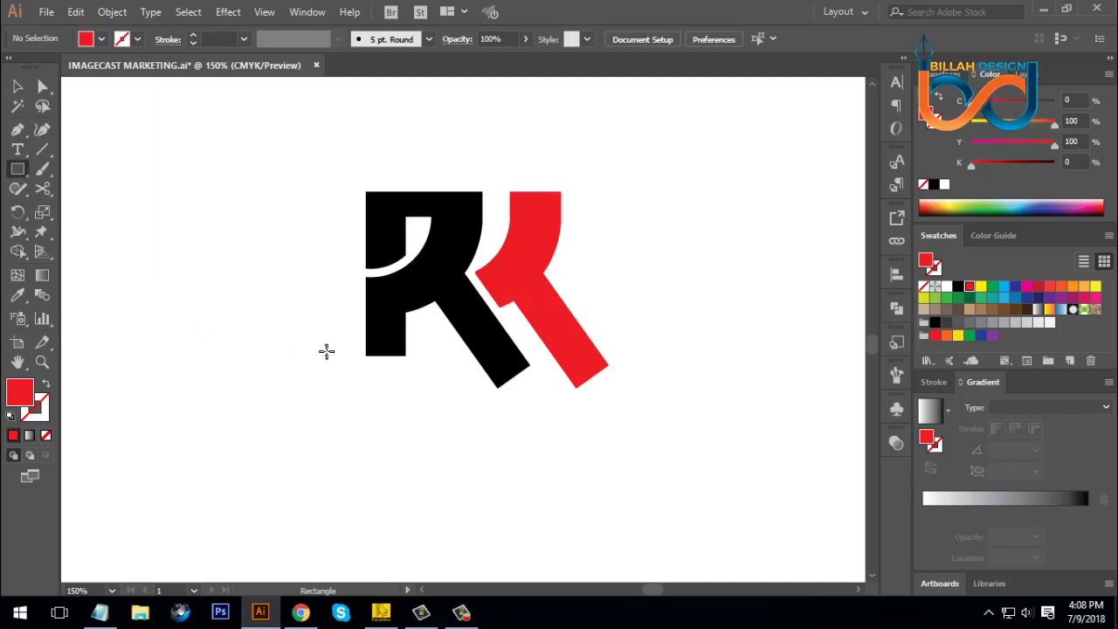
left_click_drag(327, 351, 649, 403)
left_click(19, 87)
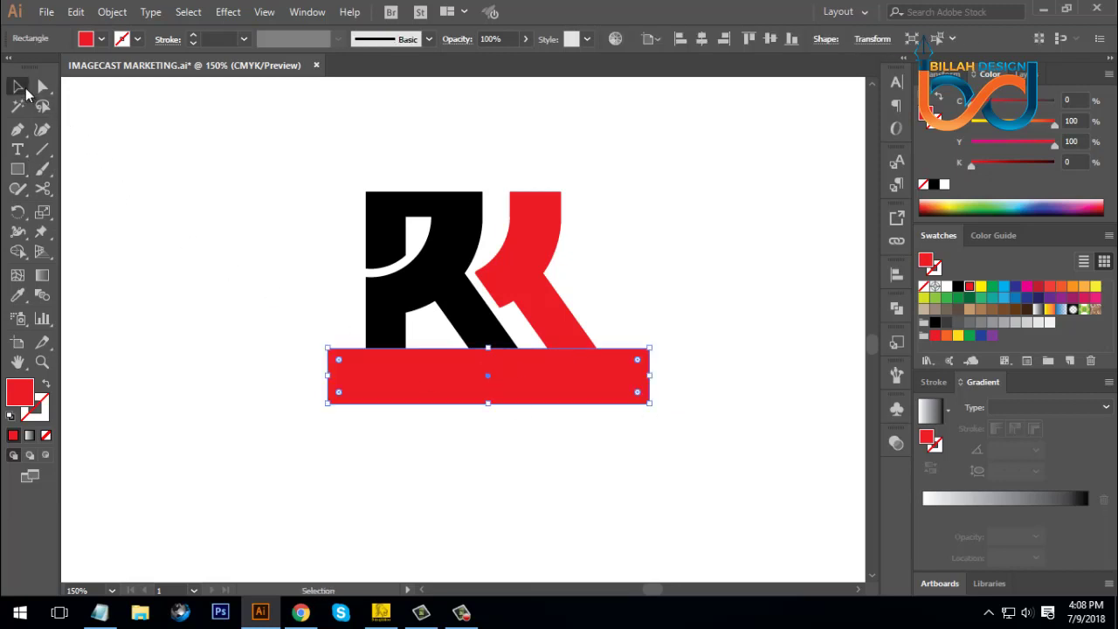
With Shape Builder, delete the bar and the pieces below the letters, leaving a flat baseline.
left_click_drag(270, 179, 789, 446)
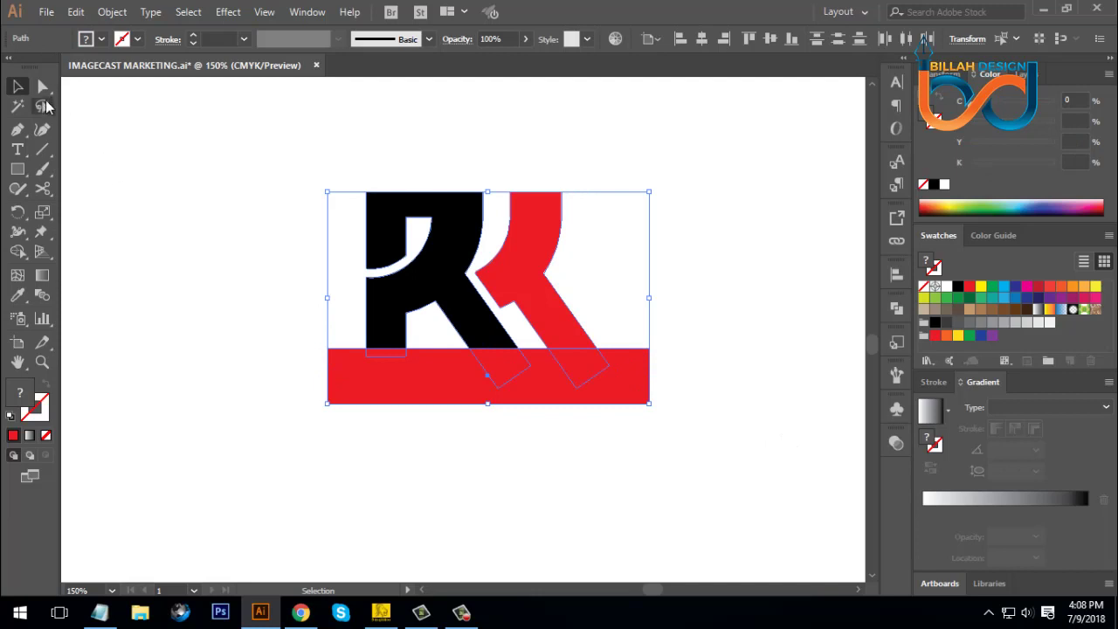
left_click(19, 252)
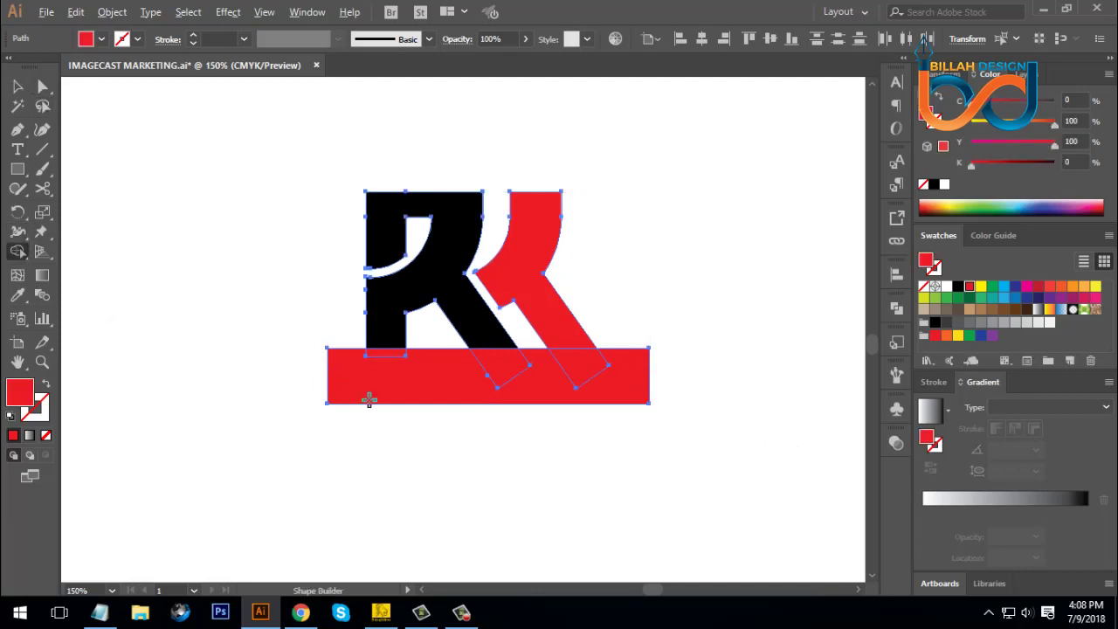
left_click(360, 368, "alt")
left_click(389, 353, "alt")
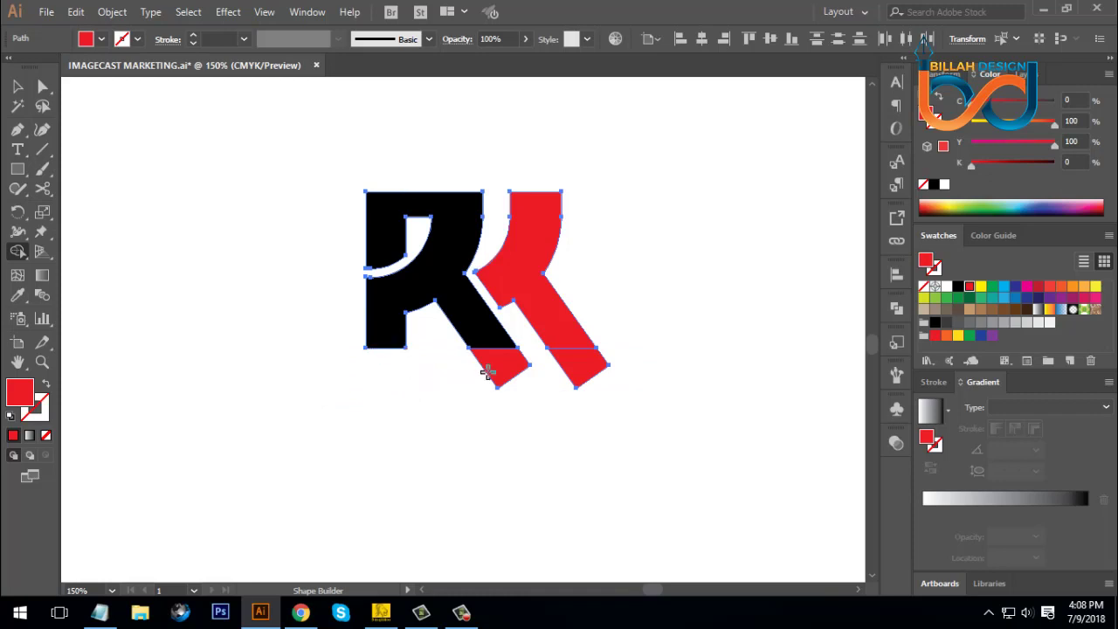
left_click(494, 370, "alt")
left_click(566, 371, "alt")
key("v")
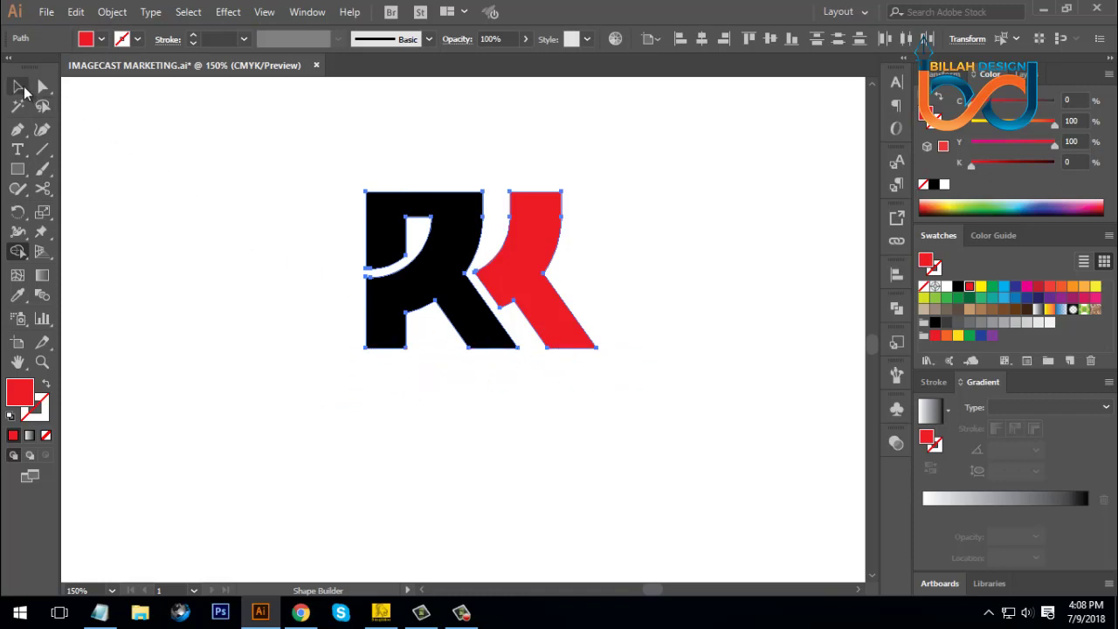
left_click(304, 364)
left_click_drag(591, 421, 611, 437)
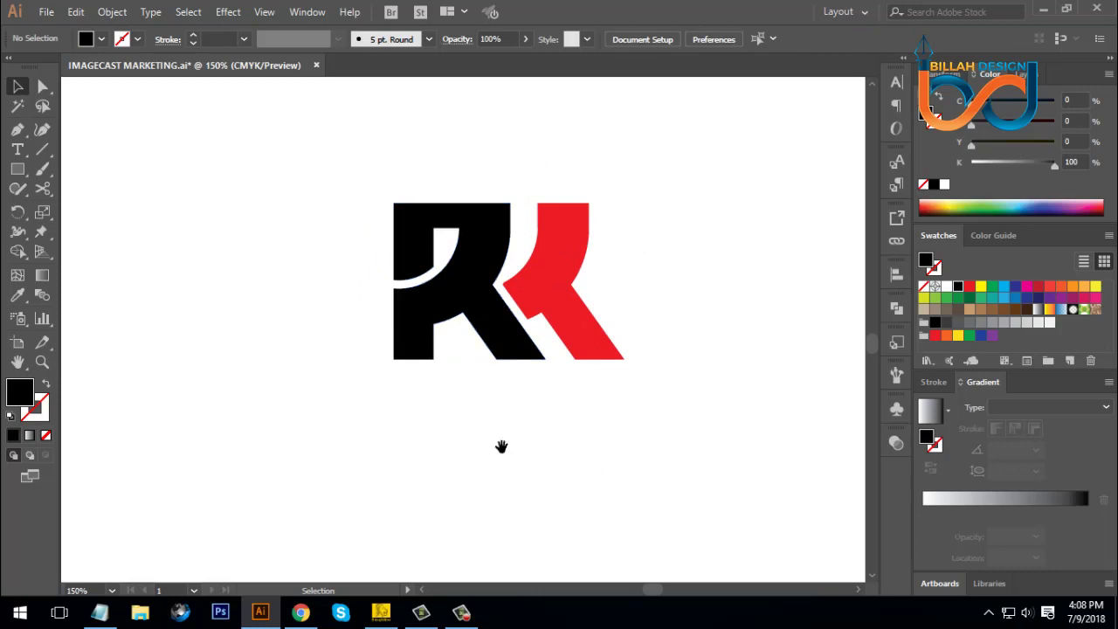
Draw a black baseline bar at the R's bottom-left, extending left past the R.
left_click_drag(502, 446, 512, 445)
left_click(17, 170)
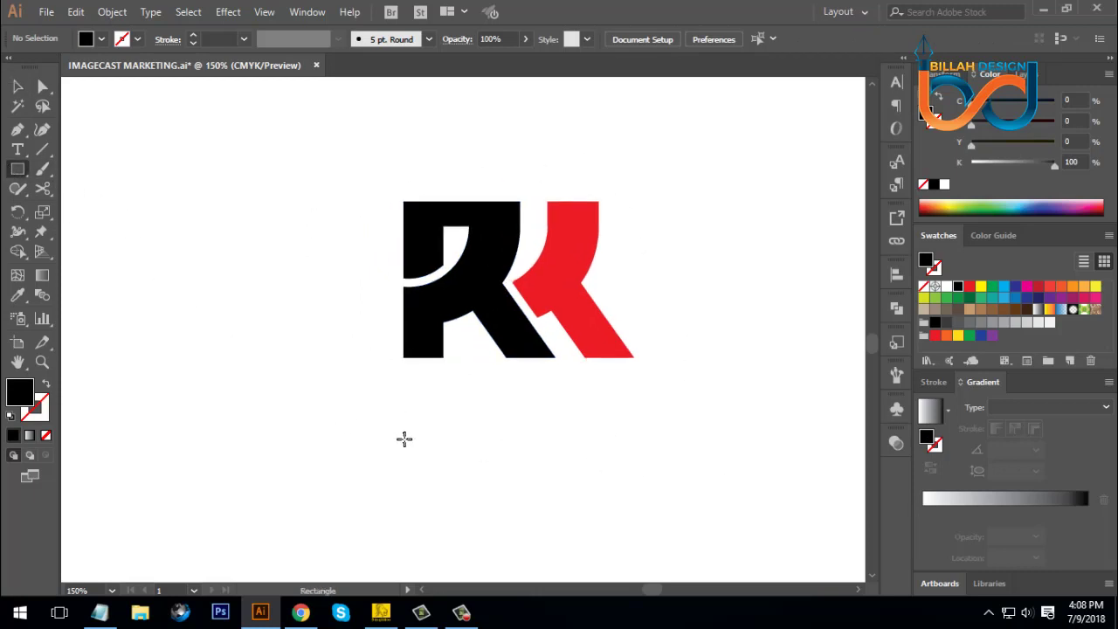
left_click_drag(403, 358, 353, 323)
left_click(17, 87)
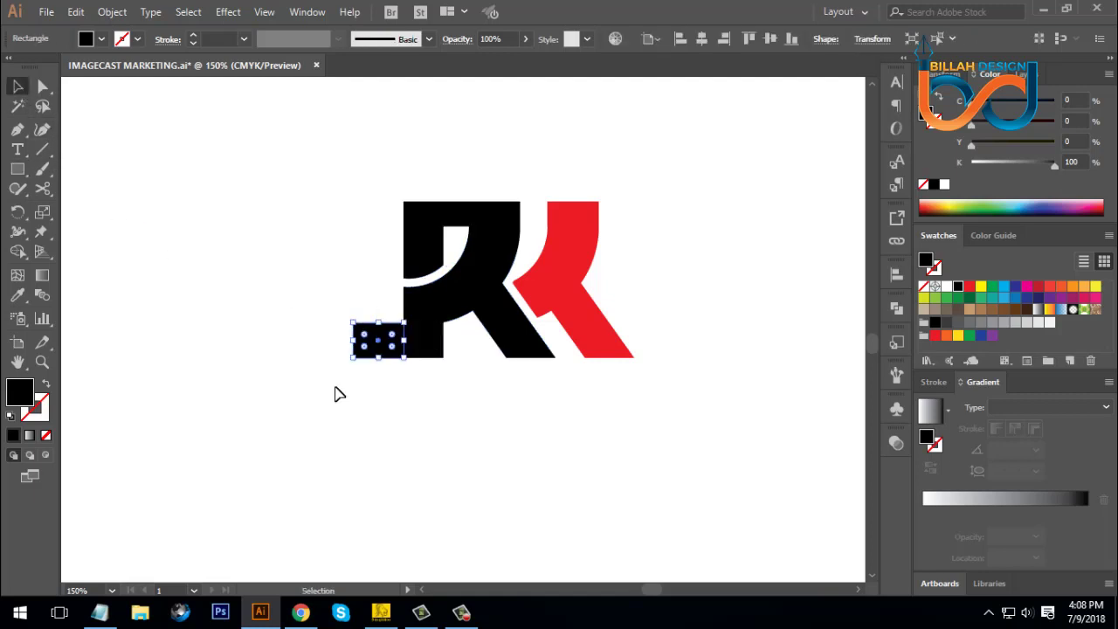
left_click(337, 394)
left_click_drag(471, 417, 492, 423)
left_click(400, 350)
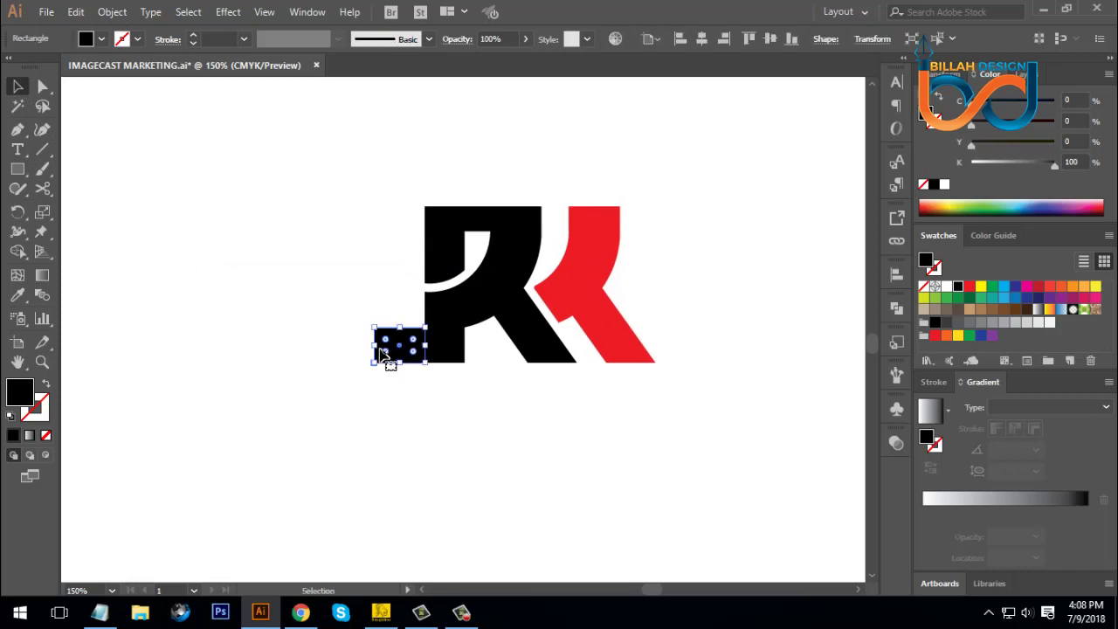
left_click_drag(375, 345, 308, 345)
left_click(407, 419)
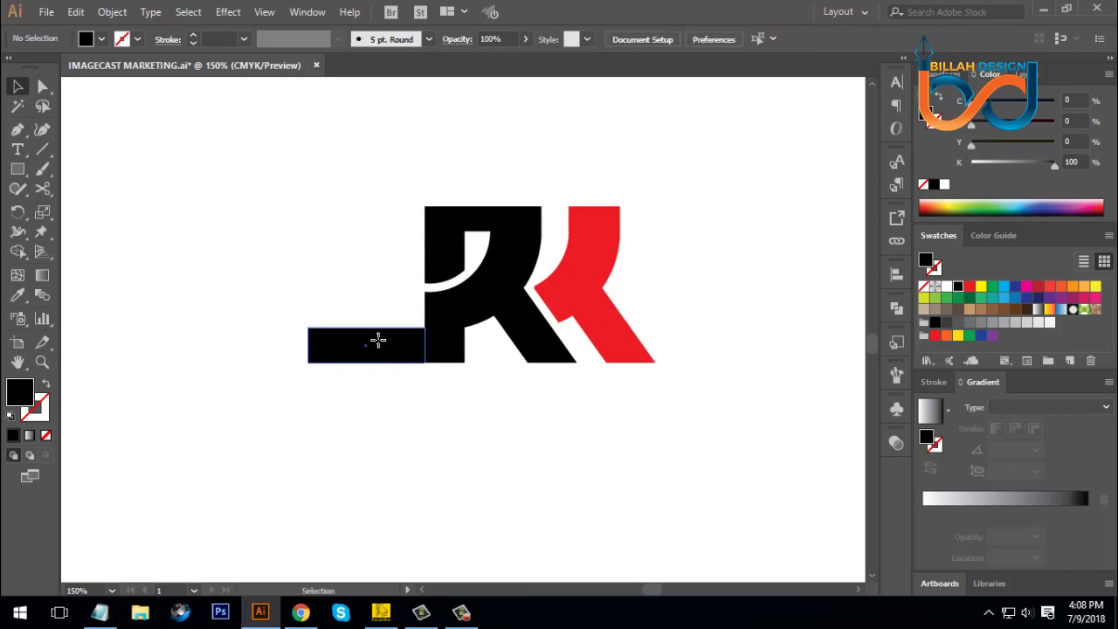
Copy the bar to the right and above the letters, stretch the top bar across, and add a spare copy.
left_click_drag(389, 346, 686, 323)
left_click_drag(697, 376, 682, 187)
left_click(692, 355)
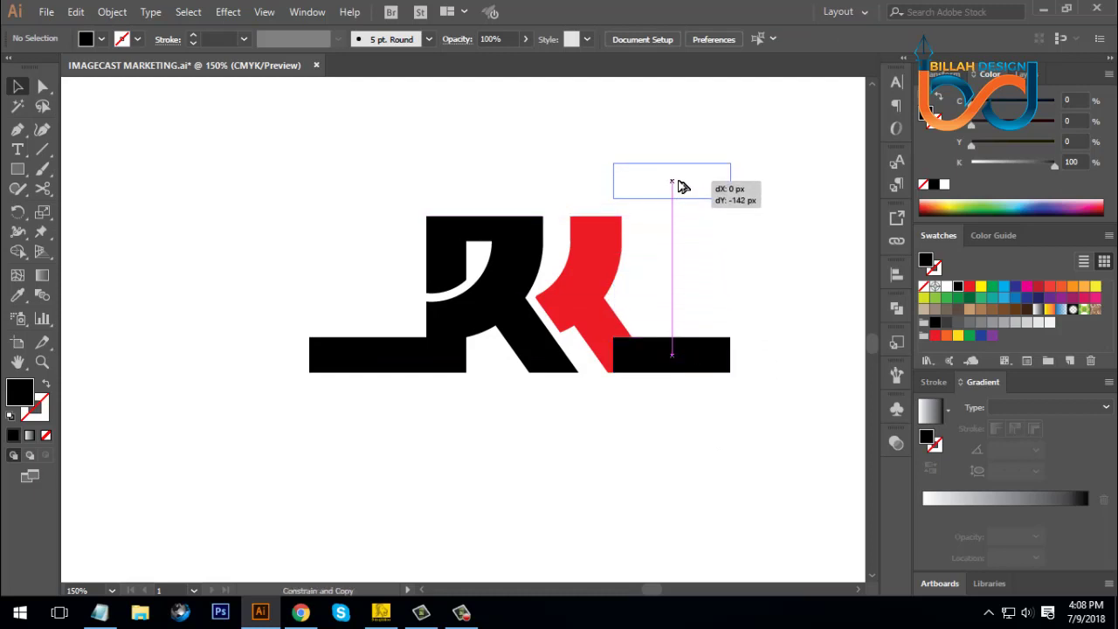
left_click_drag(682, 187, 682, 191)
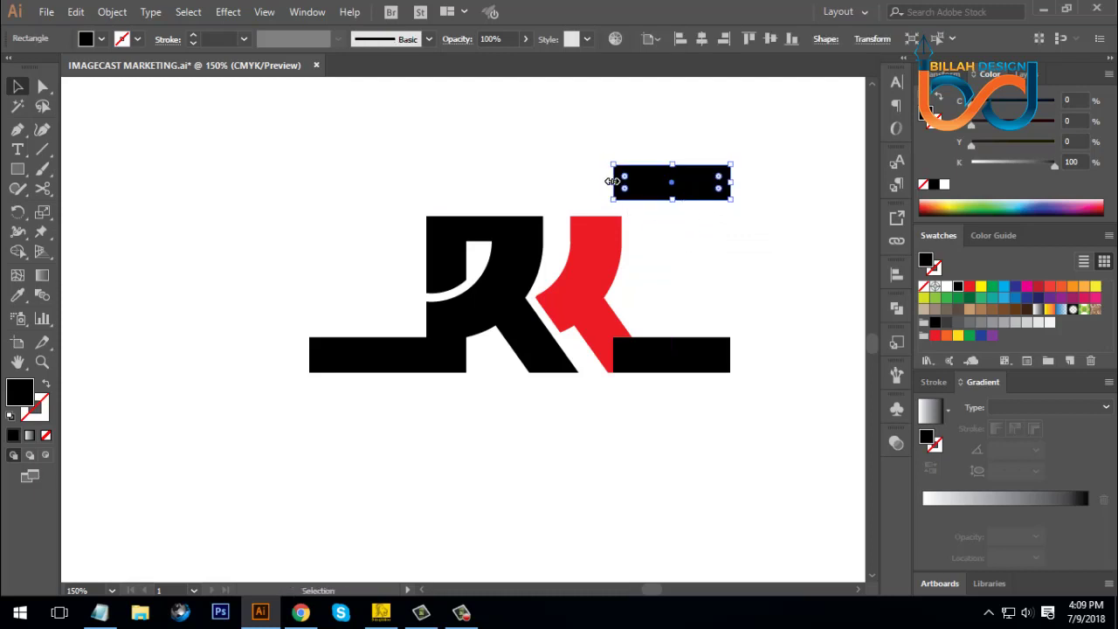
left_click_drag(612, 181, 303, 234)
left_click(340, 447)
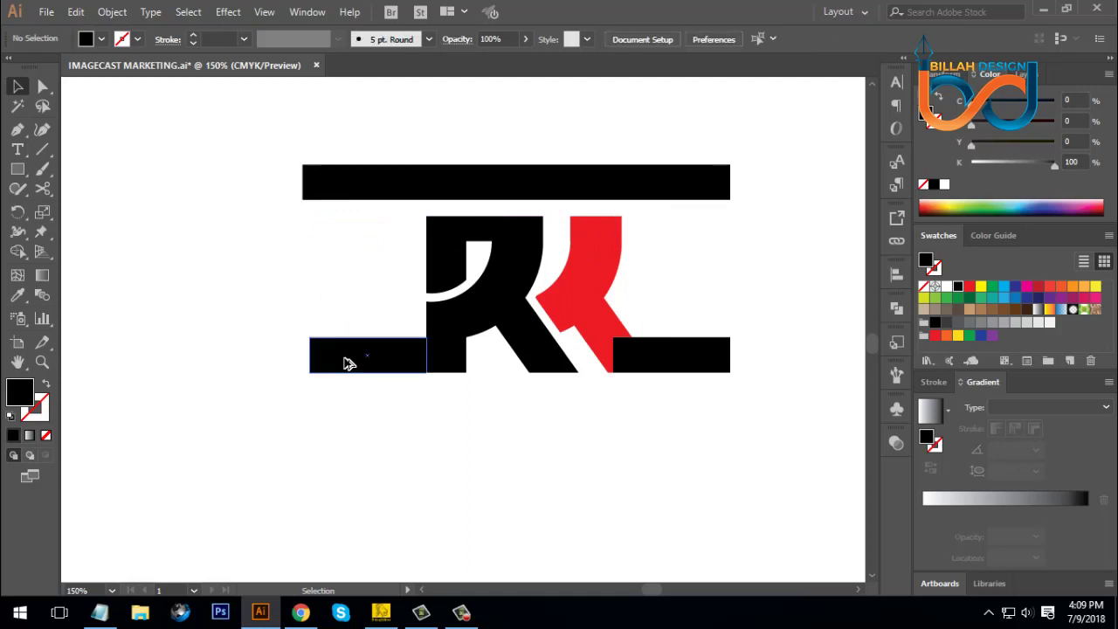
left_click_drag(347, 363, 304, 300)
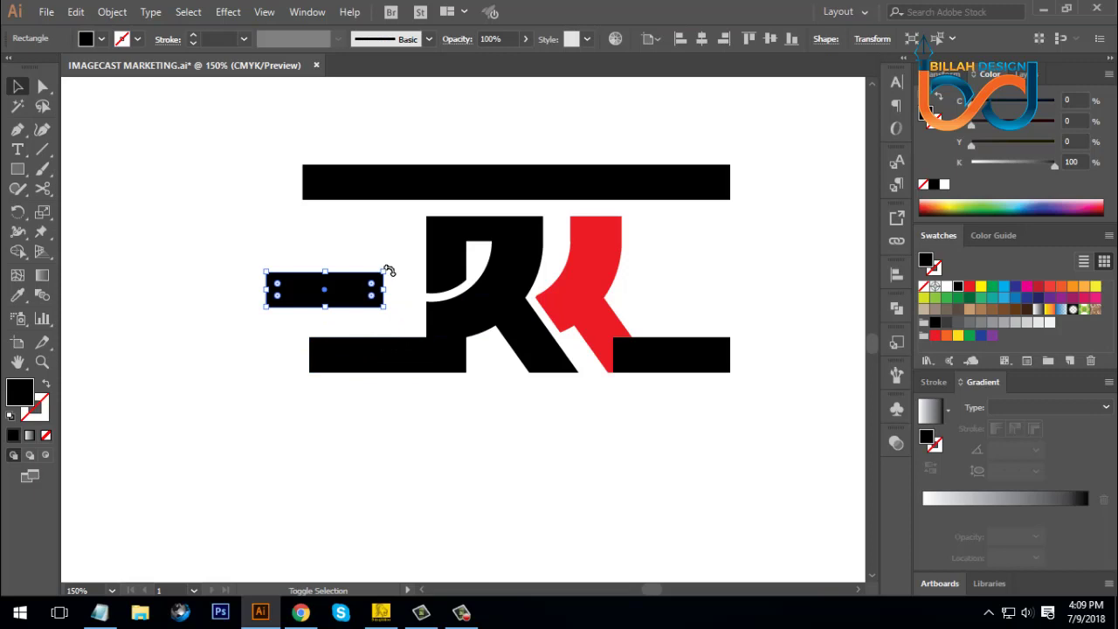
Rotate the spare bar 90° and stretch it through the top and bottom bars on the left.
left_click_drag(389, 271, 308, 233)
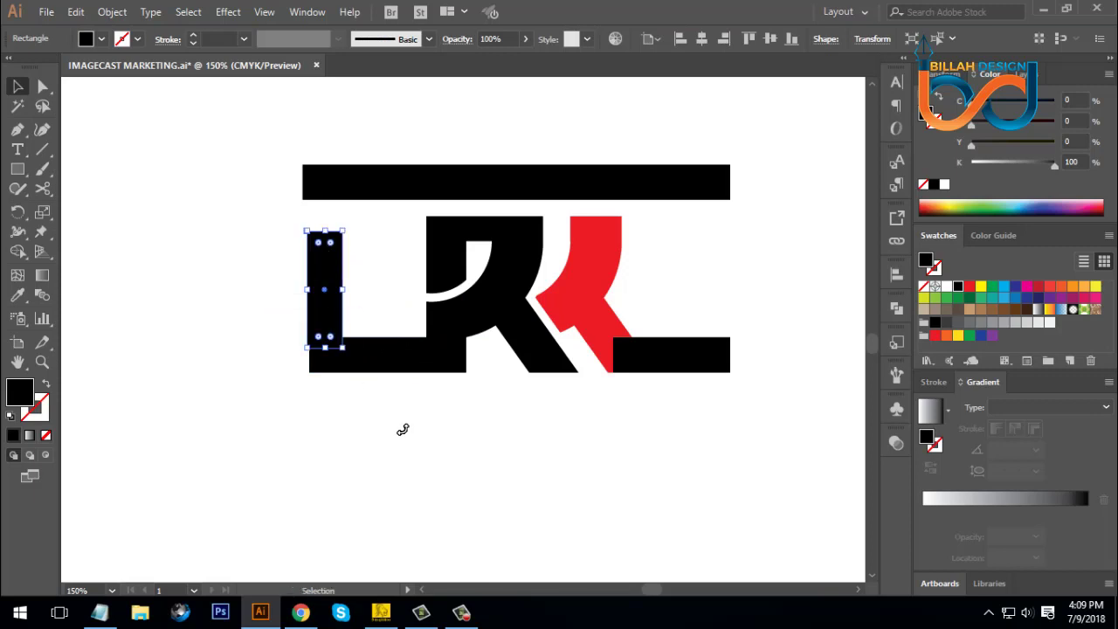
left_click(399, 428)
left_click_drag(332, 307, 392, 217)
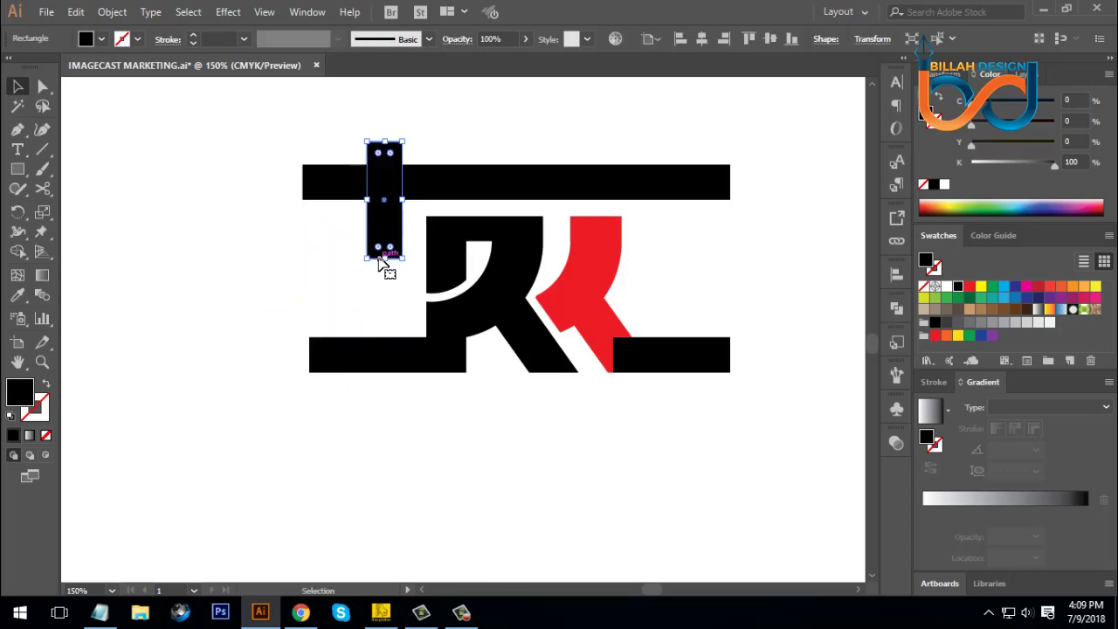
left_click_drag(384, 260, 385, 421)
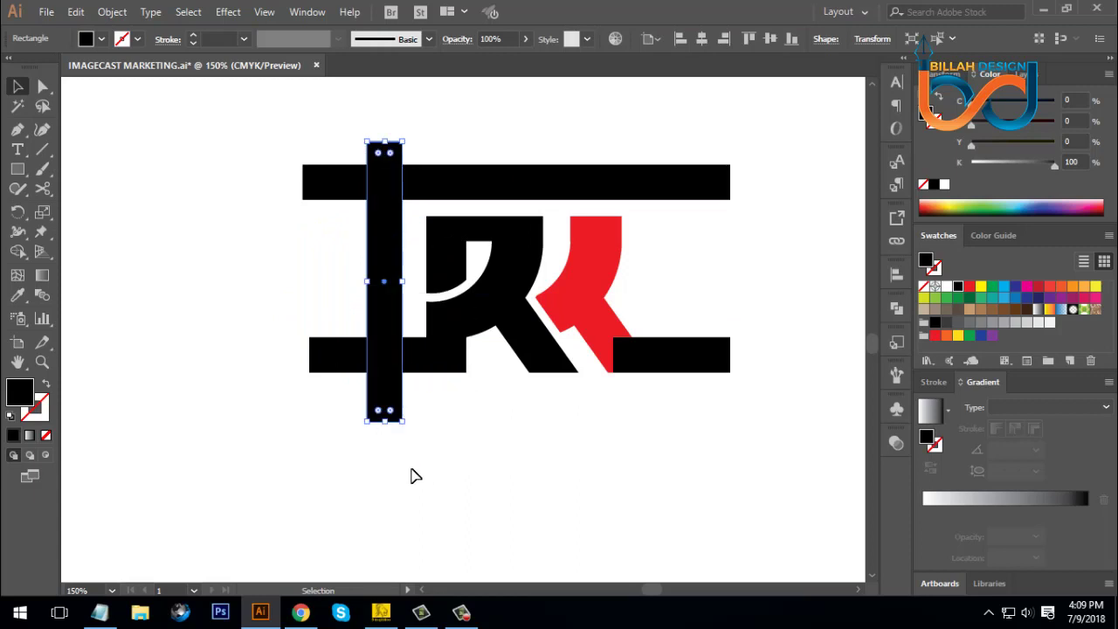
left_click(412, 474)
Copy the vertical bar straight across to the right of the letters.
left_click_drag(395, 292, 674, 295)
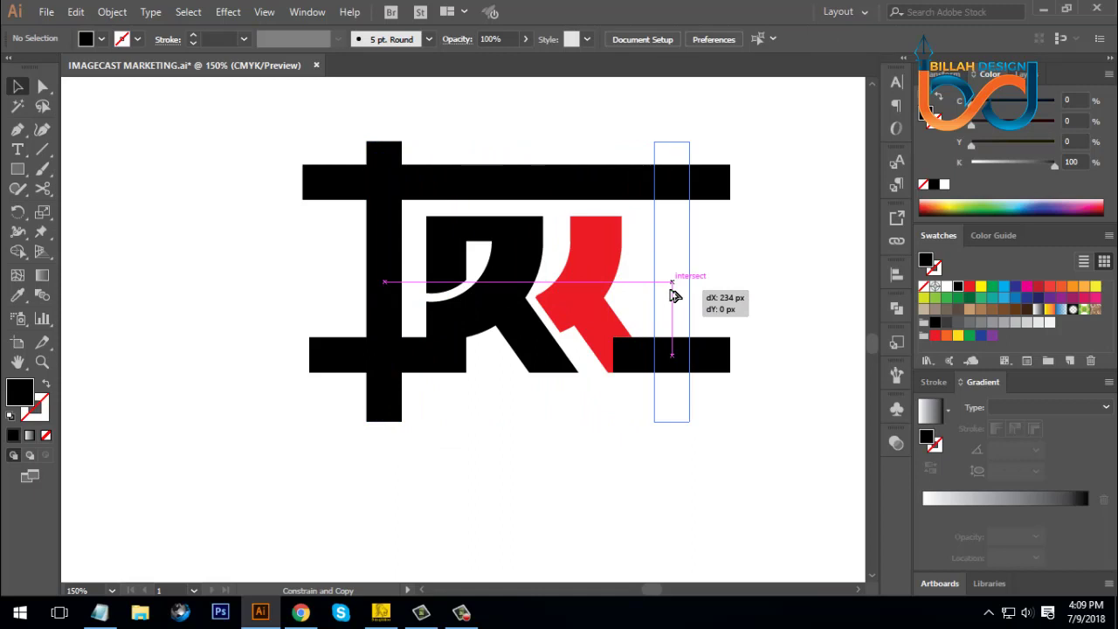
left_click_drag(674, 295, 674, 295)
left_click(759, 473)
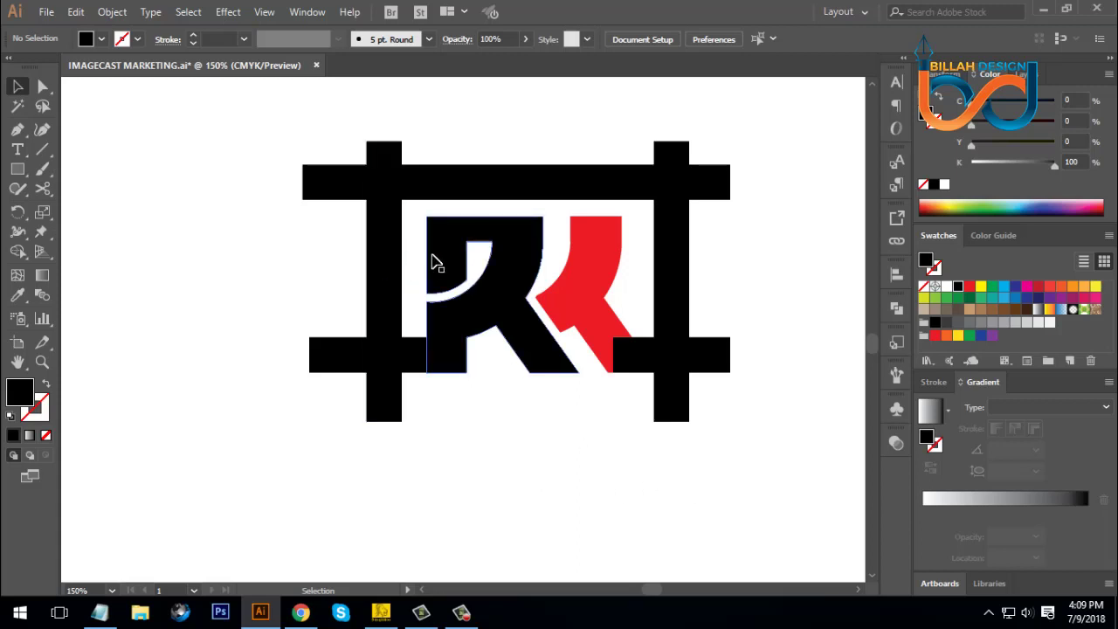
Nudge the left vertical bar right and the right one left, then select the whole logo.
left_click(398, 258)
key("Right")
key("Right")
key("Right")
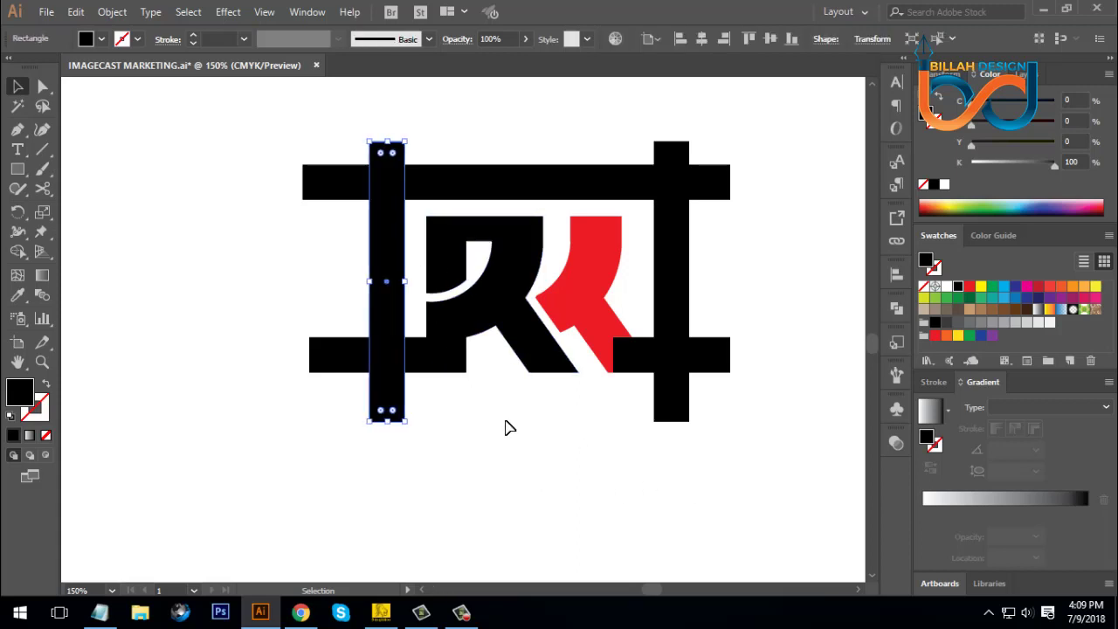
left_click(516, 437)
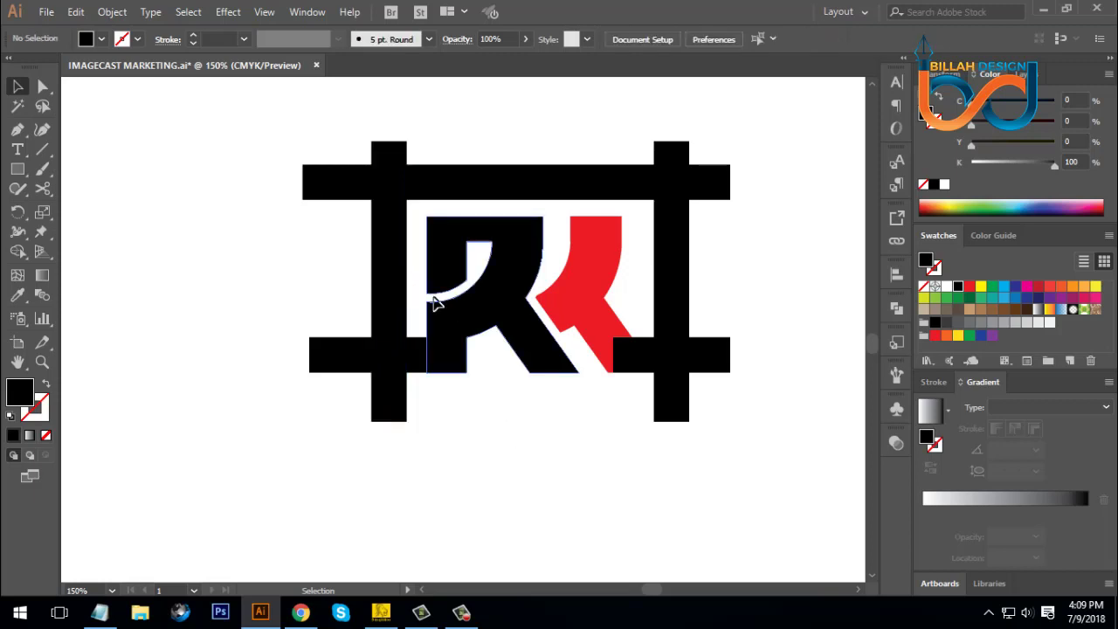
left_click(544, 180)
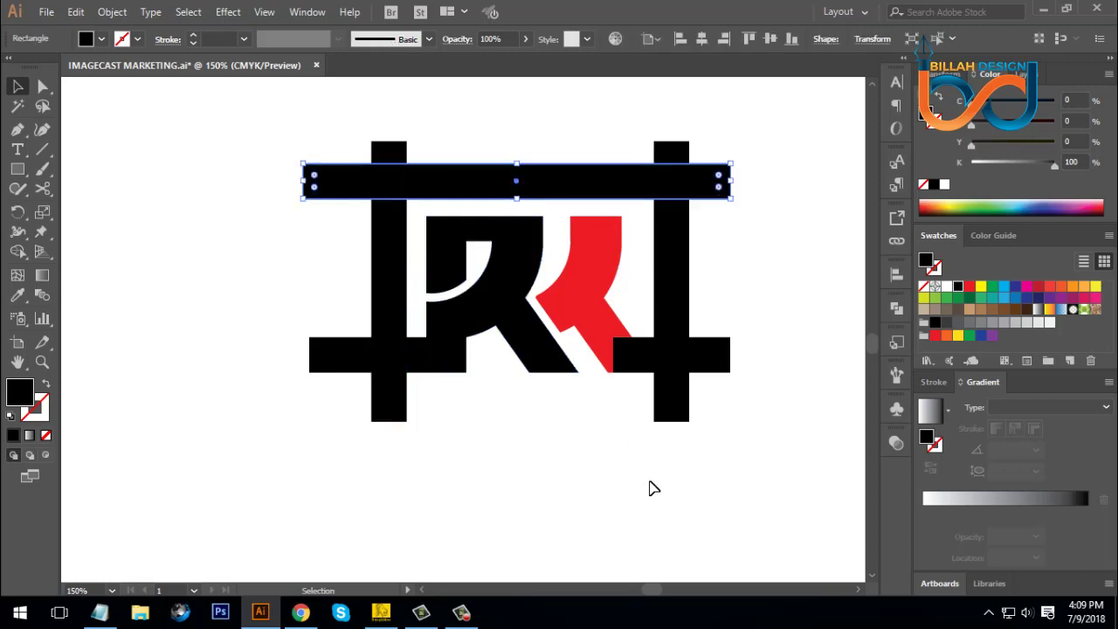
left_click(651, 511)
left_click(572, 191)
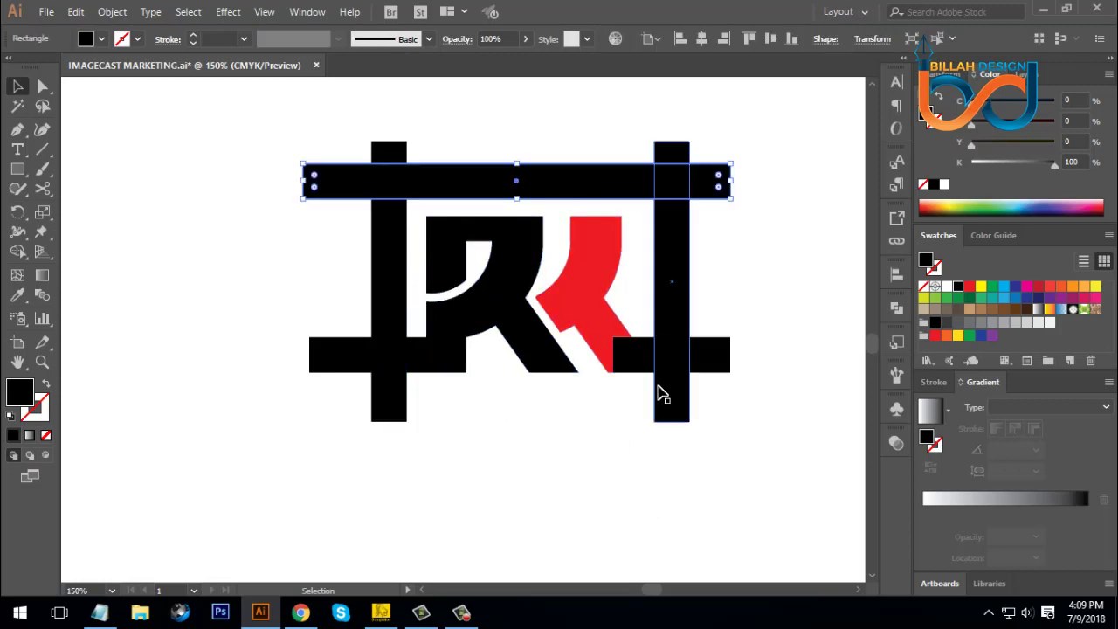
left_click(706, 434)
left_click(677, 312)
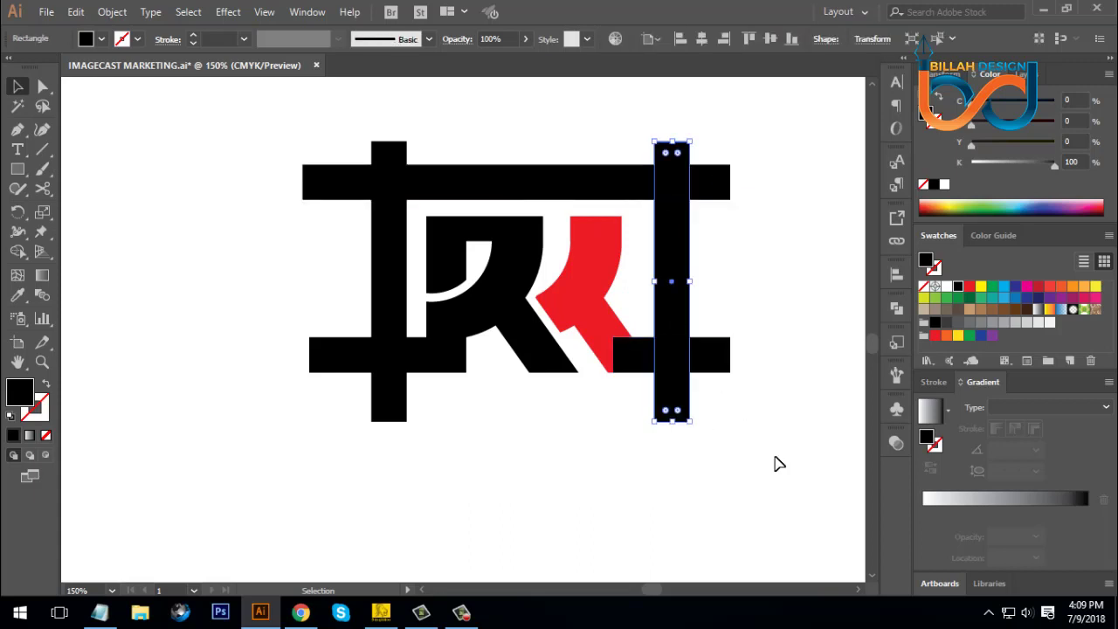
key("Left")
key("Left")
key("Left")
left_click(778, 470)
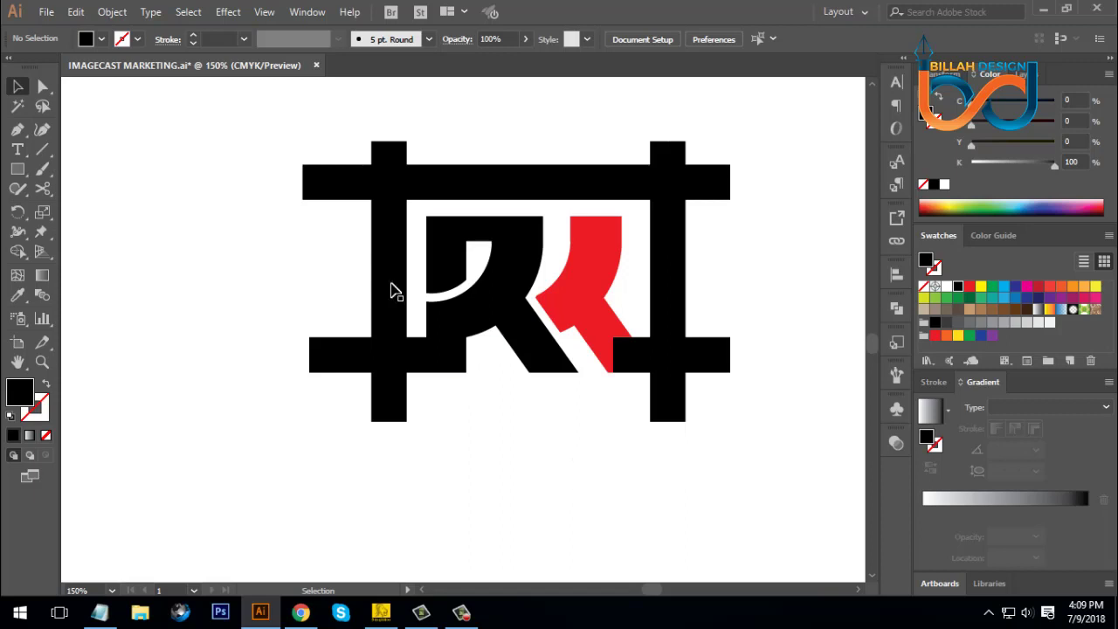
left_click_drag(262, 122, 800, 474)
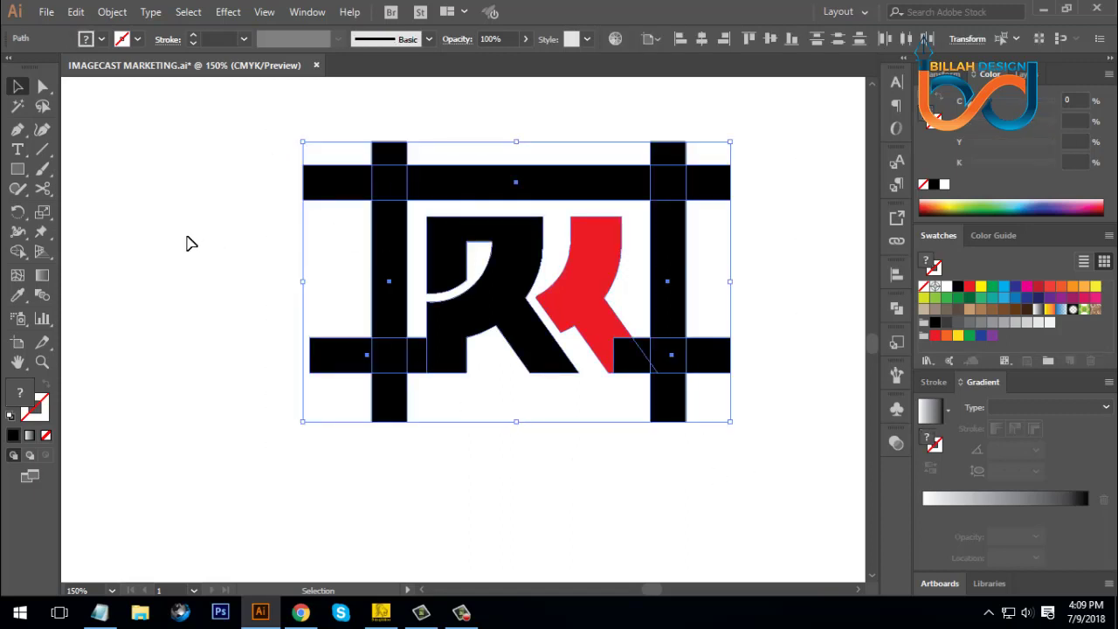
Trim away the eight bar ends jutting past the frame crossings with the Shape Builder.
left_click(18, 251)
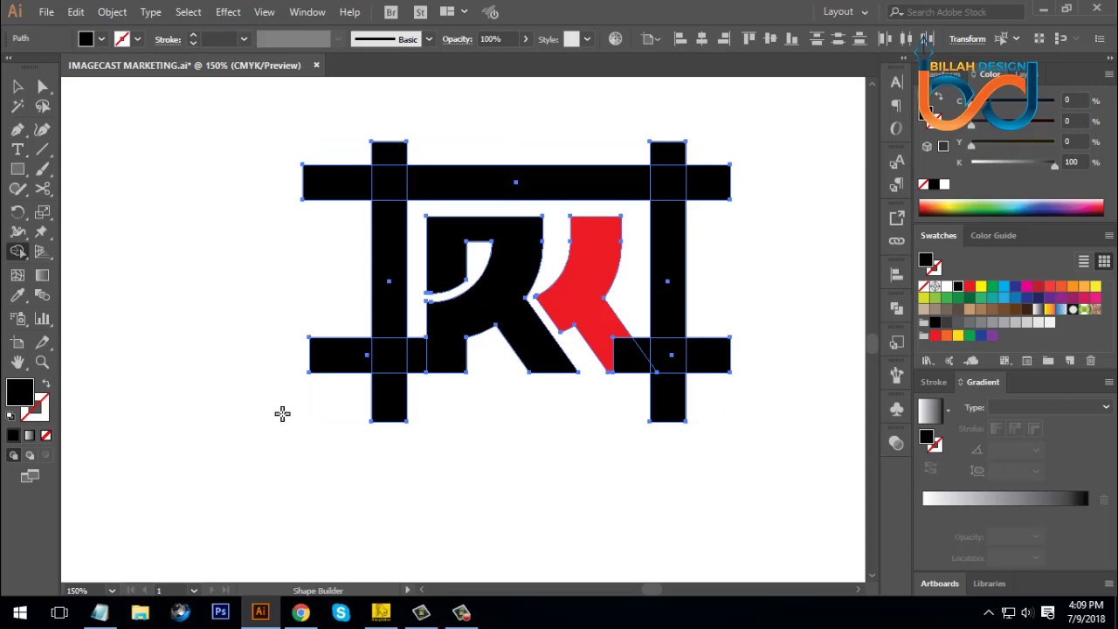
left_click(387, 401, "alt")
left_click(350, 358, "alt")
left_click(343, 183, "alt")
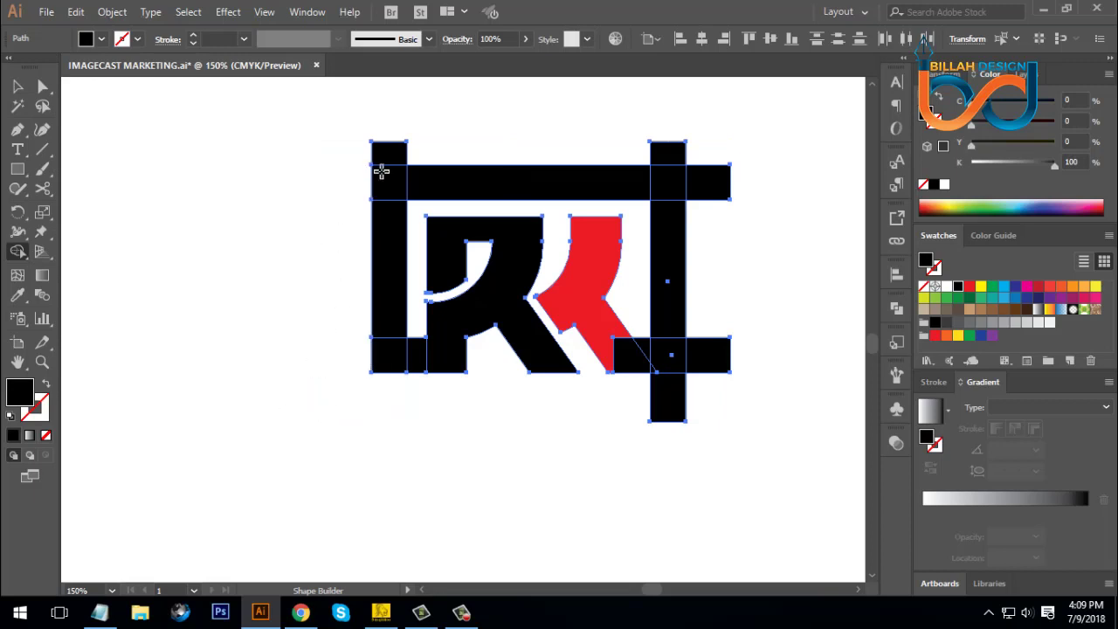
left_click(389, 153, "alt")
left_click(673, 152, "alt")
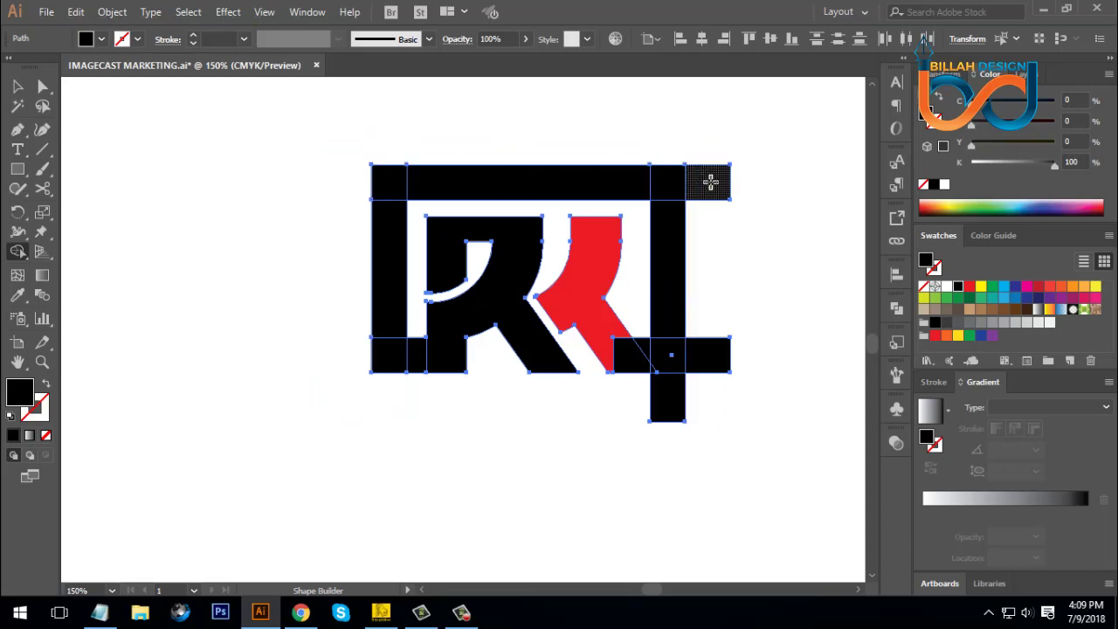
left_click(708, 179, "alt")
left_click(711, 354, "alt")
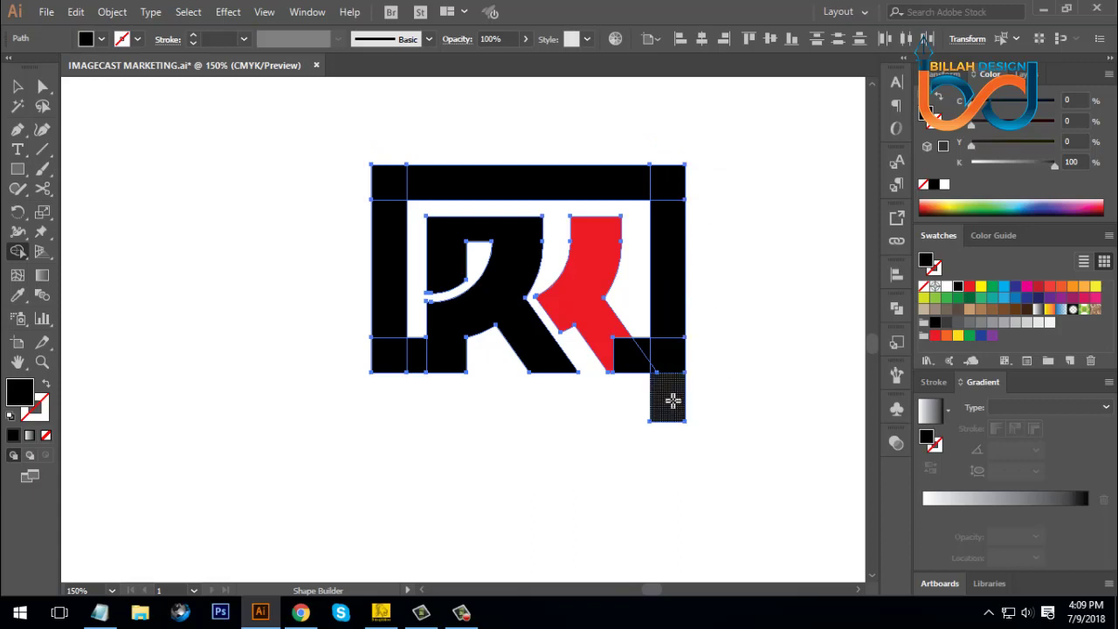
left_click(670, 398, "alt")
Marquee-select all the black and red pieces of the logo together.
left_click(17, 86)
left_click(244, 359)
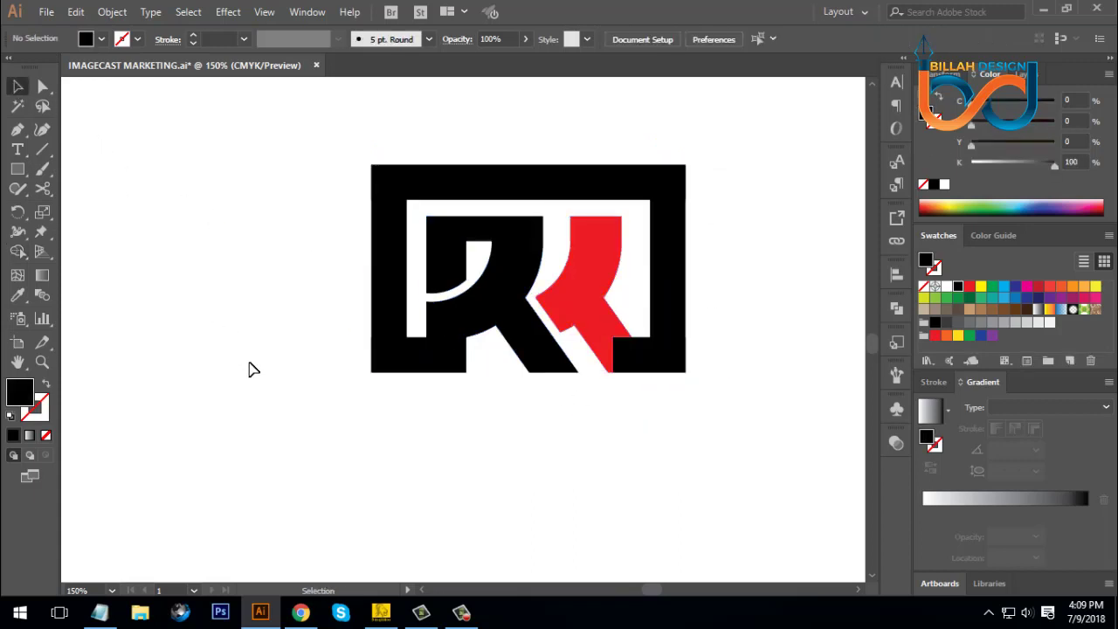
left_click_drag(256, 156, 756, 423)
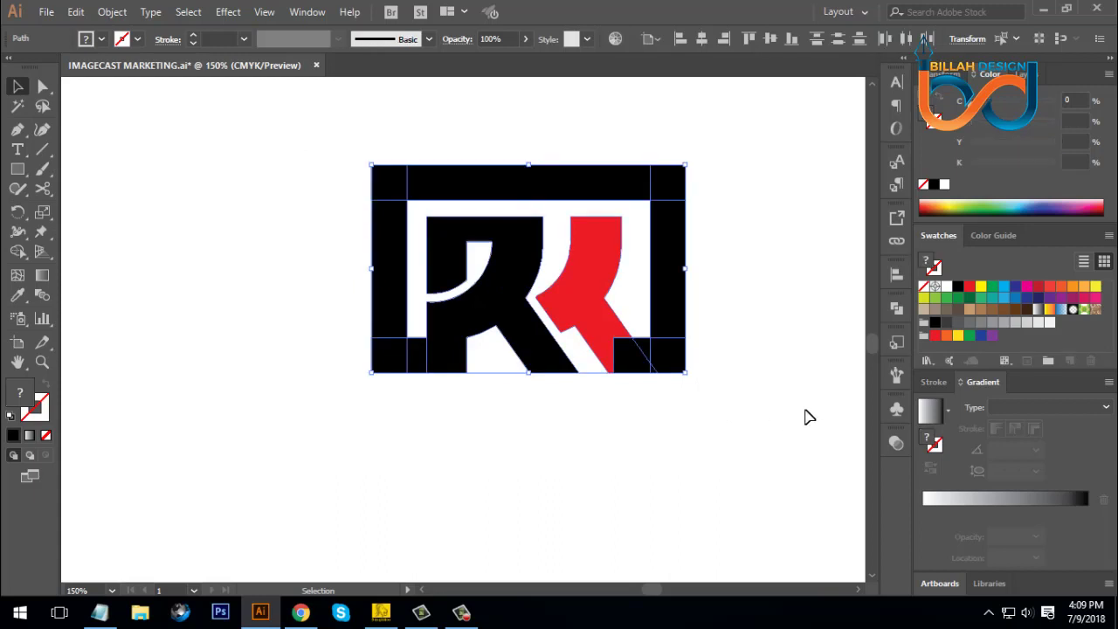
Unite all logo pieces in Pathfinder into one black shape and shift it slightly left.
left_click(895, 309)
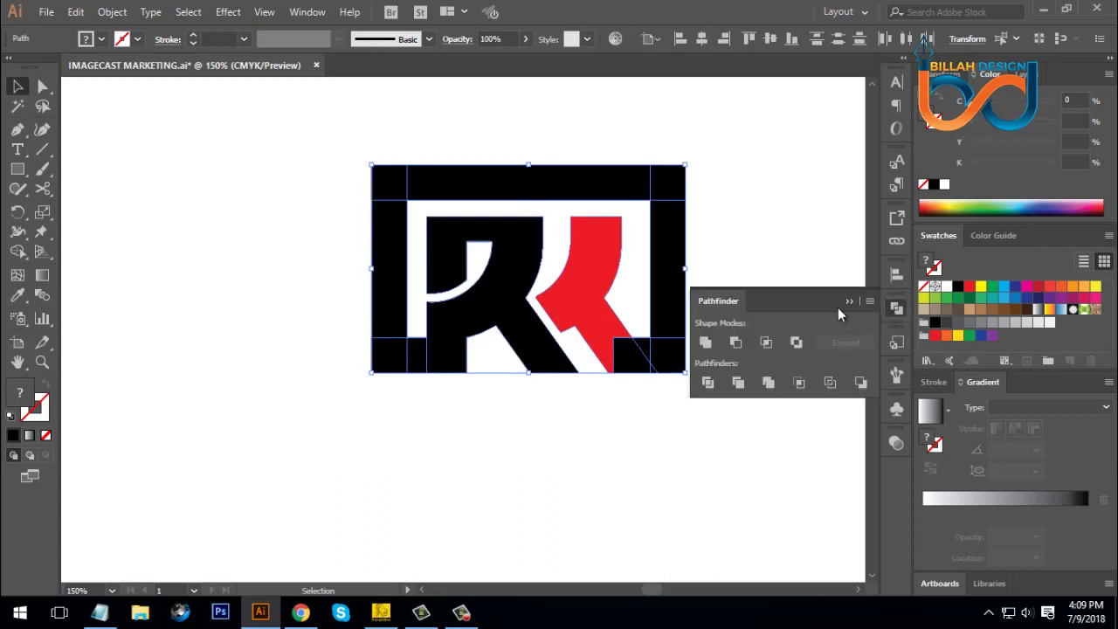
left_click(706, 341)
left_click(898, 316)
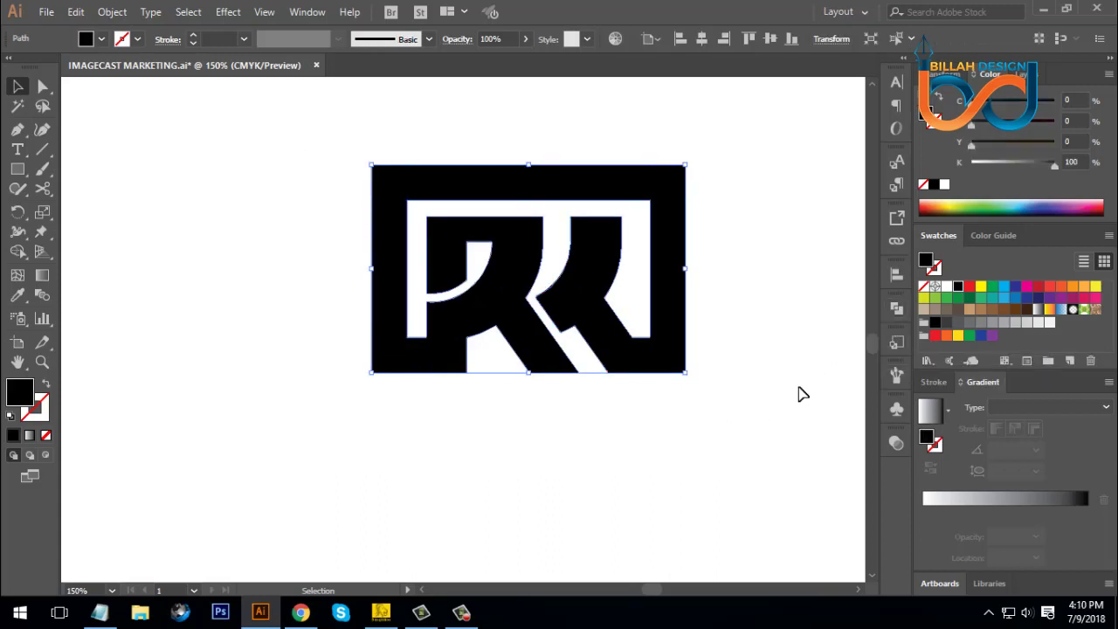
left_click(801, 394)
left_click_drag(674, 355, 661, 355)
left_click(539, 469)
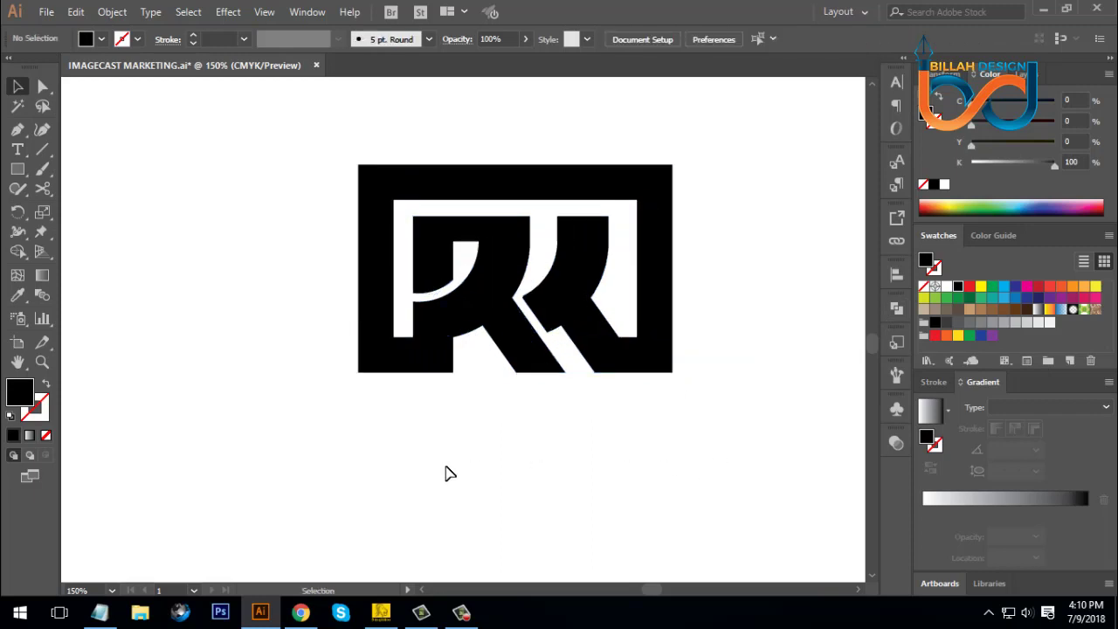
Nudge the anchors along the logo's left edge one step right.
left_click(44, 86)
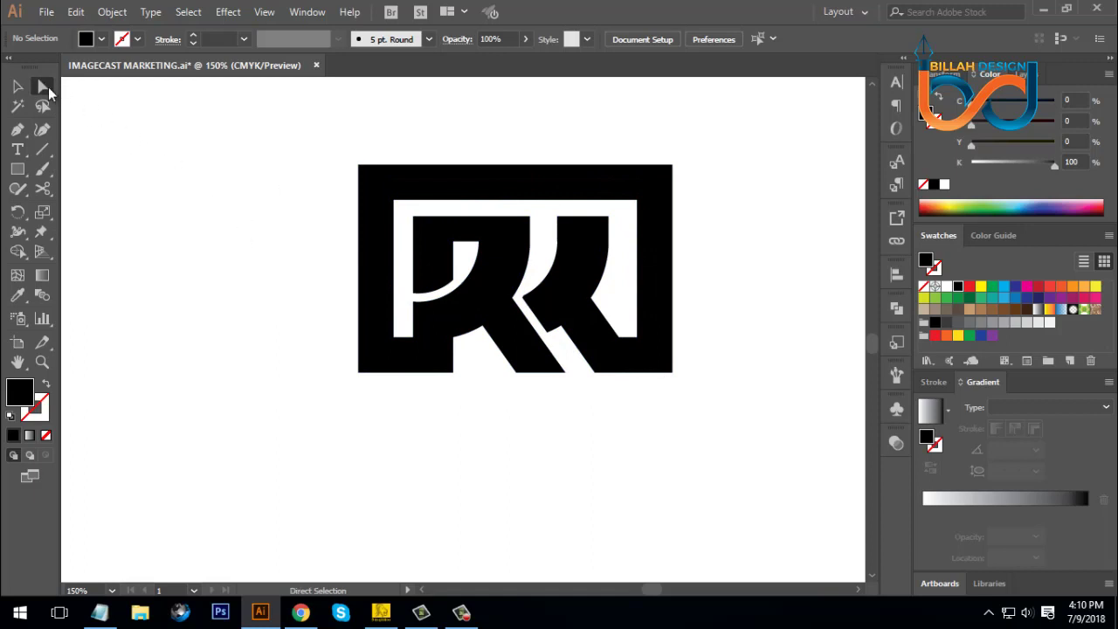
left_click_drag(280, 140, 400, 419)
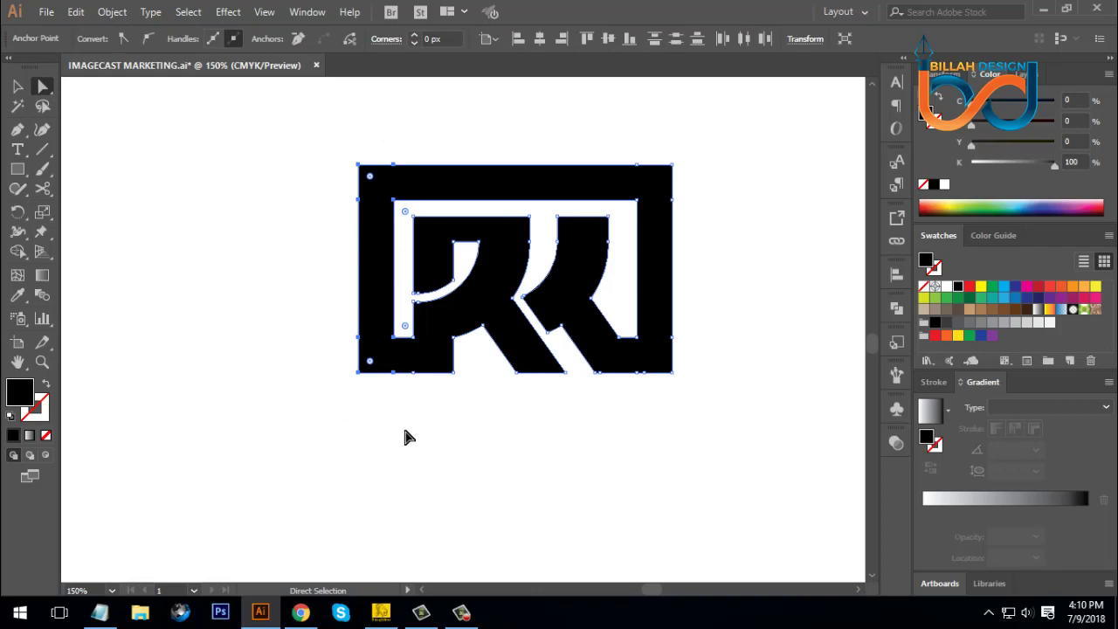
key("Right")
key("Right")
key("Left")
key("Left")
key("Left")
key("Right")
key("Right")
left_click(696, 354)
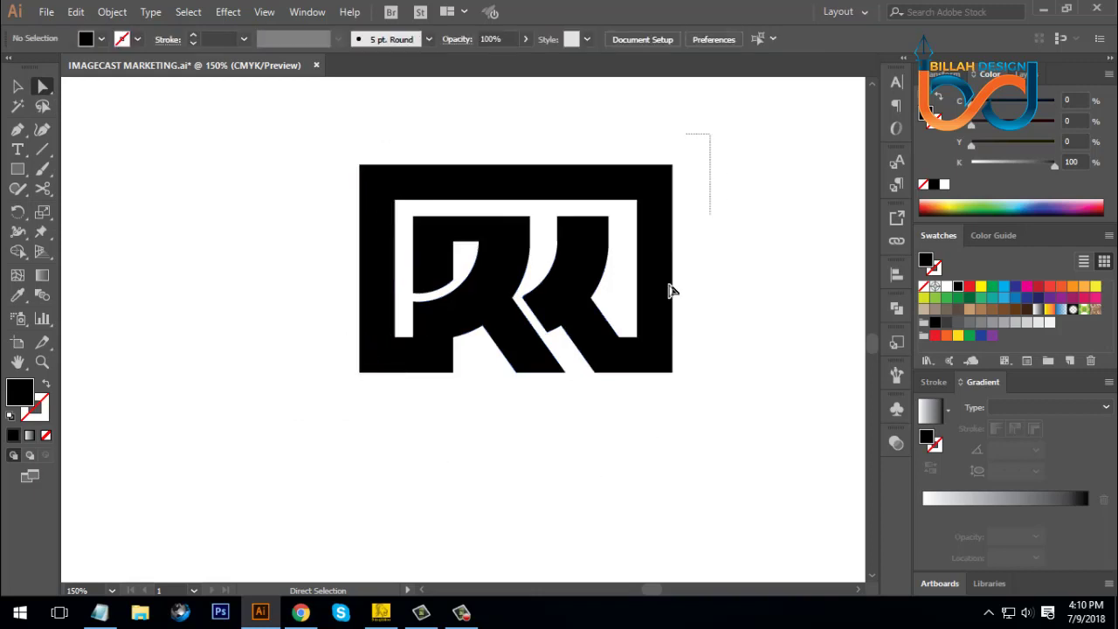
Fine-tune the right and top edge anchors, then move the whole logo slightly left.
left_click_drag(669, 291, 626, 410)
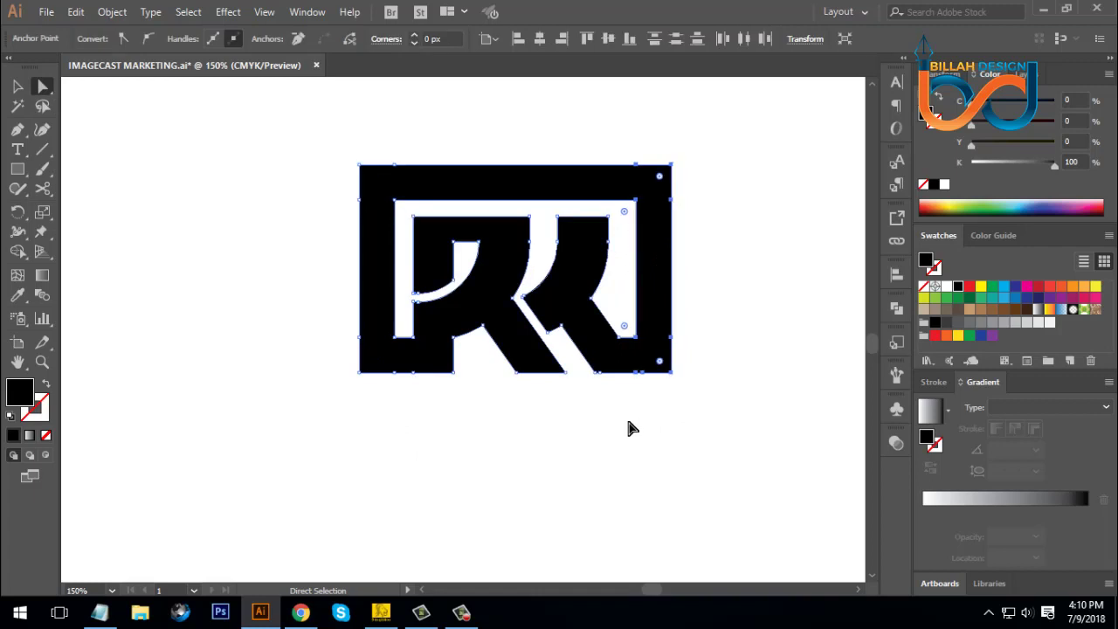
left_click_drag(239, 142, 748, 208)
key("Down")
key("Down")
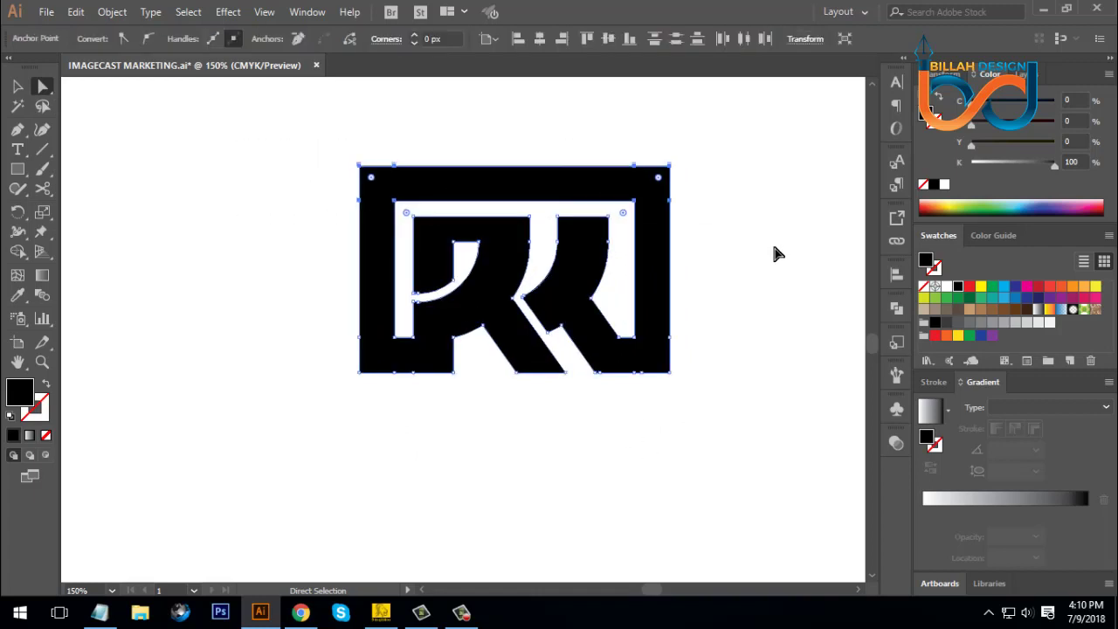
key("Up")
key("Up")
left_click(798, 371)
left_click(18, 85)
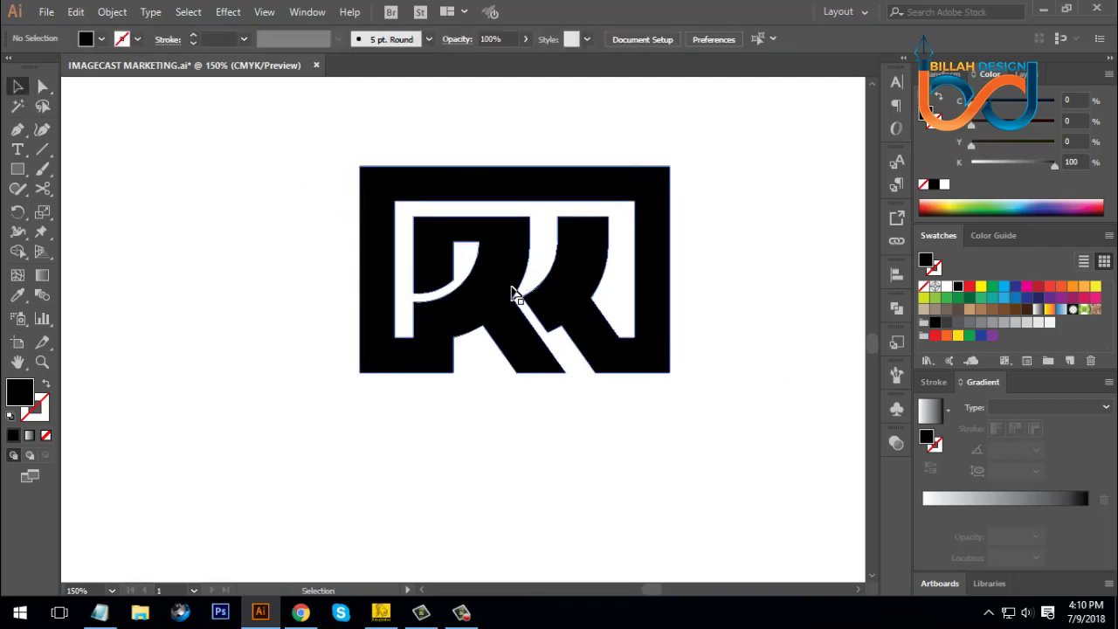
left_click_drag(512, 292, 501, 291)
Move the RK text to the artboard's top right and Alt-drag a logo copy to the top left.
left_click(611, 479)
key("ctrl+minus")
key("ctrl+minus")
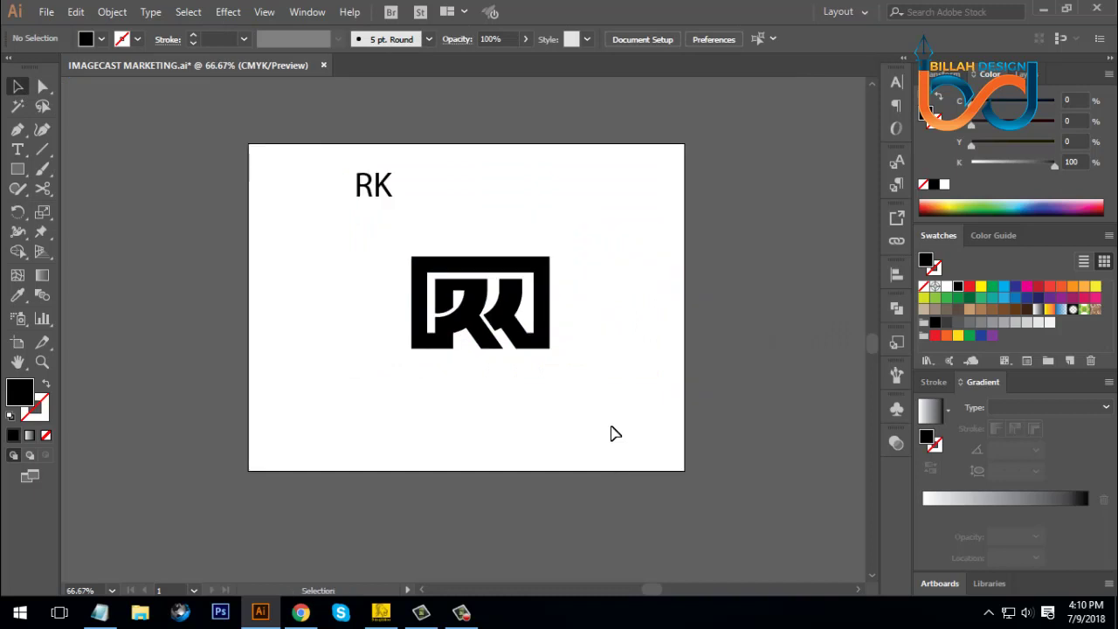
left_click(408, 217)
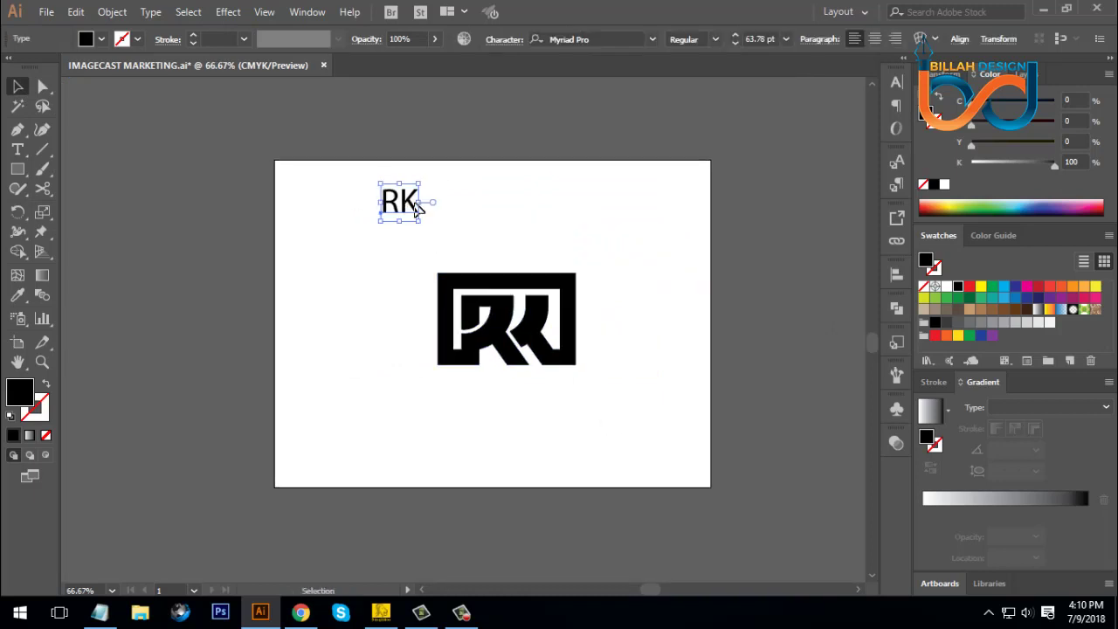
left_click_drag(407, 203, 682, 229)
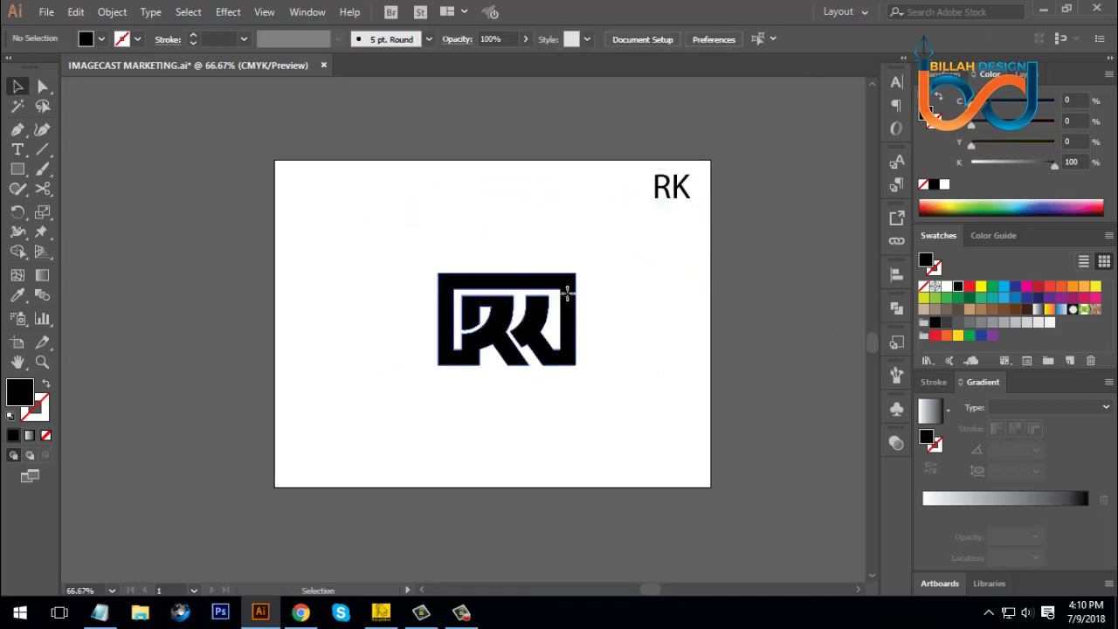
left_click_drag(569, 305, 418, 195)
Zoom to 100% and shift the centre logo slightly right.
left_click(708, 356)
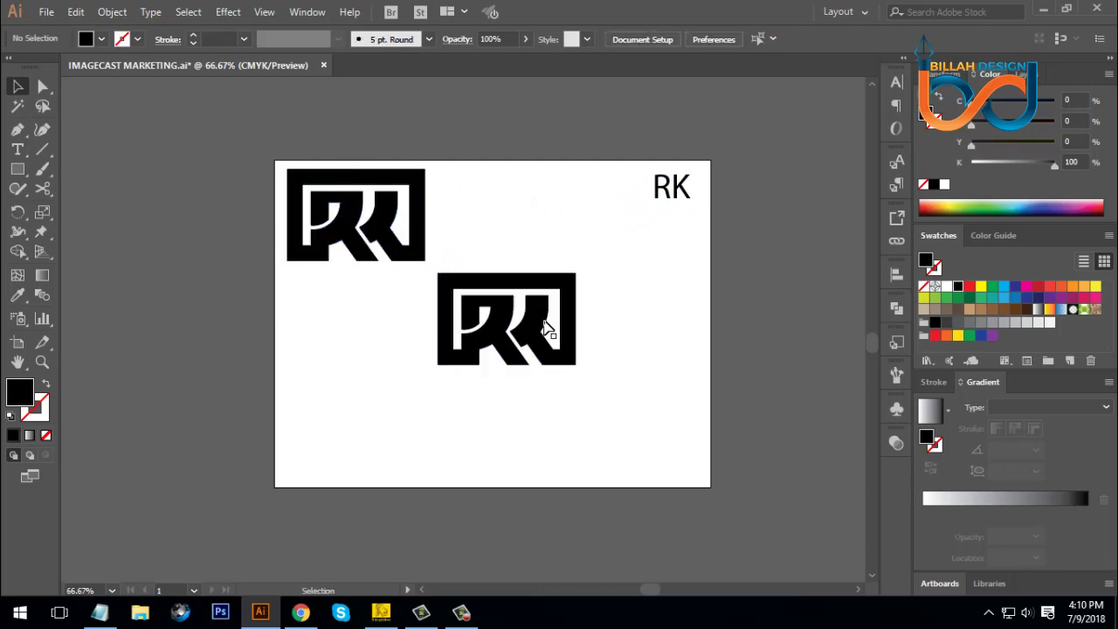
left_click(545, 326)
key("ctrl+1")
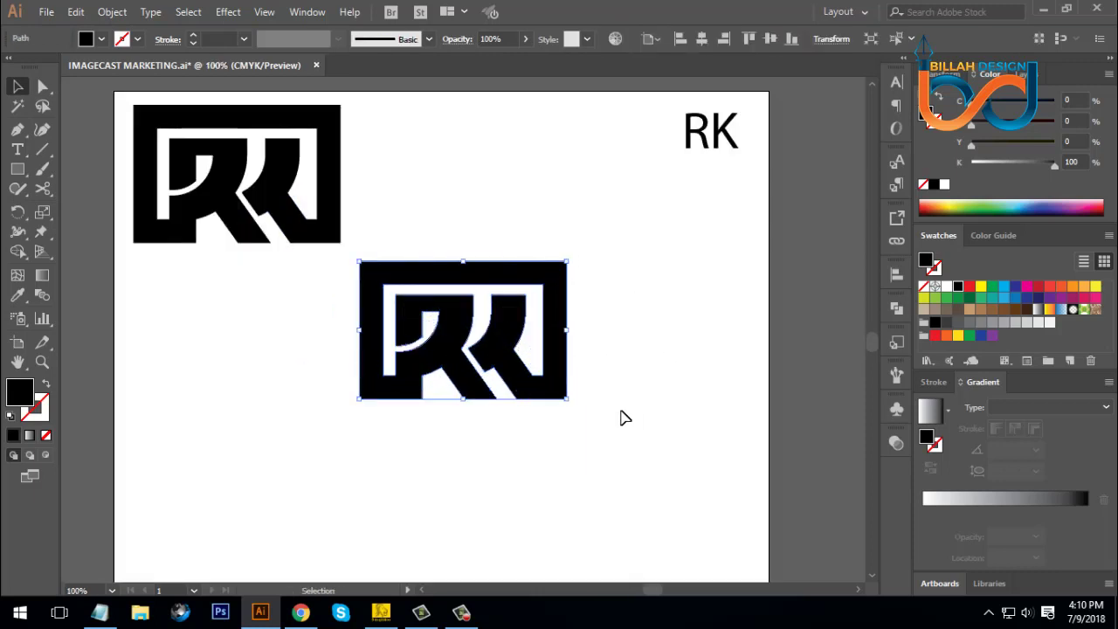
left_click_drag(621, 417, 592, 391)
left_click_drag(506, 332, 517, 330)
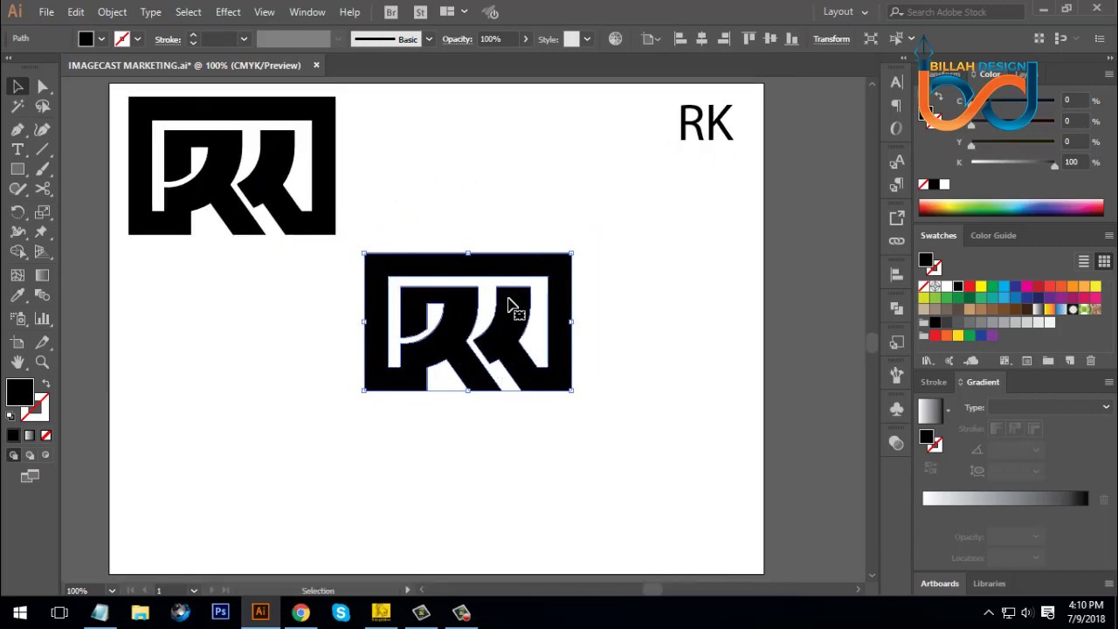
Open Scribble Options on the centre logo and preview the Default, Childlike and Dense presets.
left_click(231, 13)
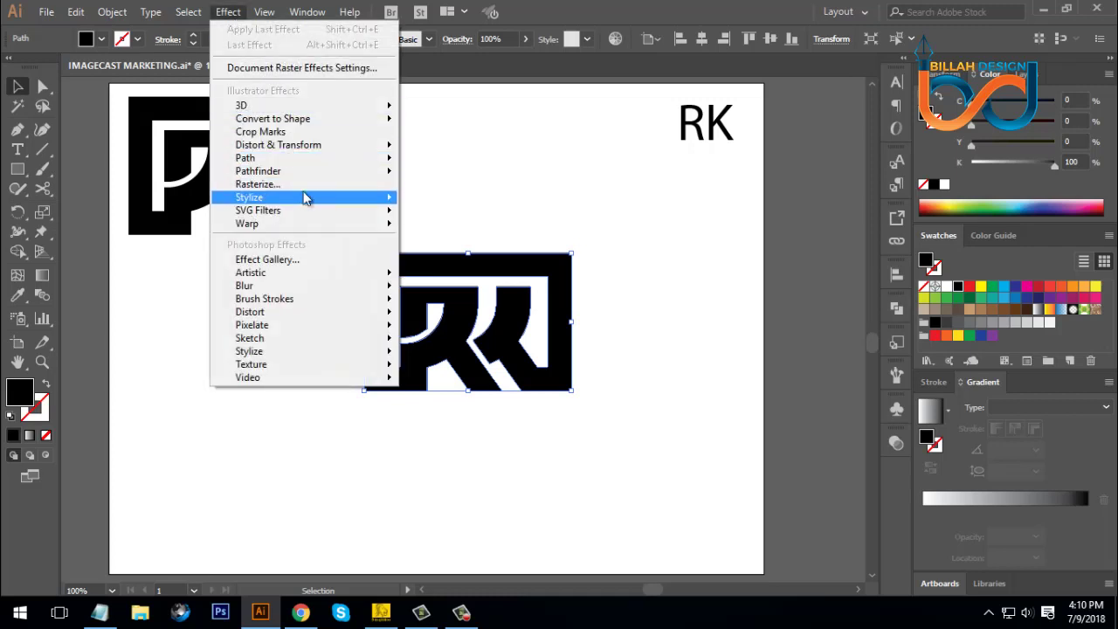
mouse_move(304, 199)
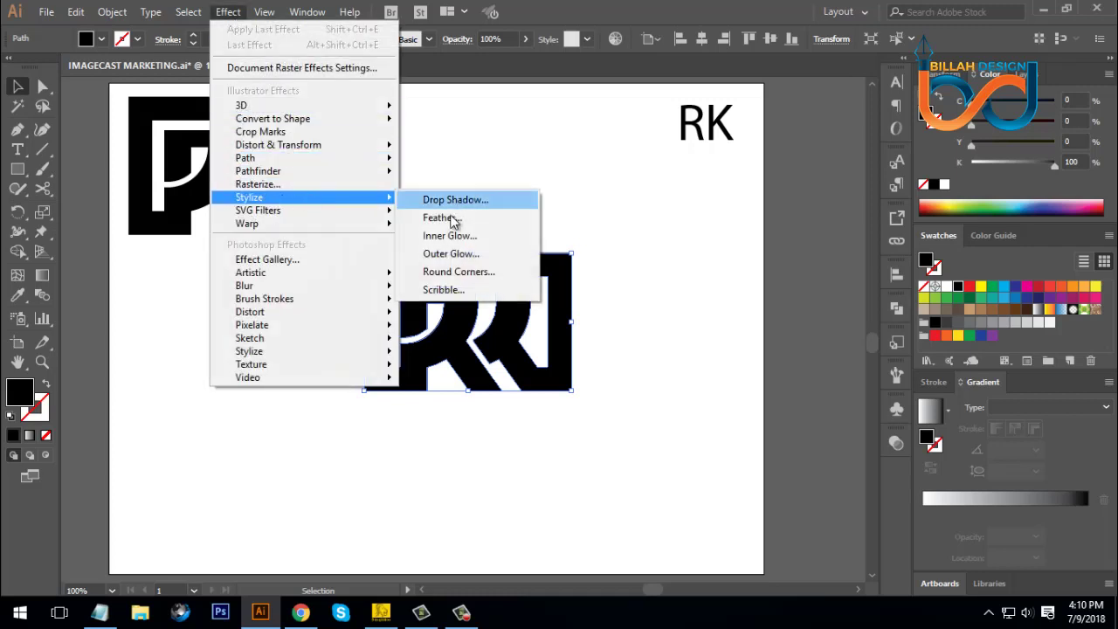
left_click(441, 289)
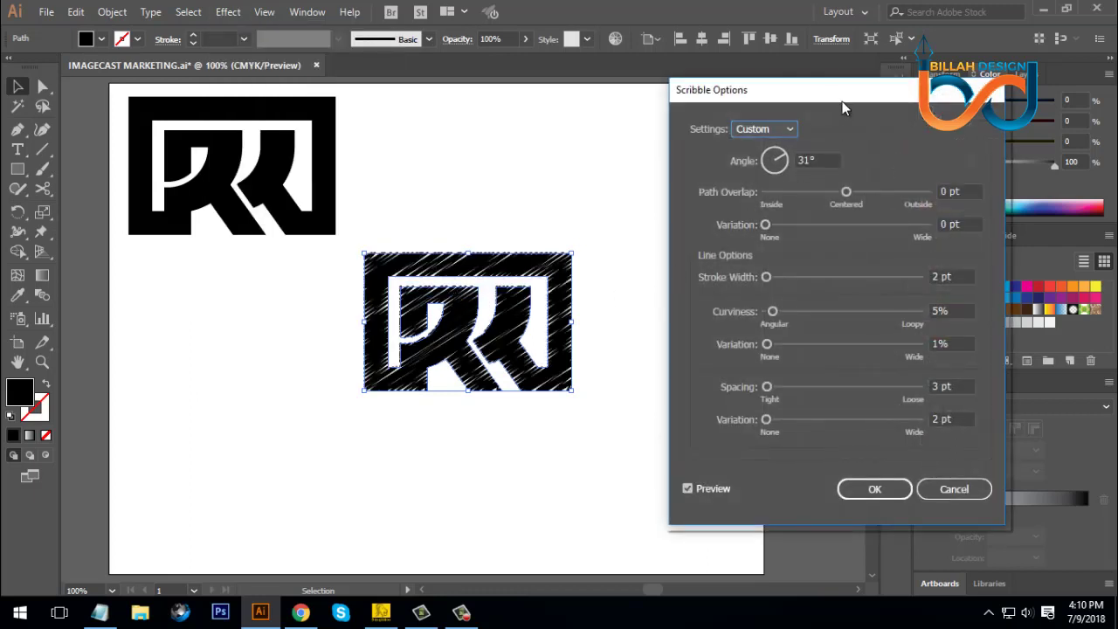
left_click_drag(841, 97, 832, 92)
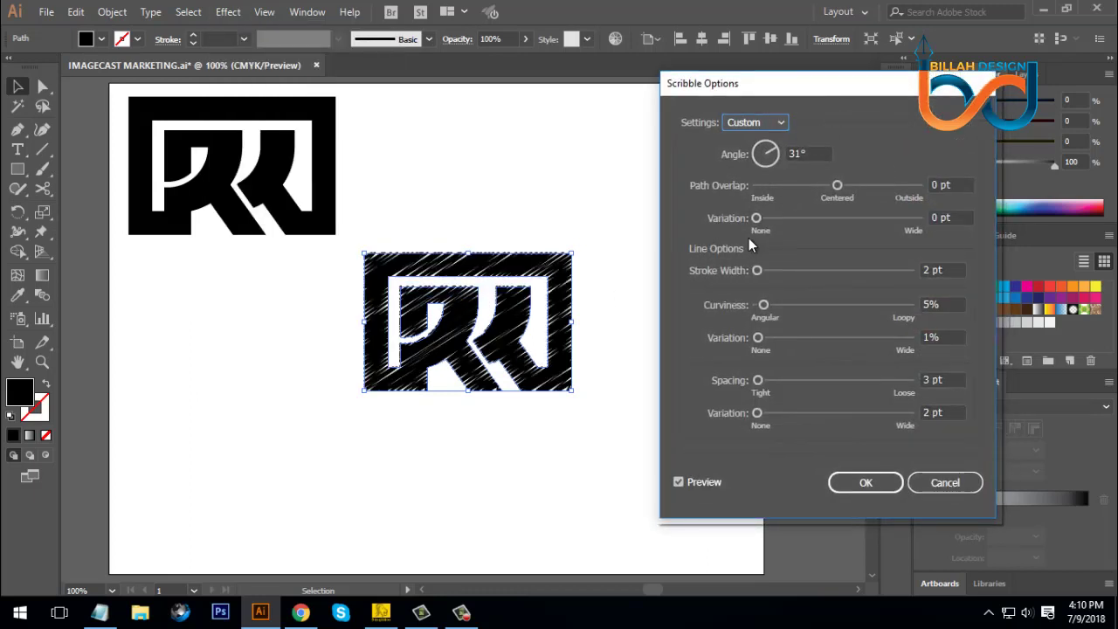
left_click(760, 125)
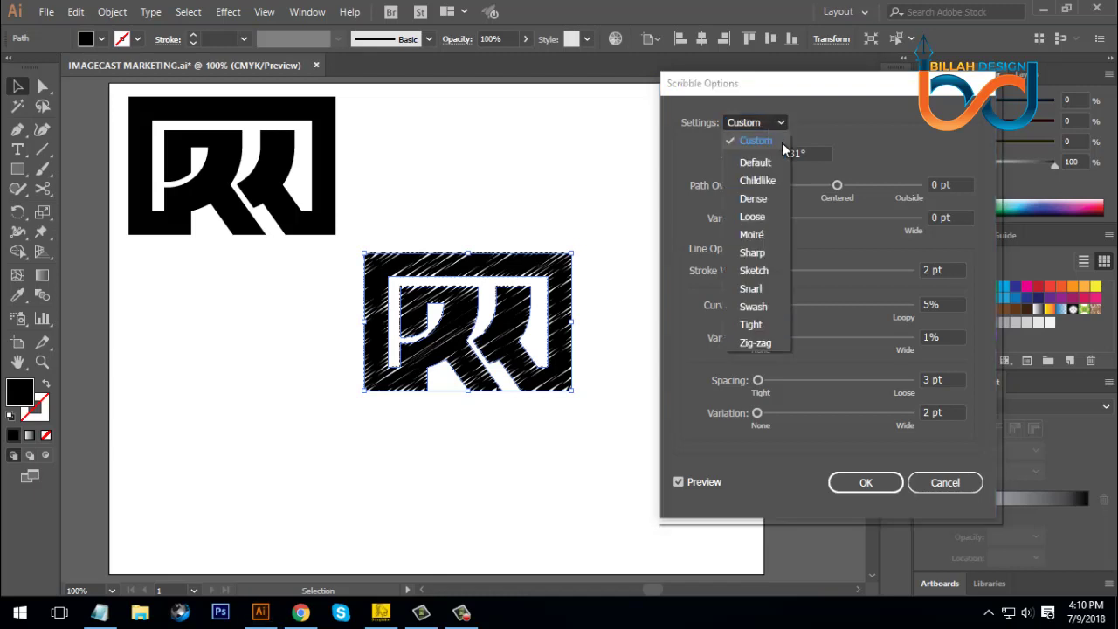
left_click(760, 162)
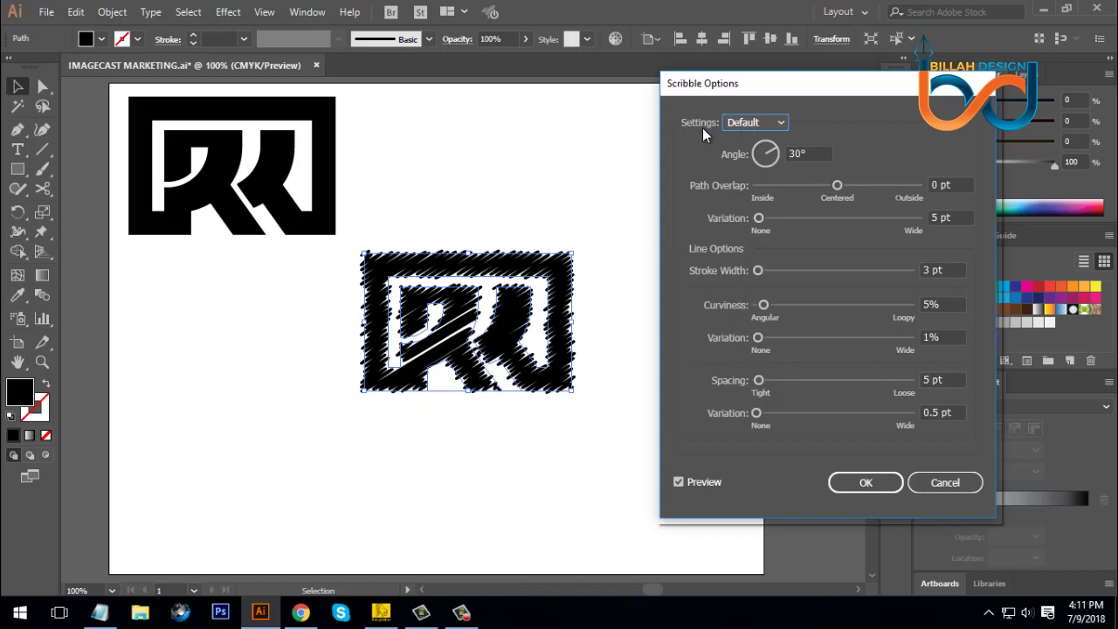
left_click(744, 123)
left_click(750, 176)
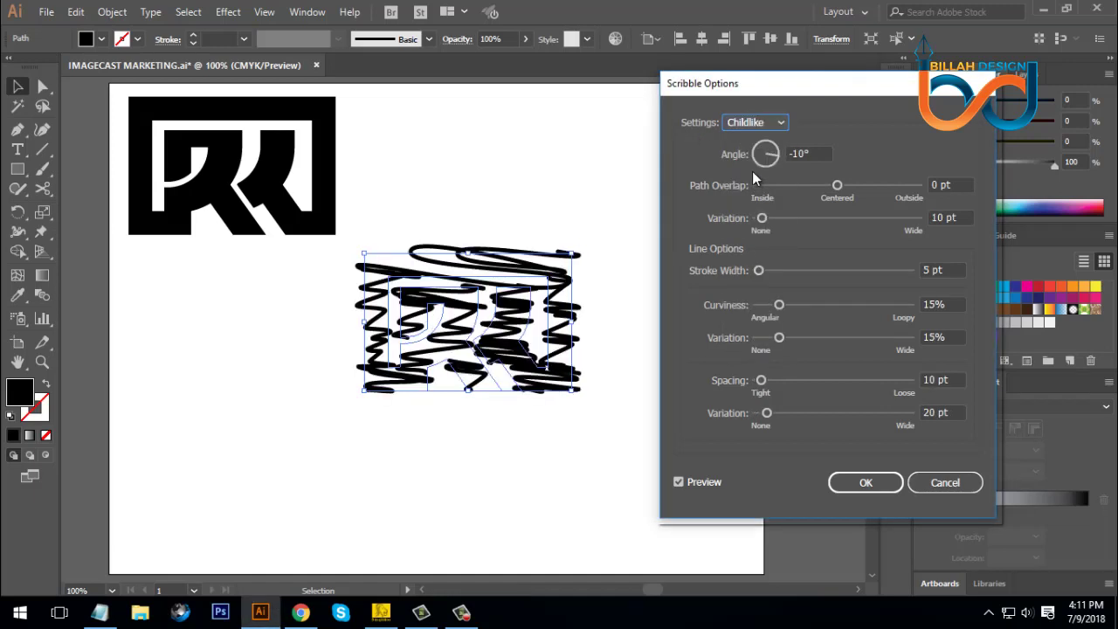
left_click(753, 130)
left_click(763, 198)
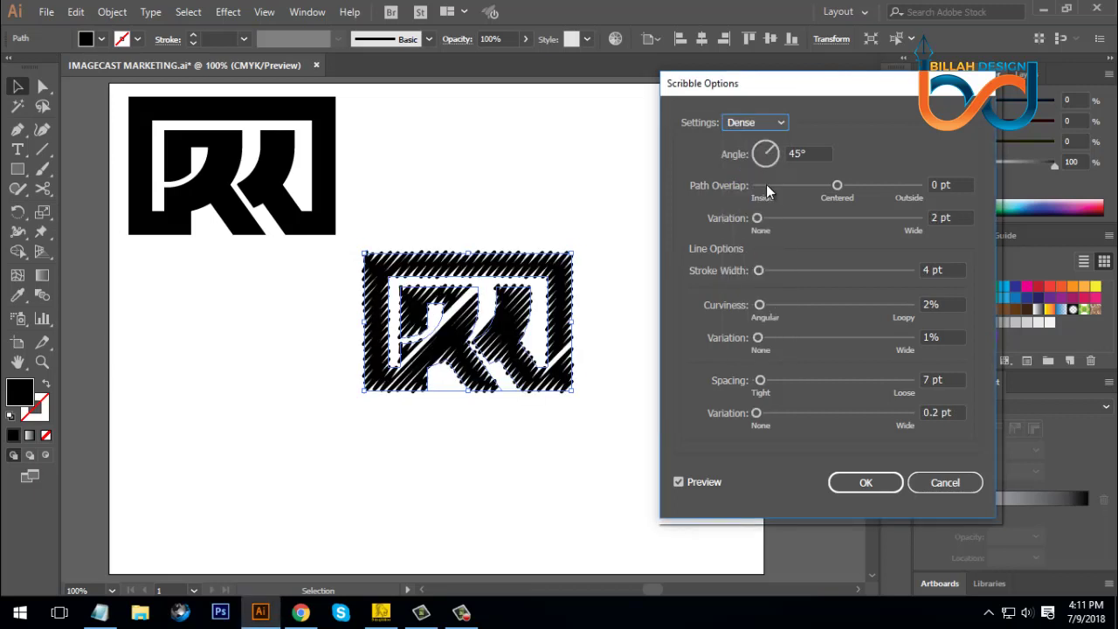
Preview the Loose, Sharp and Tight scribble presets.
left_click(776, 124)
left_click(766, 196)
key("Down")
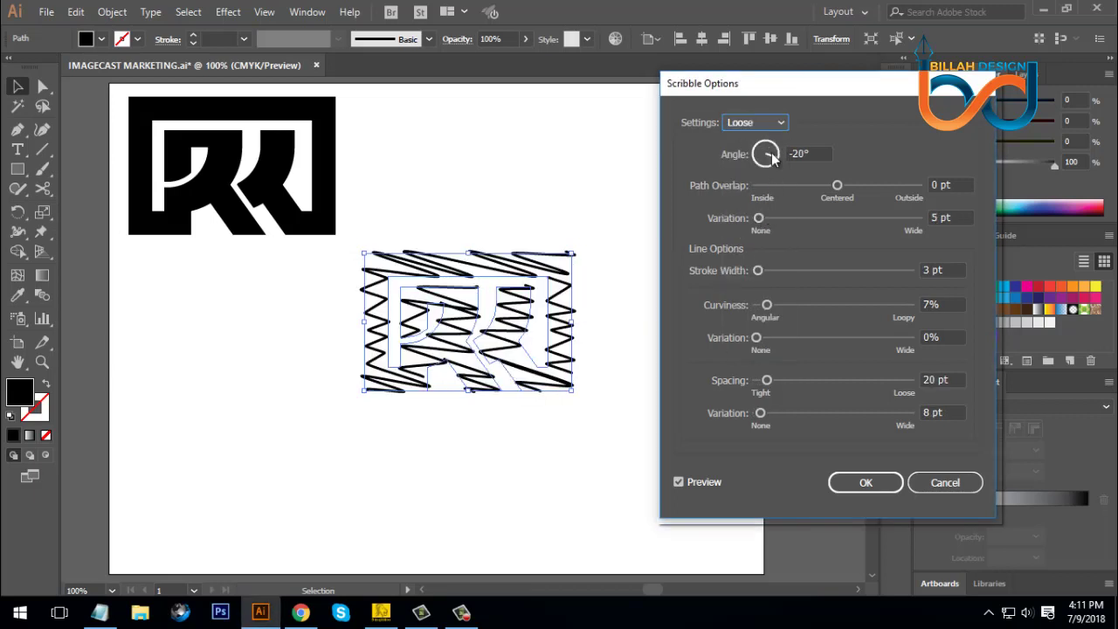
left_click(763, 123)
left_click(760, 247)
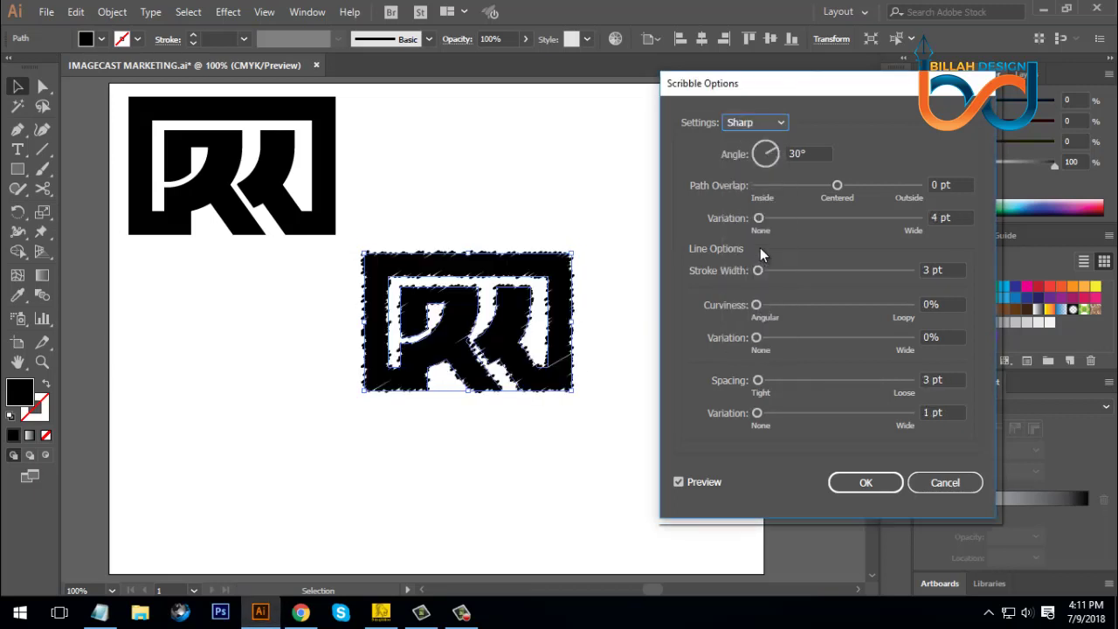
left_click(755, 125)
left_click(757, 339)
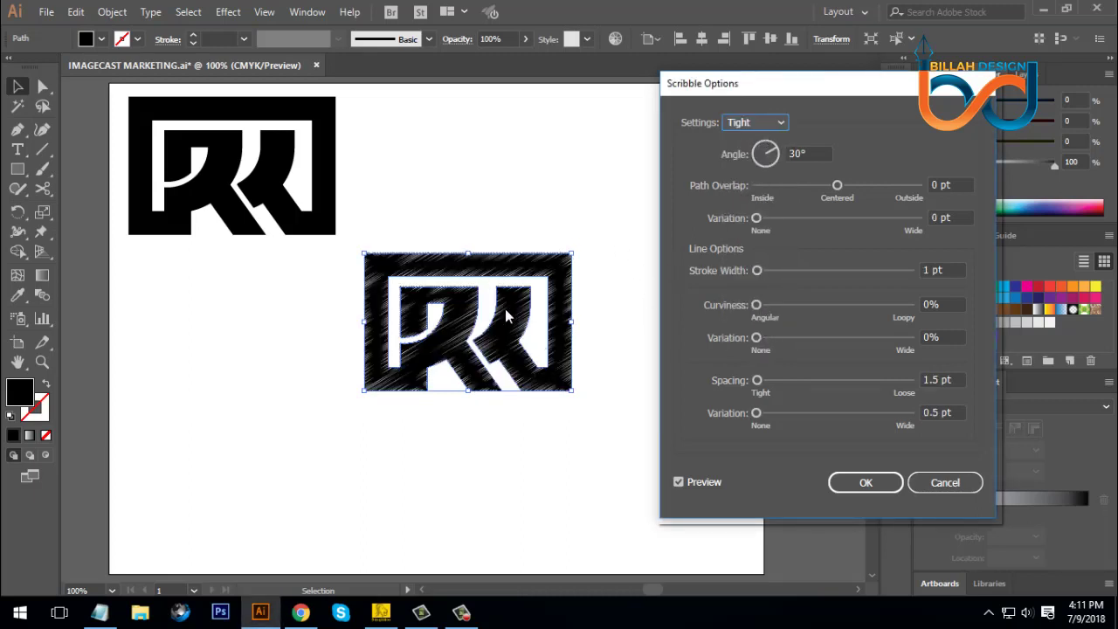
Compare the Zig-zag and Tight presets, ending back on Default.
left_click(745, 122)
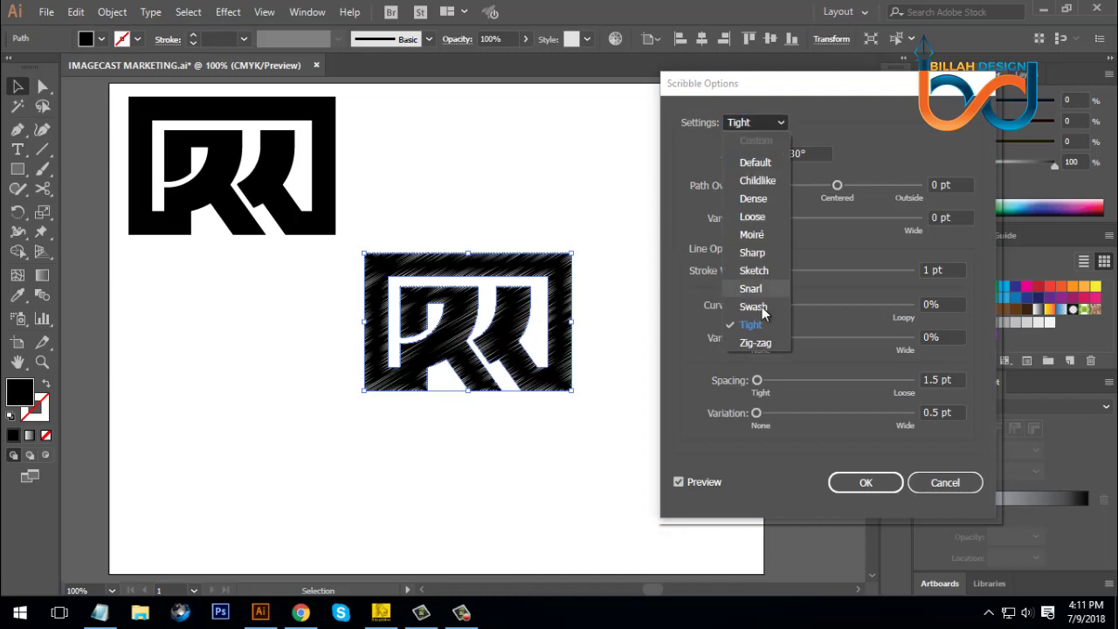
left_click(756, 340)
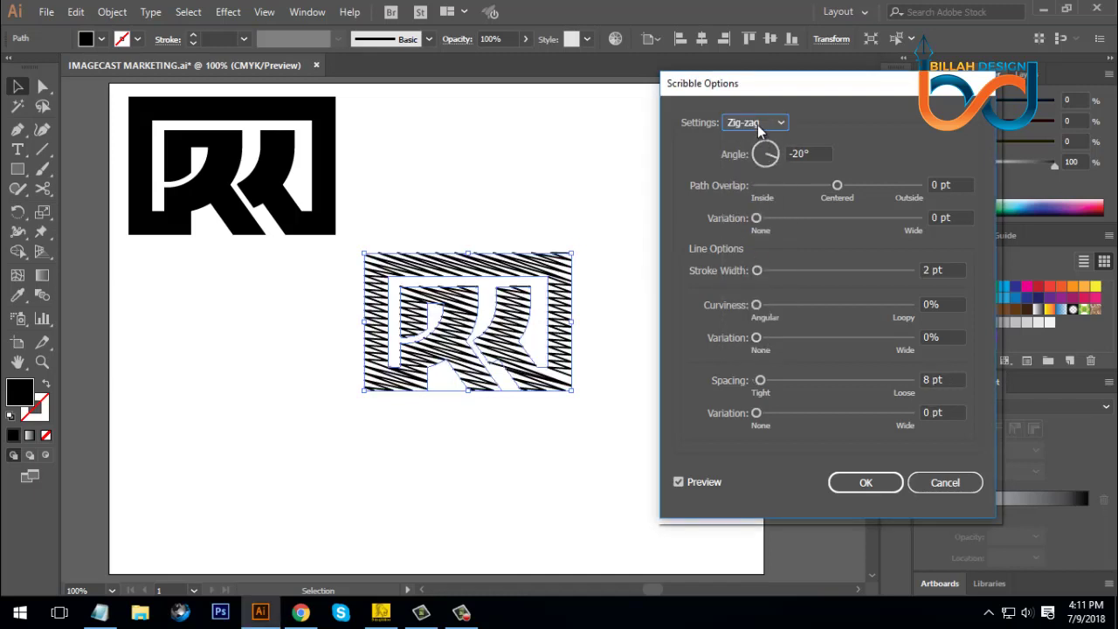
left_click(758, 125)
left_click(760, 324)
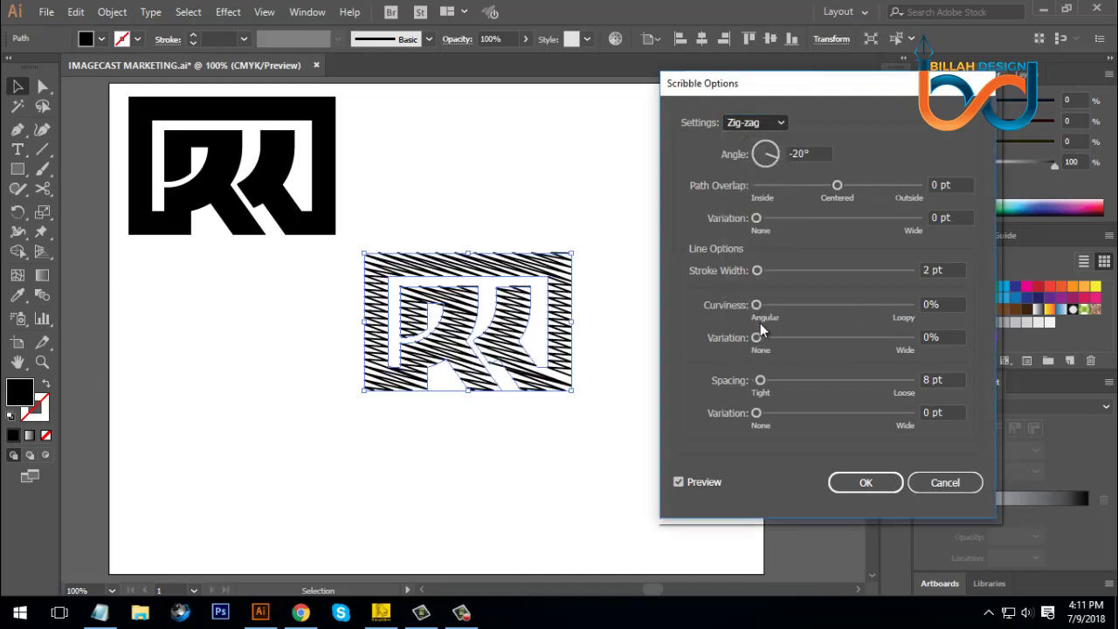
left_click(745, 121)
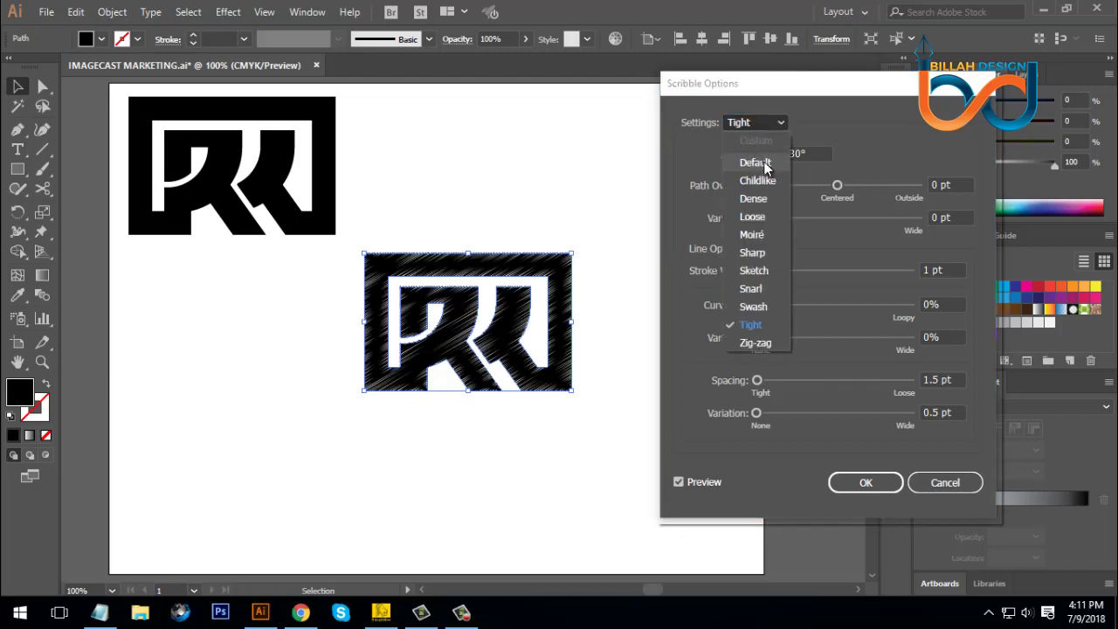
left_click(754, 163)
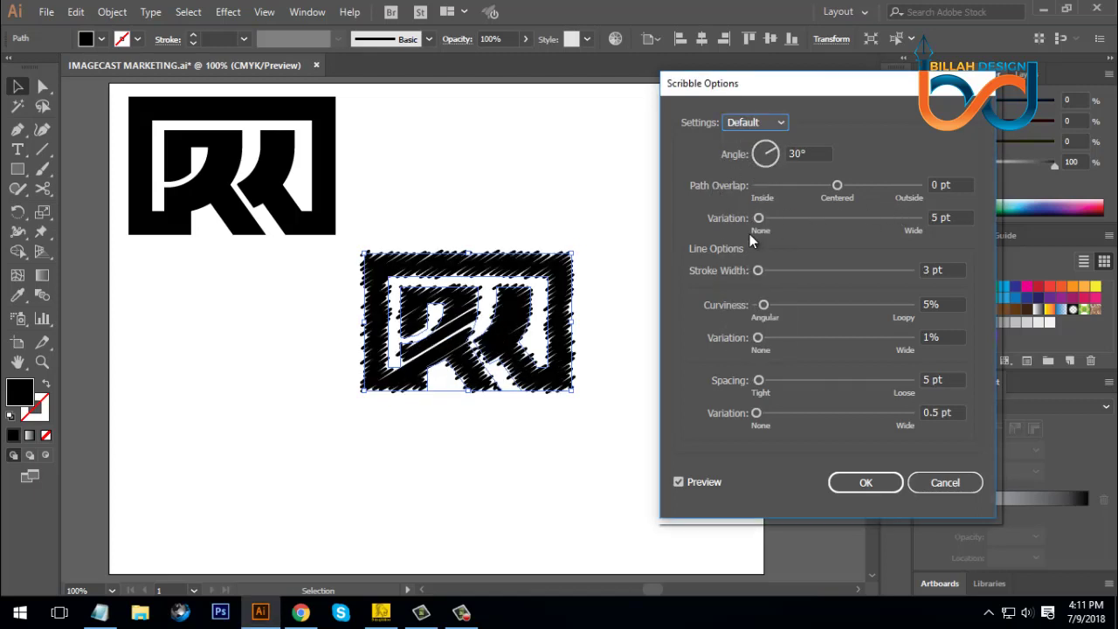
Try path overlap variation at 3, 0 and 1 pt, then cancel Scribble Options.
left_click_drag(813, 94, 806, 94)
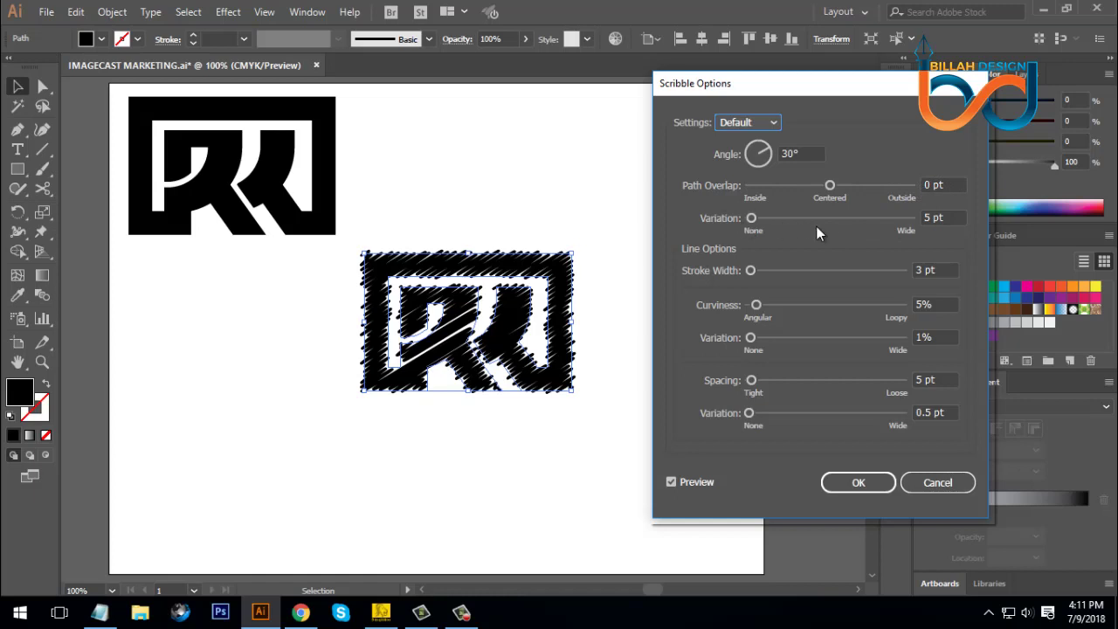
left_click(949, 216)
key("Down")
key("Down")
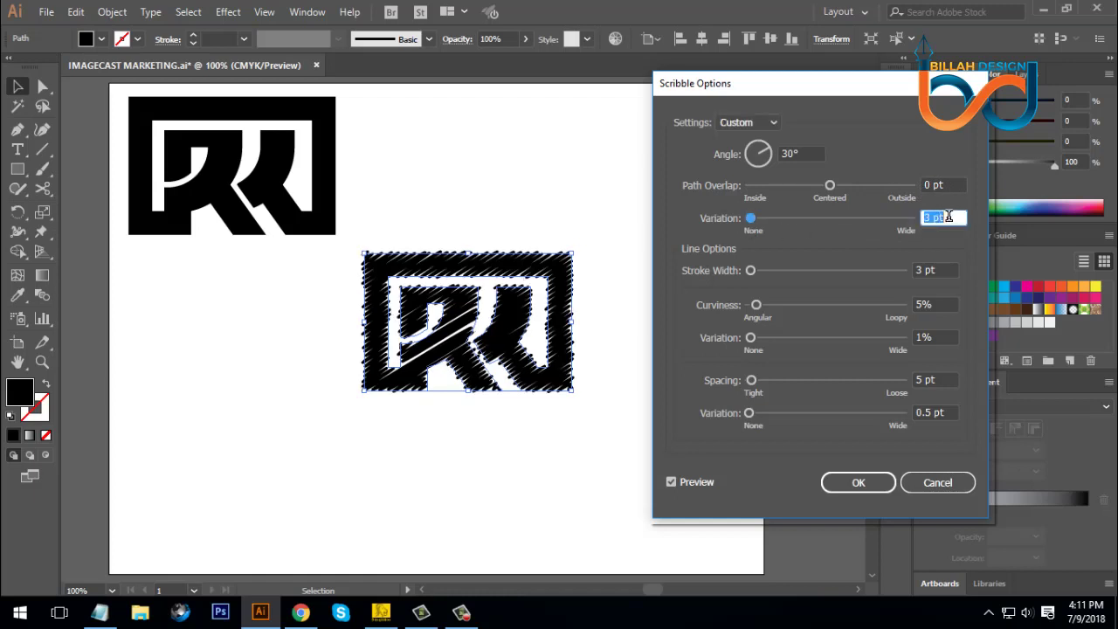
key("Down")
key("Down")
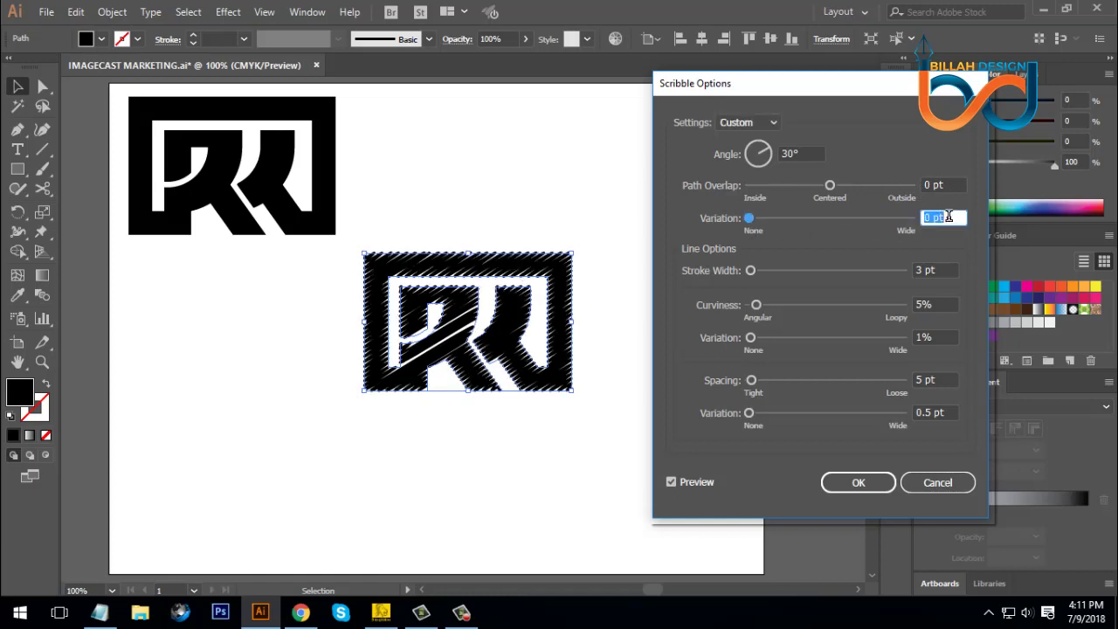
key("Up")
key("Up")
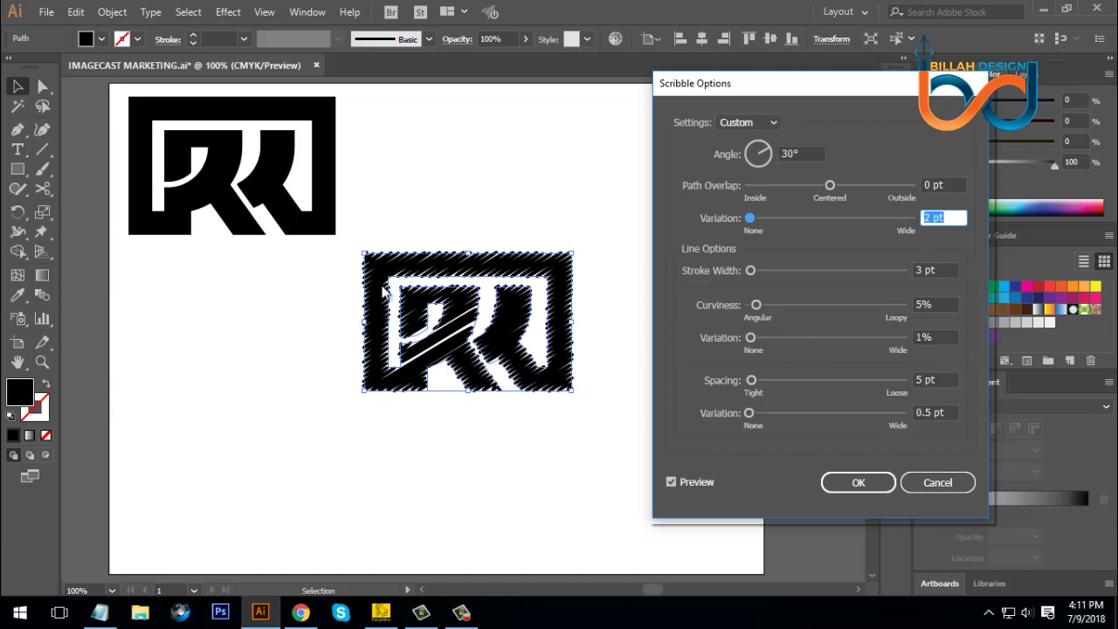
left_click(933, 482)
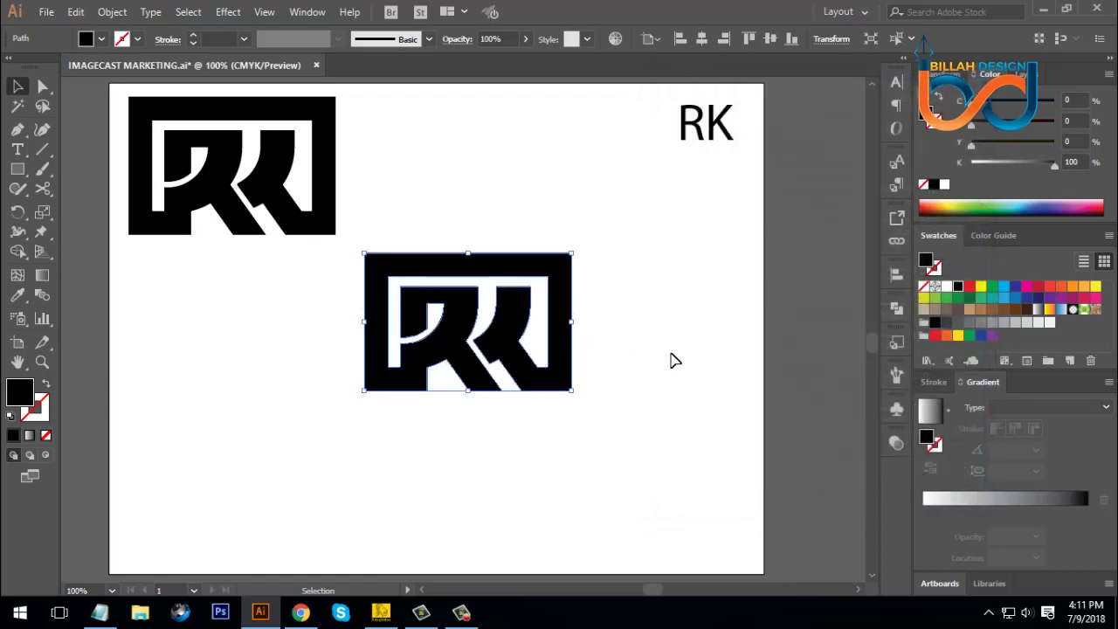
Give the second RK logo a black stroke from the Swatches panel.
left_click(584, 320)
left_click(568, 289)
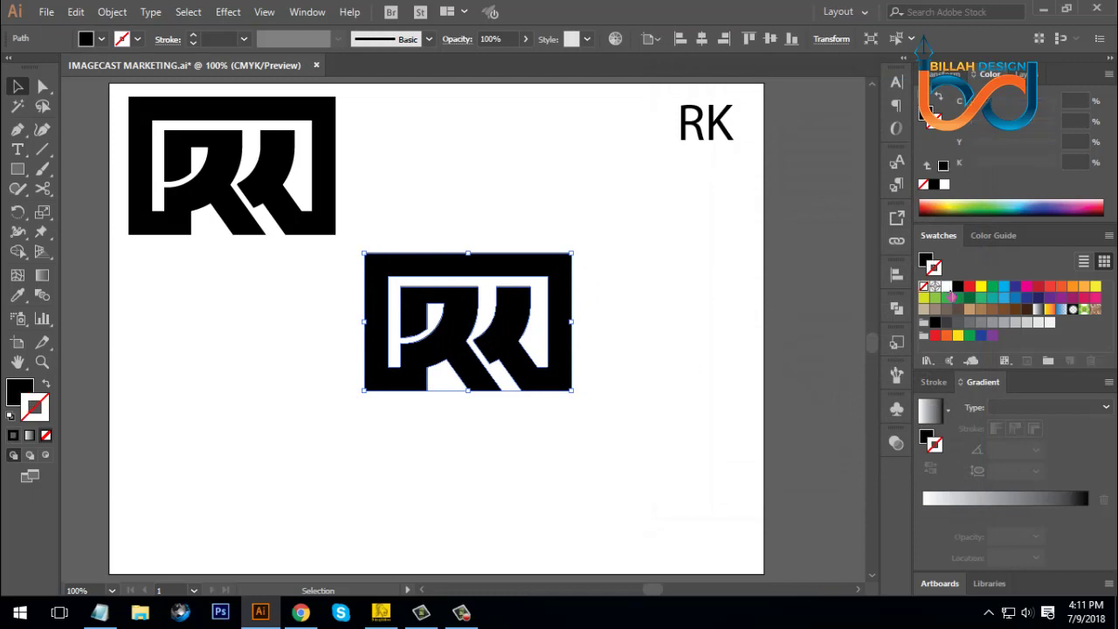
left_click(958, 287)
Reselect the second RK logo and apply Effect > Stylize > Scribble.
left_click(712, 310)
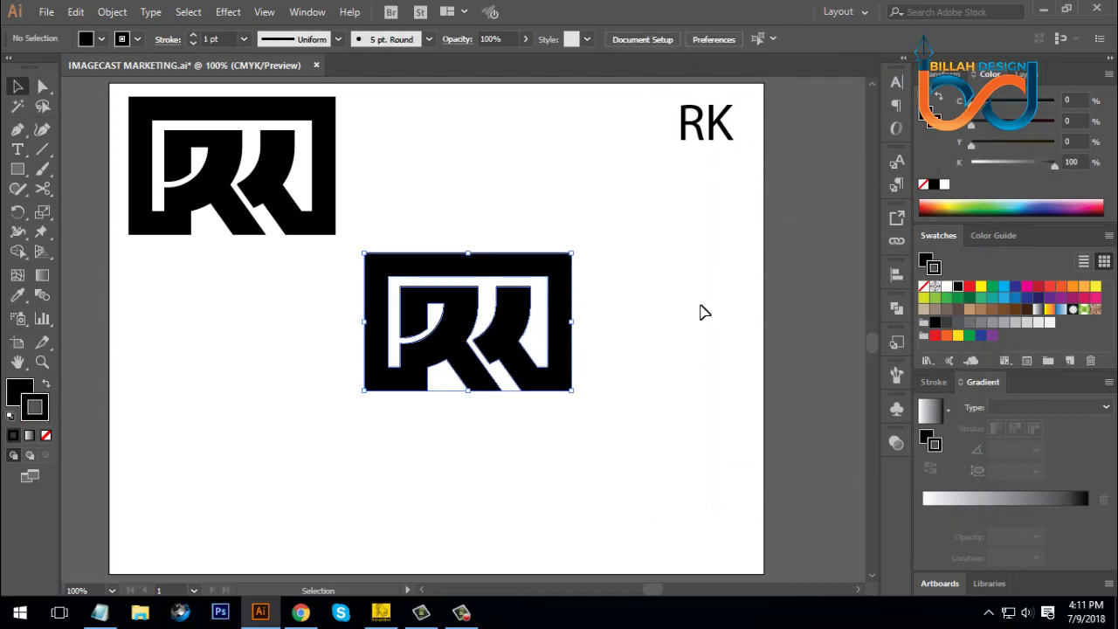
left_click(567, 271)
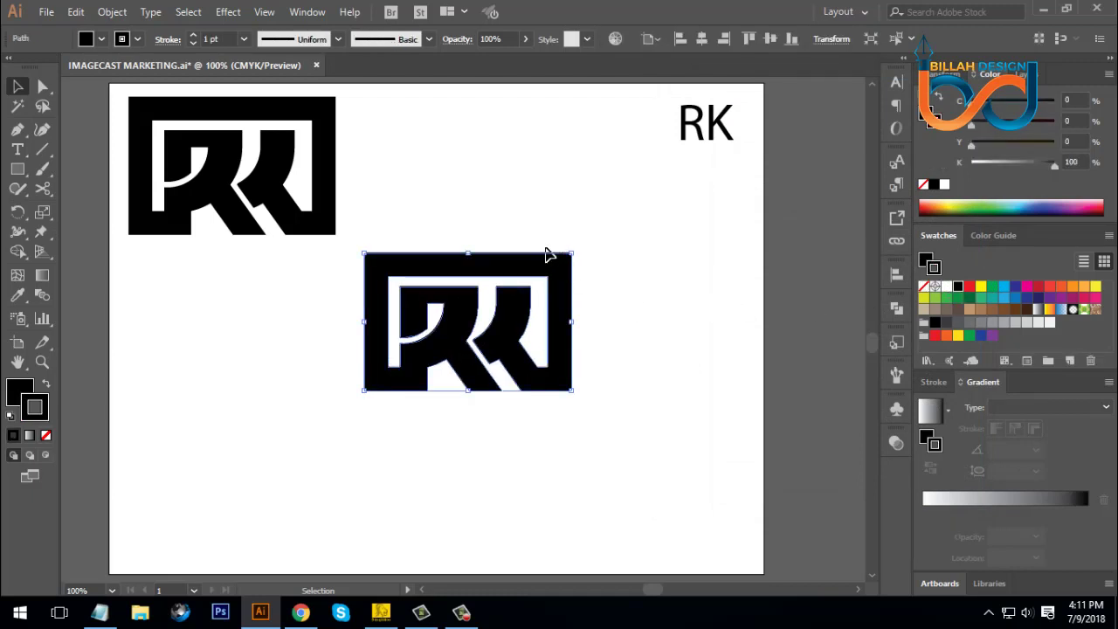
left_click(231, 13)
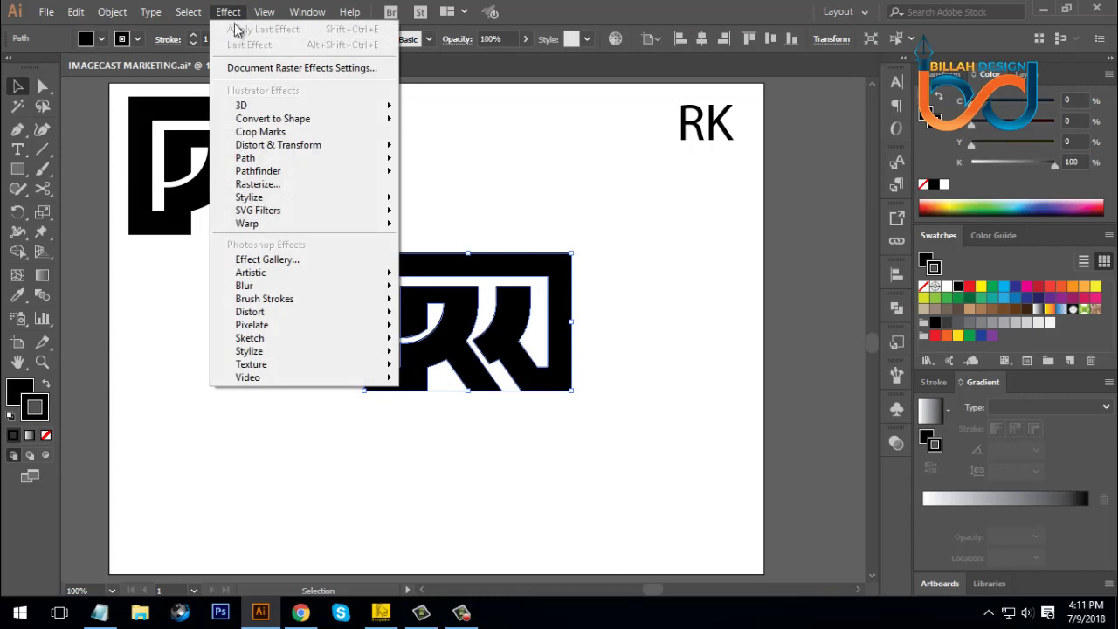
mouse_move(251, 200)
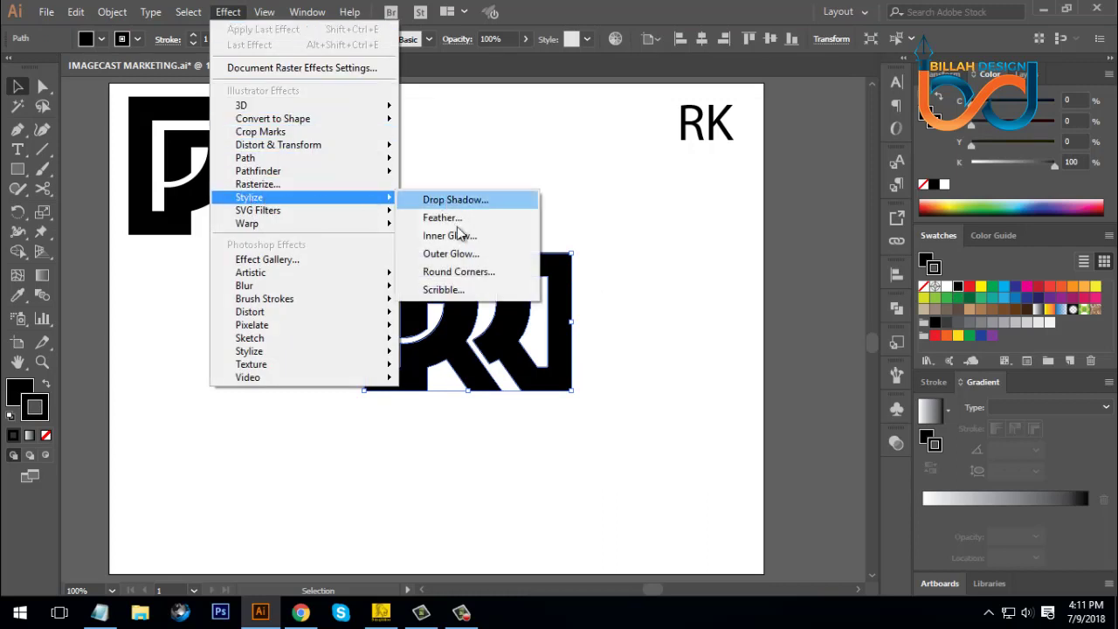
left_click(440, 290)
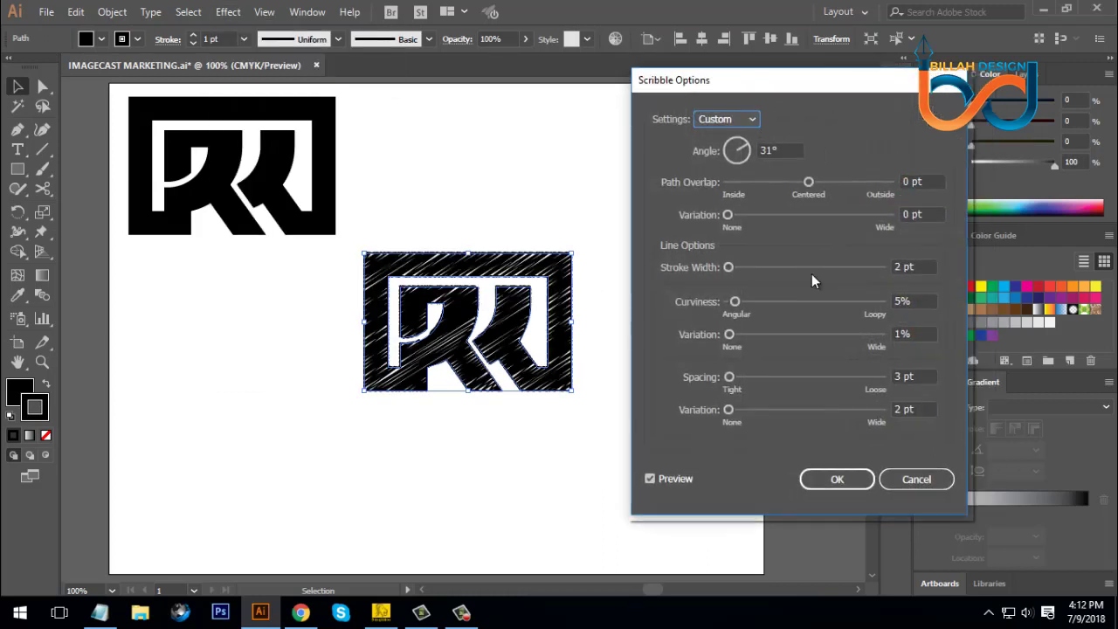
Scroll the Path Overlap and Variation values up and down, settling on 0 pt for both.
left_click(917, 181)
scroll(919, 180, "down", 2)
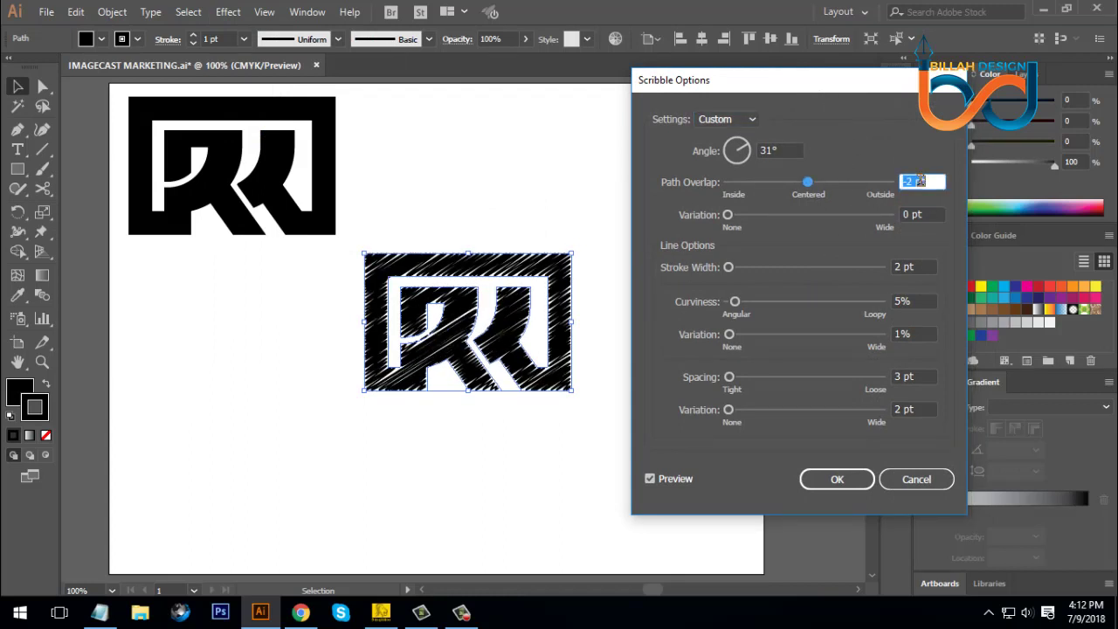
scroll(919, 181, "up", 6)
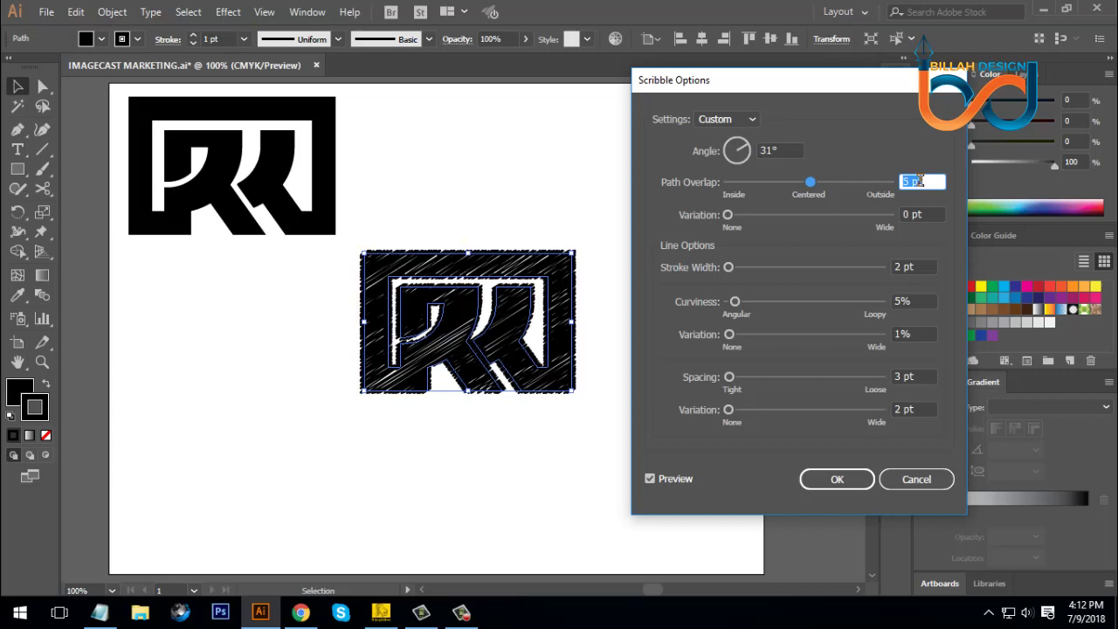
scroll(920, 180, "down", 4)
scroll(920, 181, "down", 2)
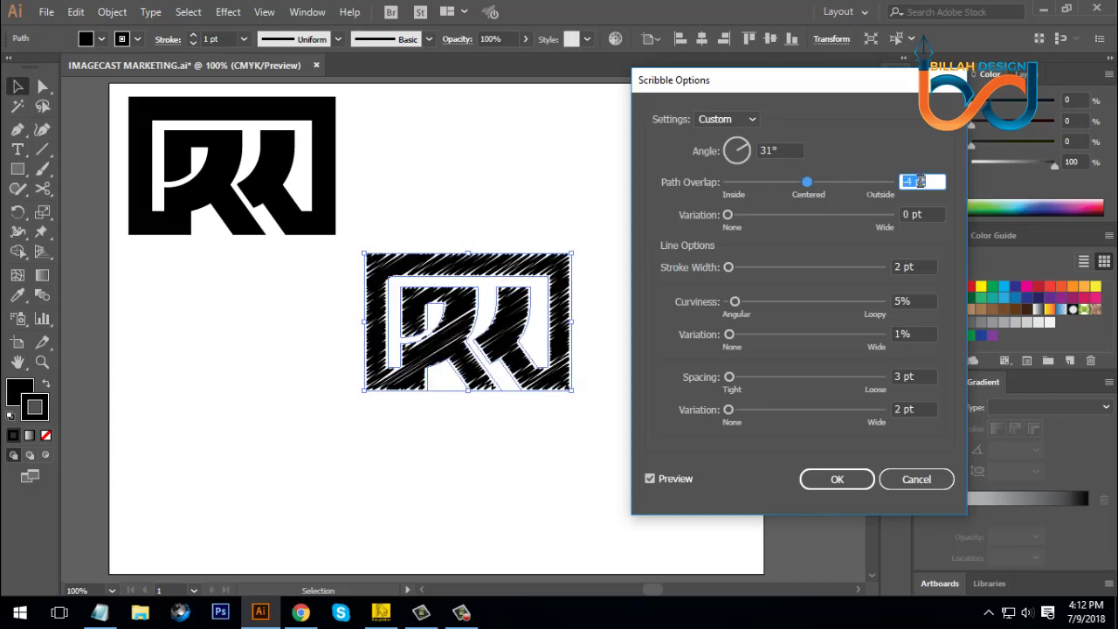
scroll(919, 180, "up", 4)
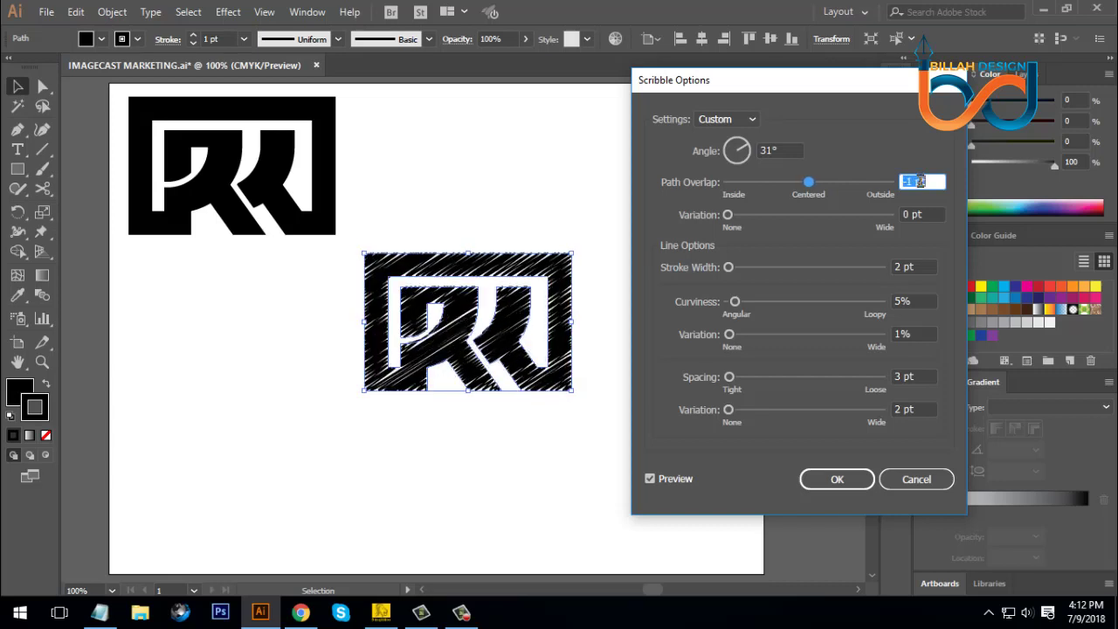
scroll(920, 181, "up", 2)
scroll(919, 181, "up", 1)
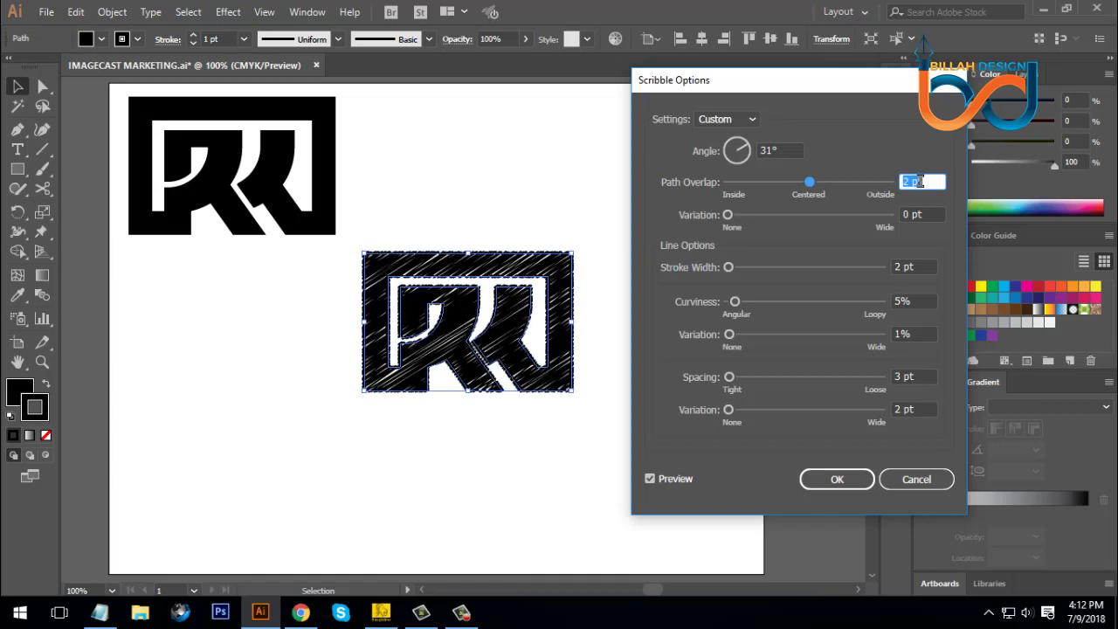
scroll(920, 180, "down", 1)
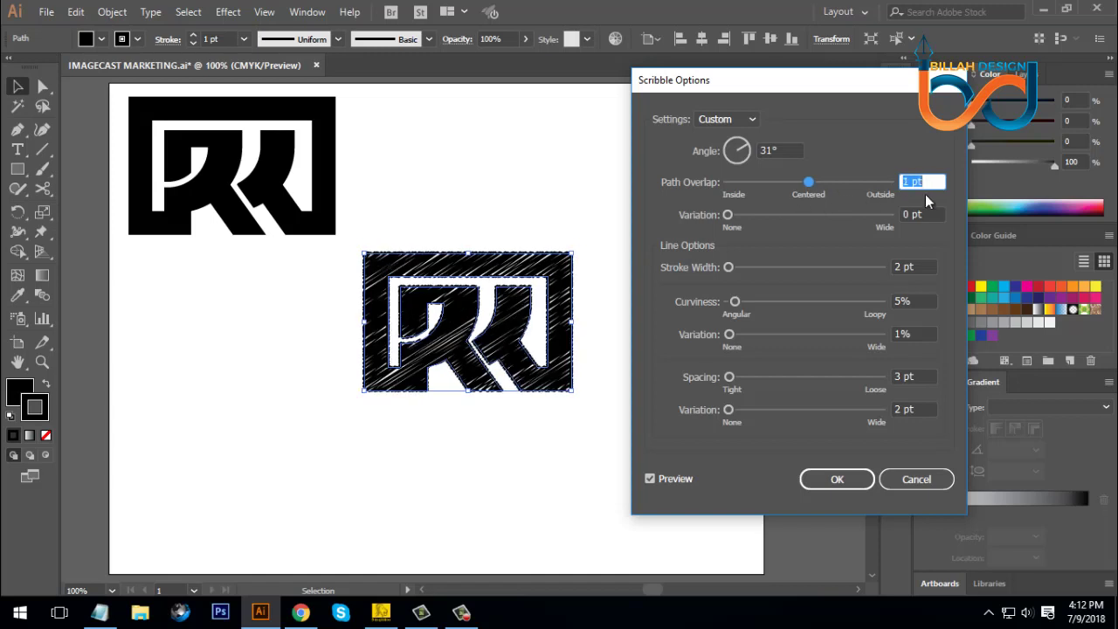
scroll(926, 181, "down", 1)
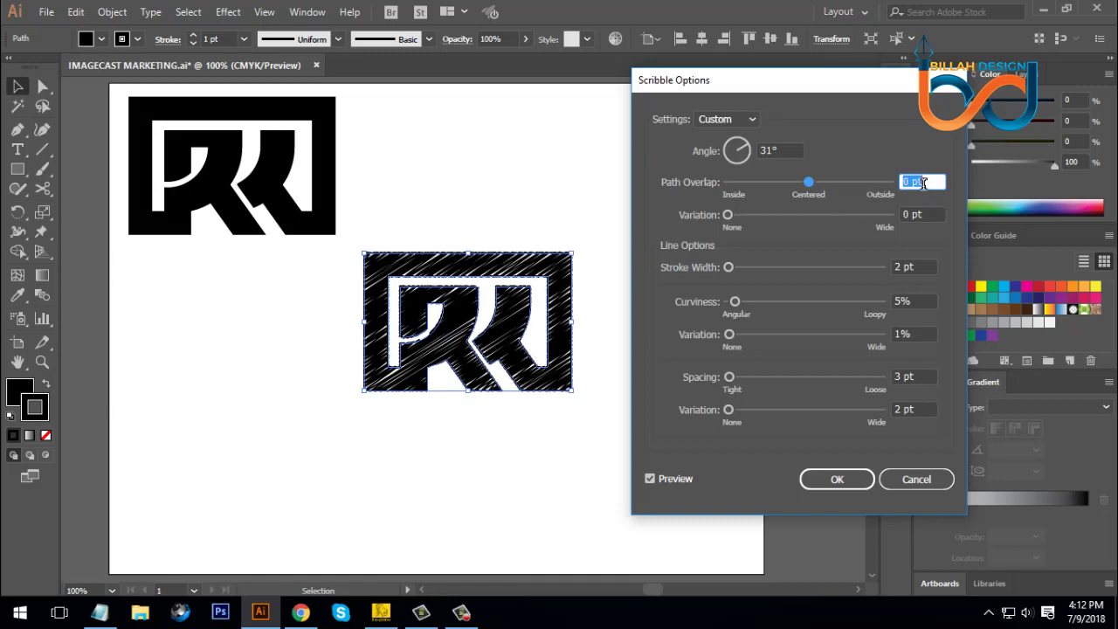
scroll(926, 213, "up", 4)
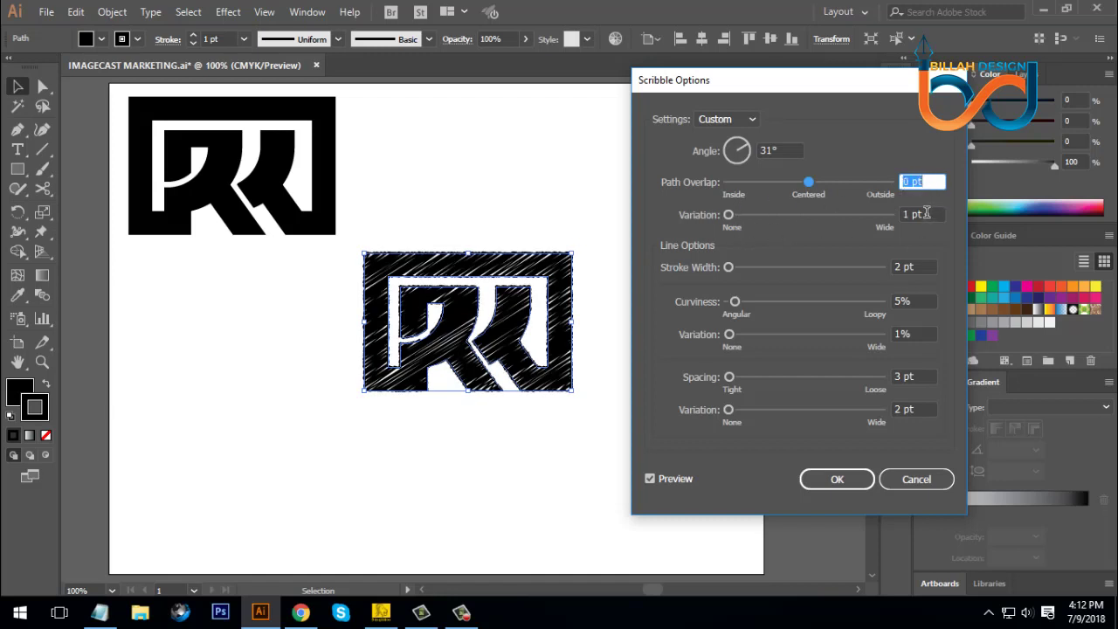
scroll(926, 213, "up", 3)
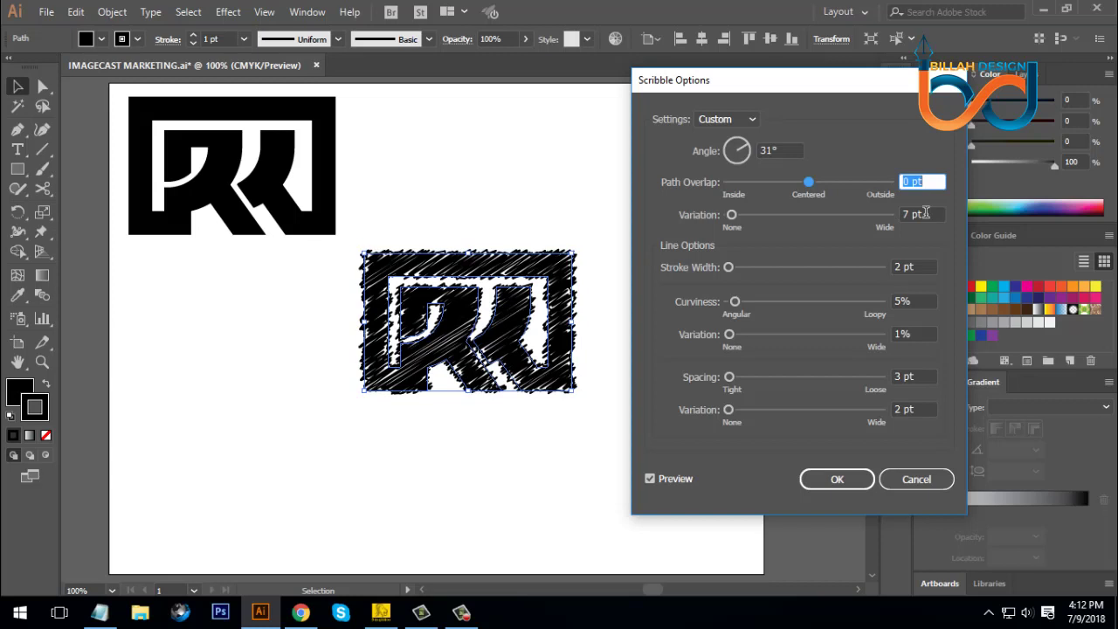
scroll(926, 212, "down", 7)
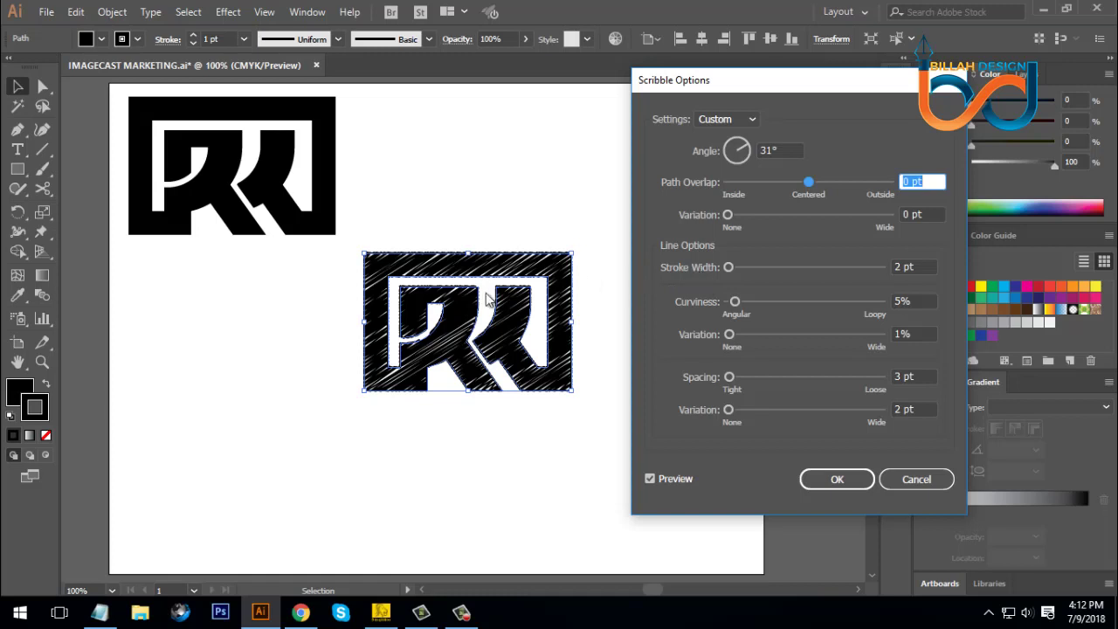
Adjust the scribble stroke width and bring curviness to 8%.
left_click(913, 265)
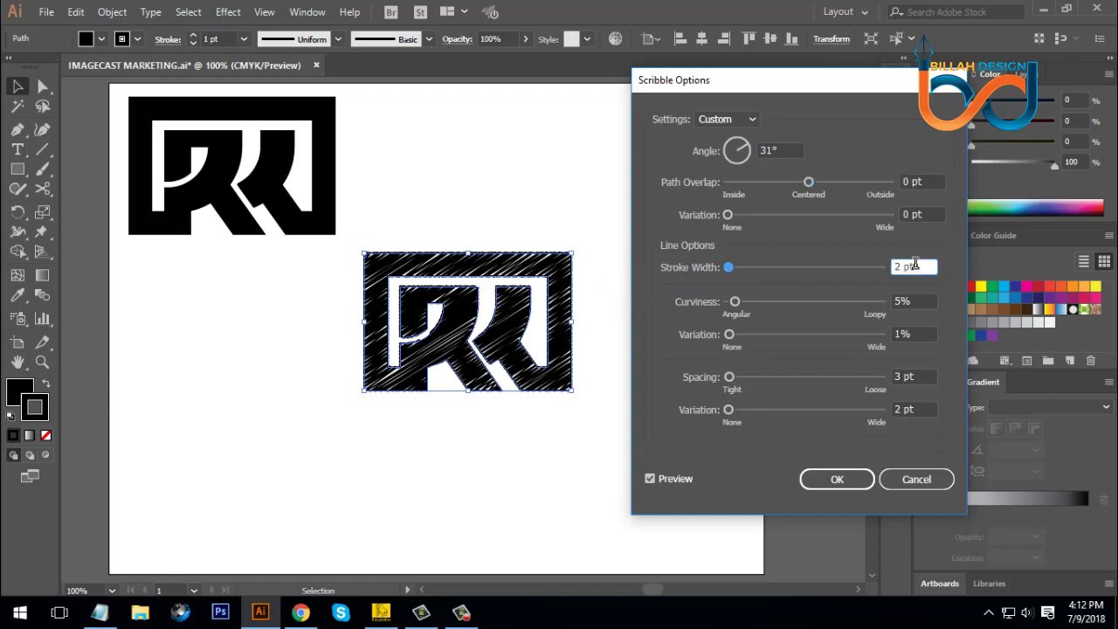
key("Up")
key("Up")
key("Down")
key("Down")
key("Down")
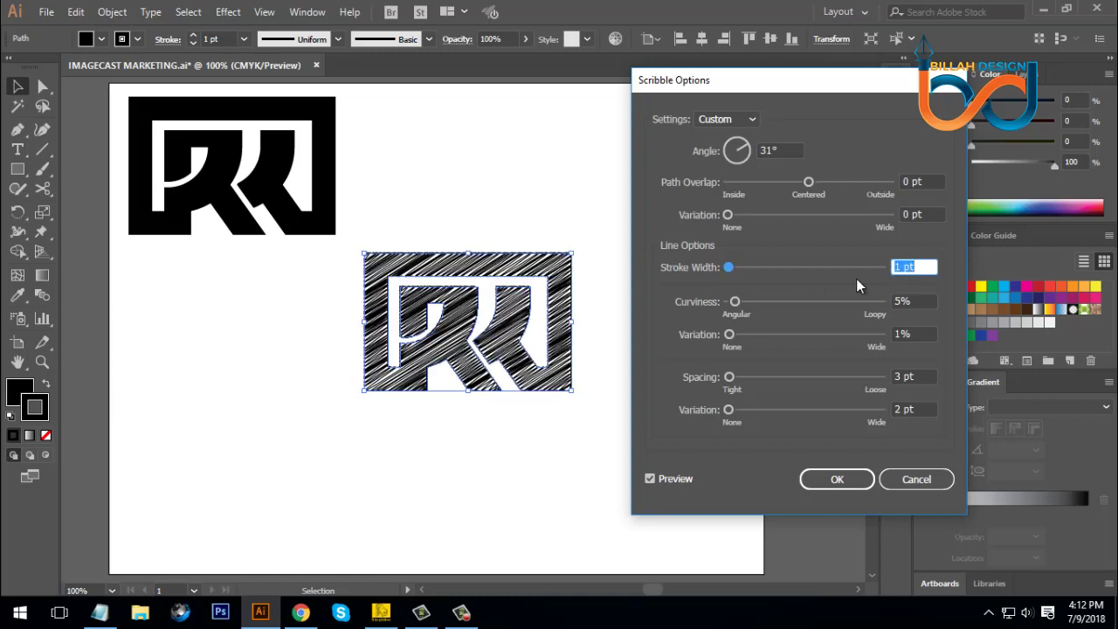
left_click(913, 301)
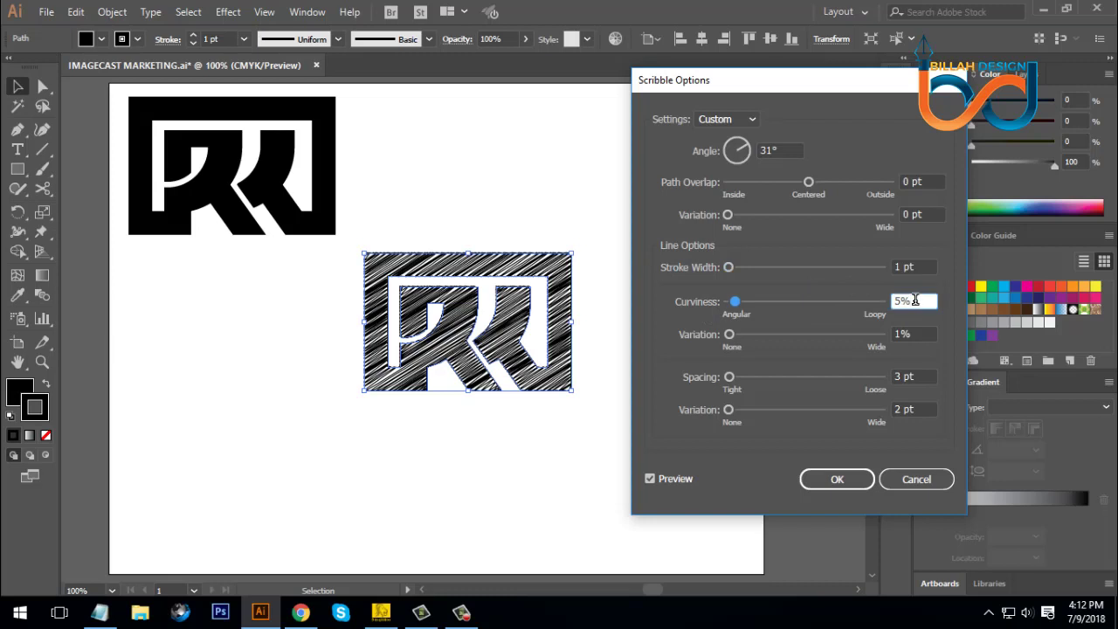
key("Down")
key("Down")
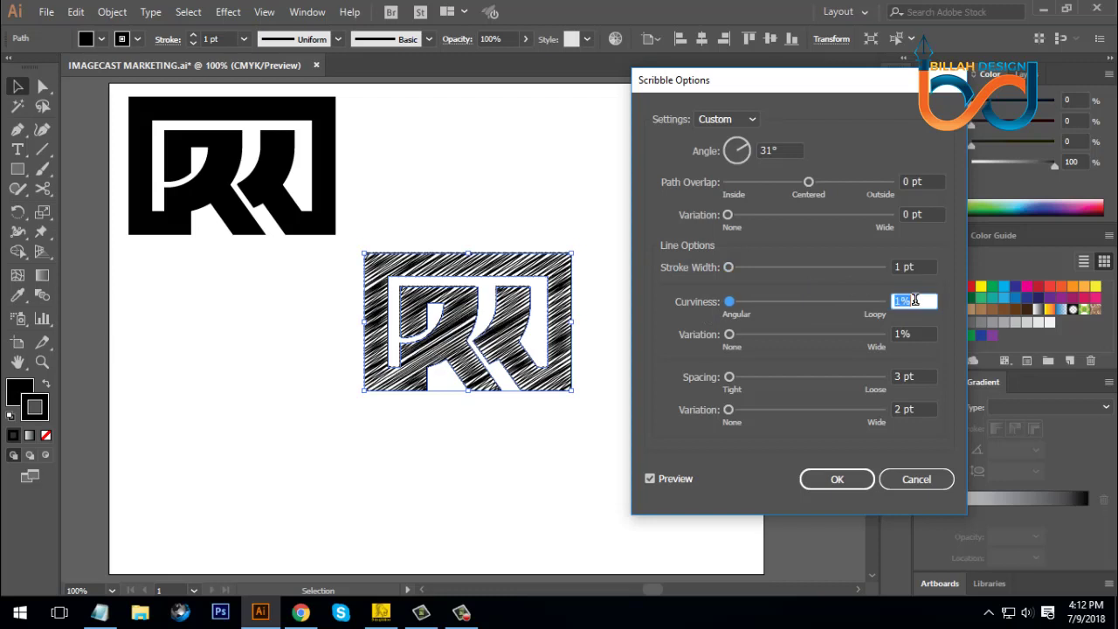
key("Up")
key("shift+Up")
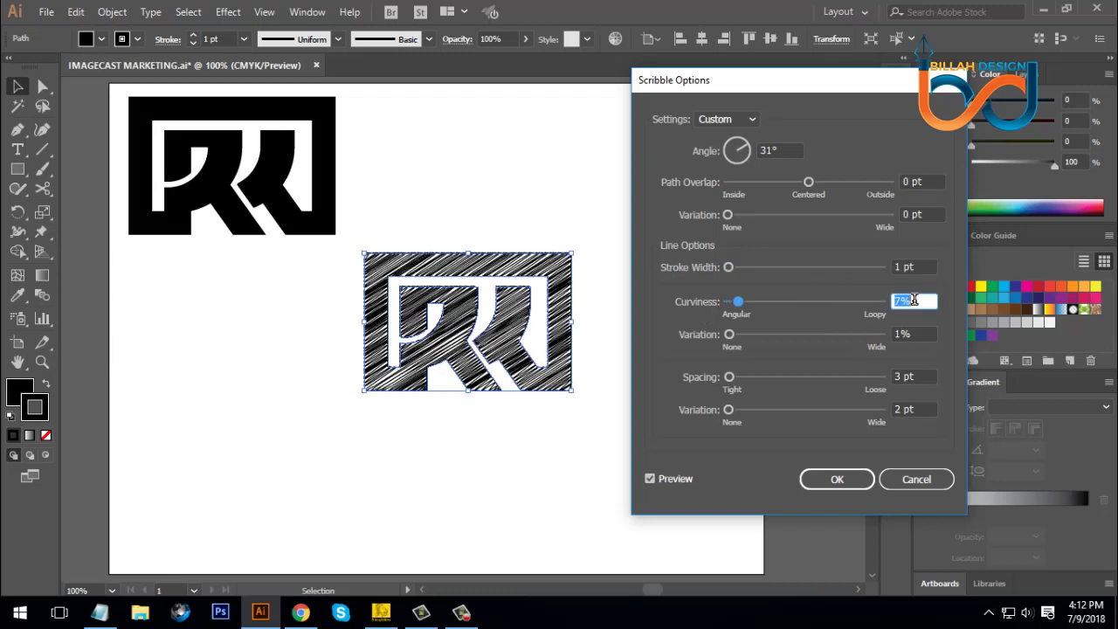
key("Up")
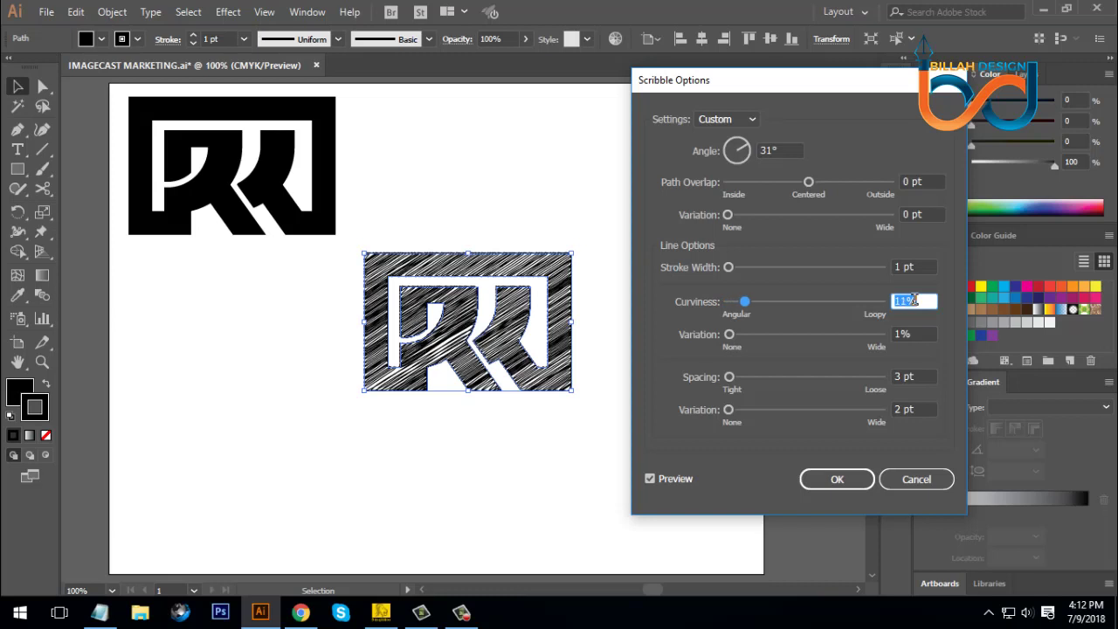
key("Down")
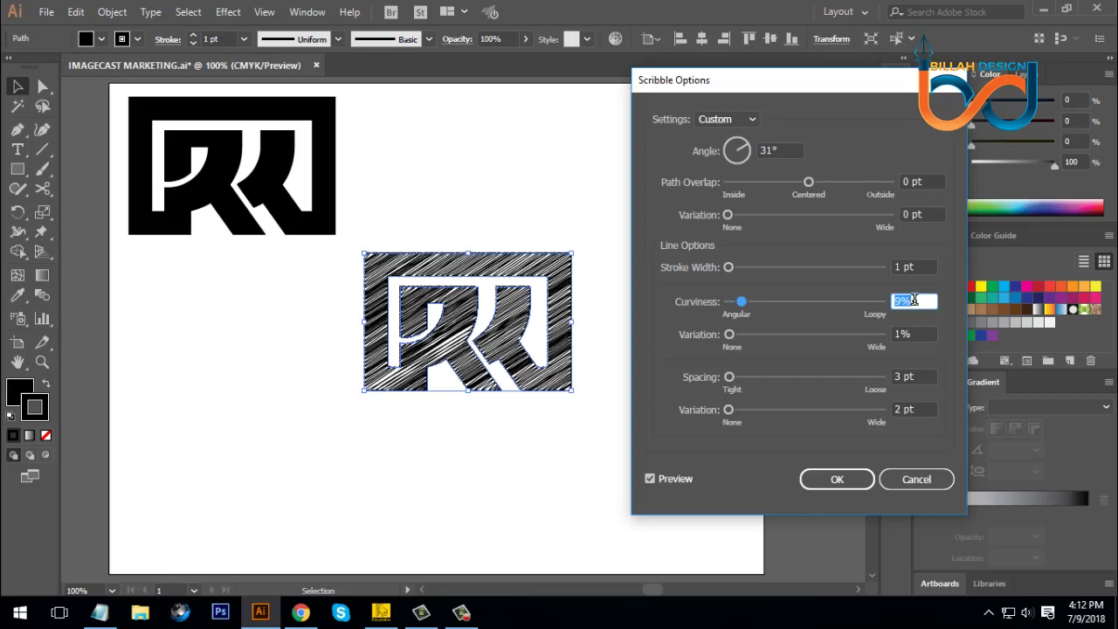
key("Down")
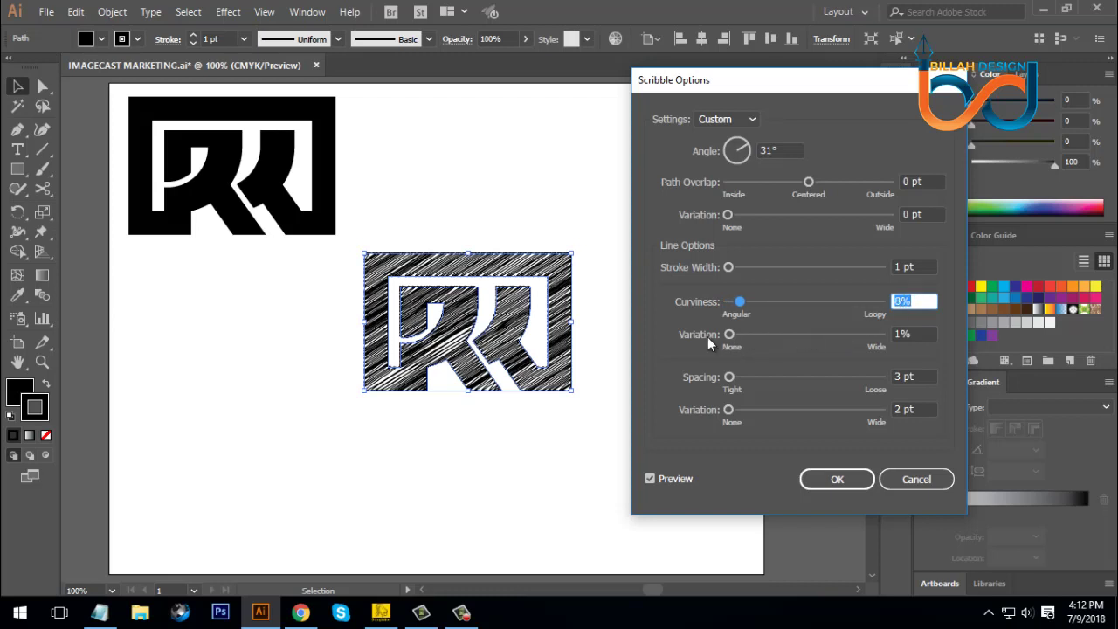
Set the curviness variation to 4%.
left_click(908, 333)
double_click(912, 332)
key("Up")
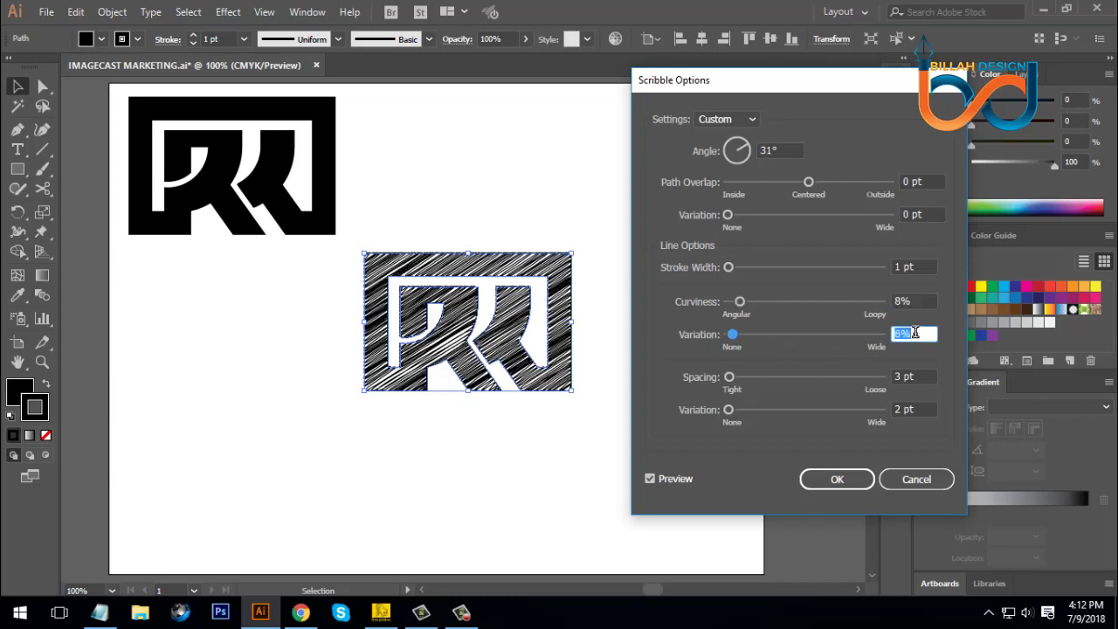
key("Up")
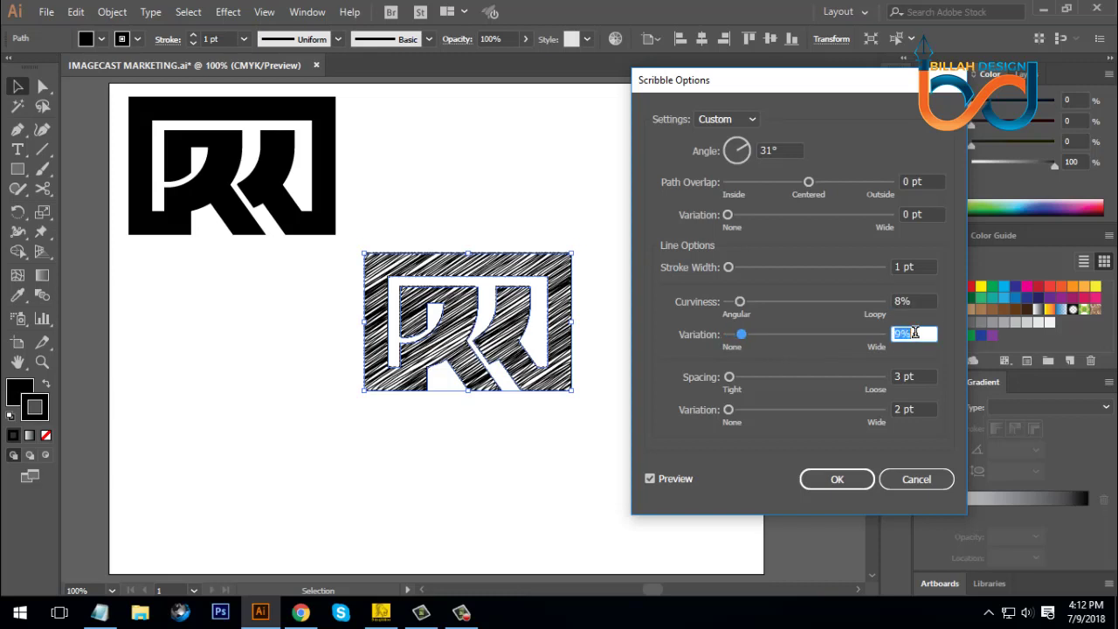
key("Down")
key("Down")
key("Down")
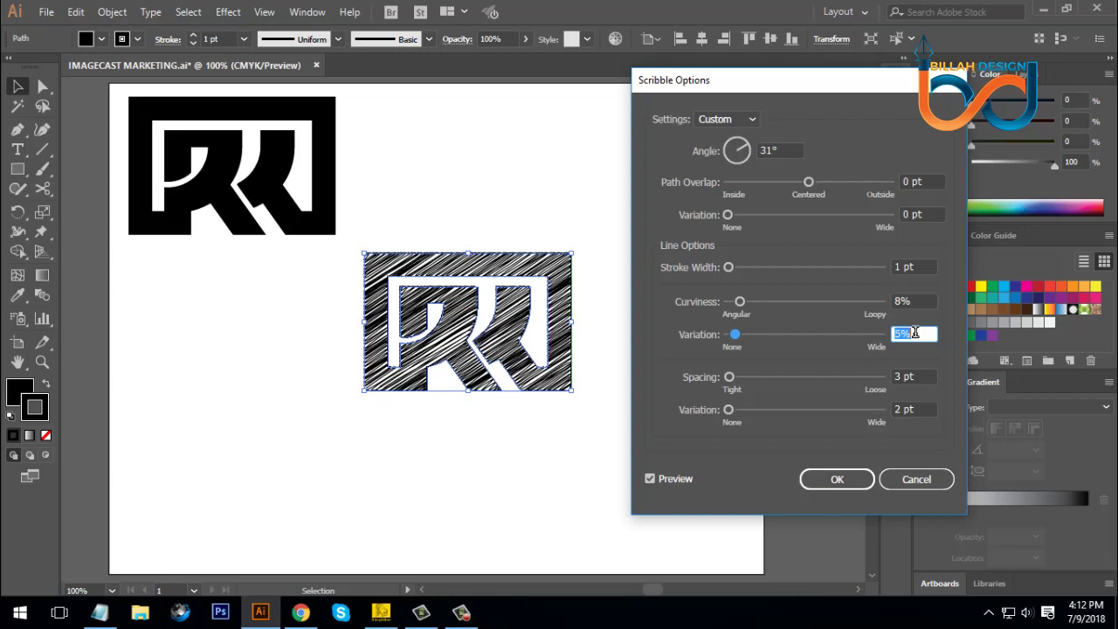
key("Down")
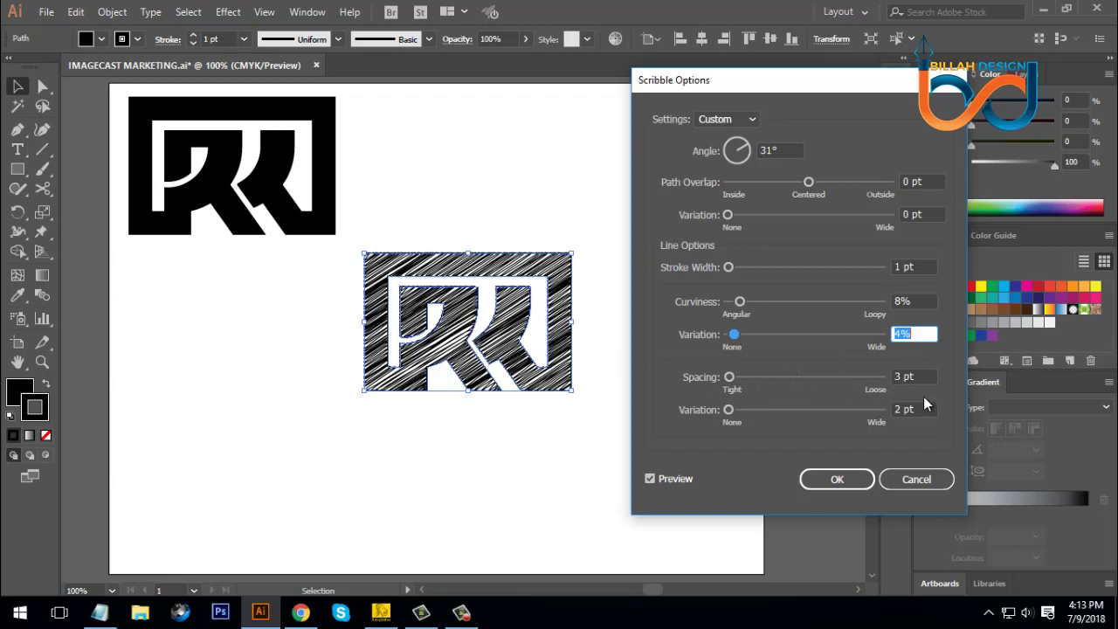
Tighten the line spacing and bring spacing variation down to 1 pt.
left_click(917, 375)
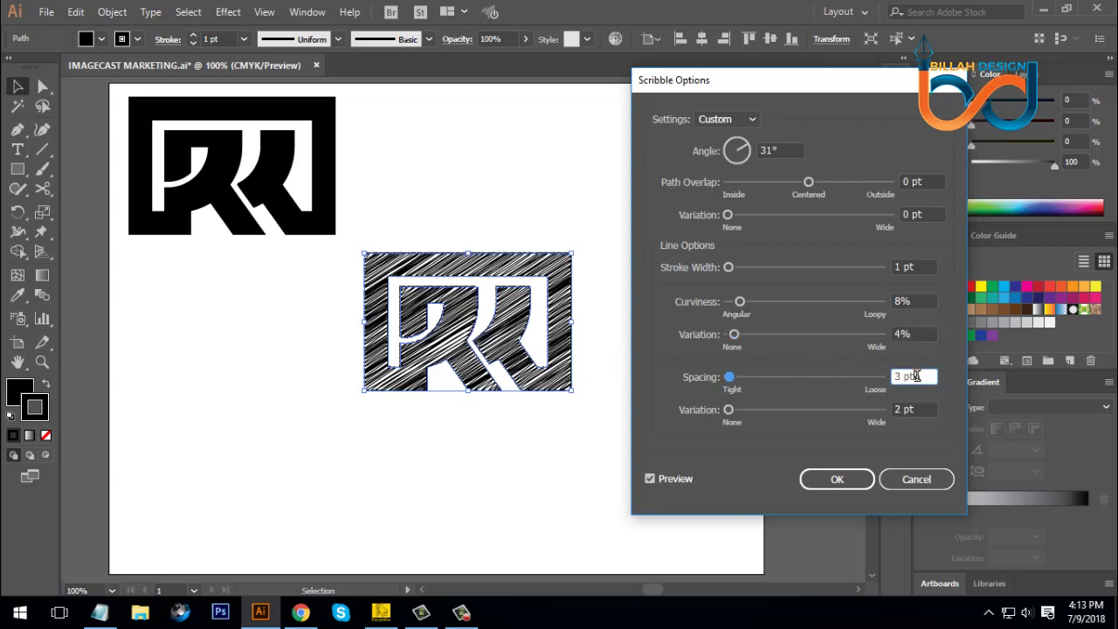
key("Down")
key("Down")
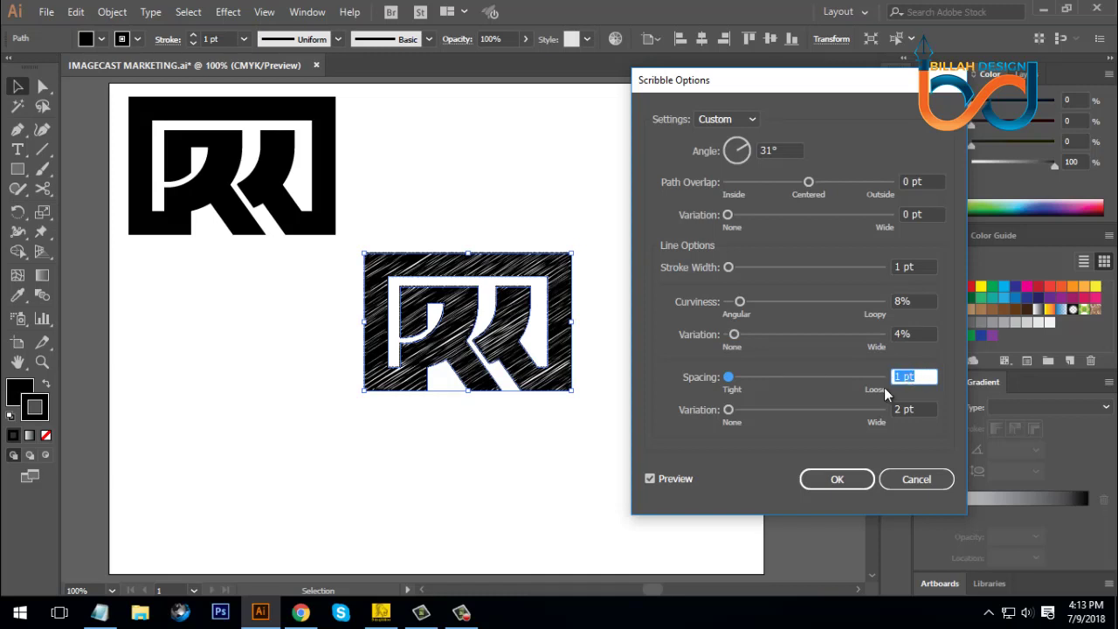
left_click(912, 409)
key("Down")
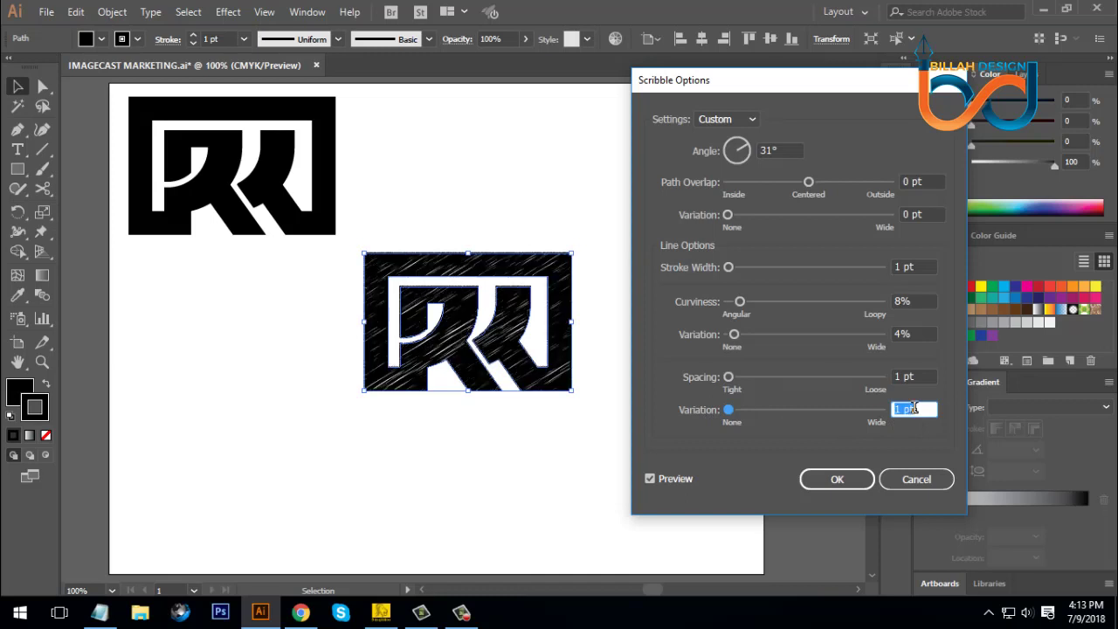
key("Up")
key("Up")
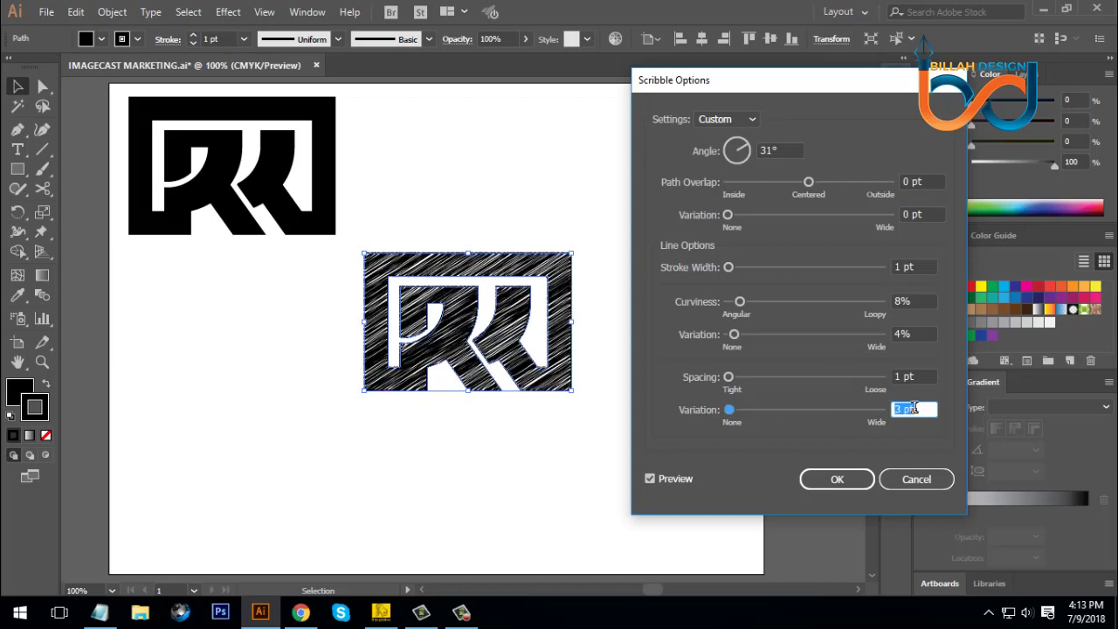
key("Down")
key("Down")
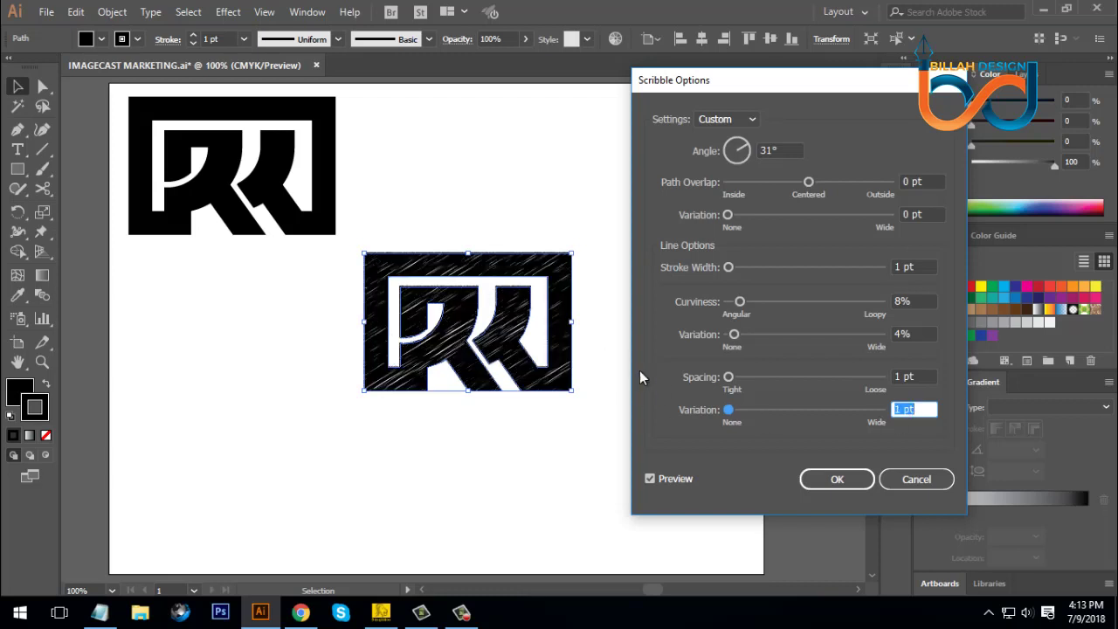
Apply the scribble, nudge the logo slightly down-left, inspect it zoomed in, and reselect it.
left_click(832, 483)
left_click(571, 417)
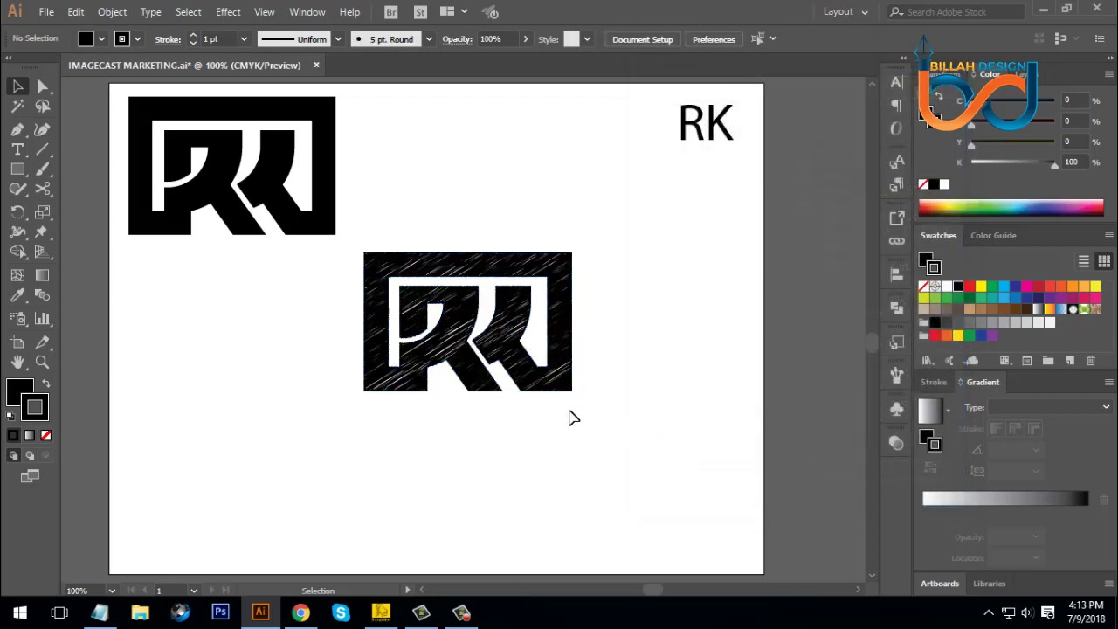
left_click_drag(560, 395, 552, 406)
left_click(656, 449)
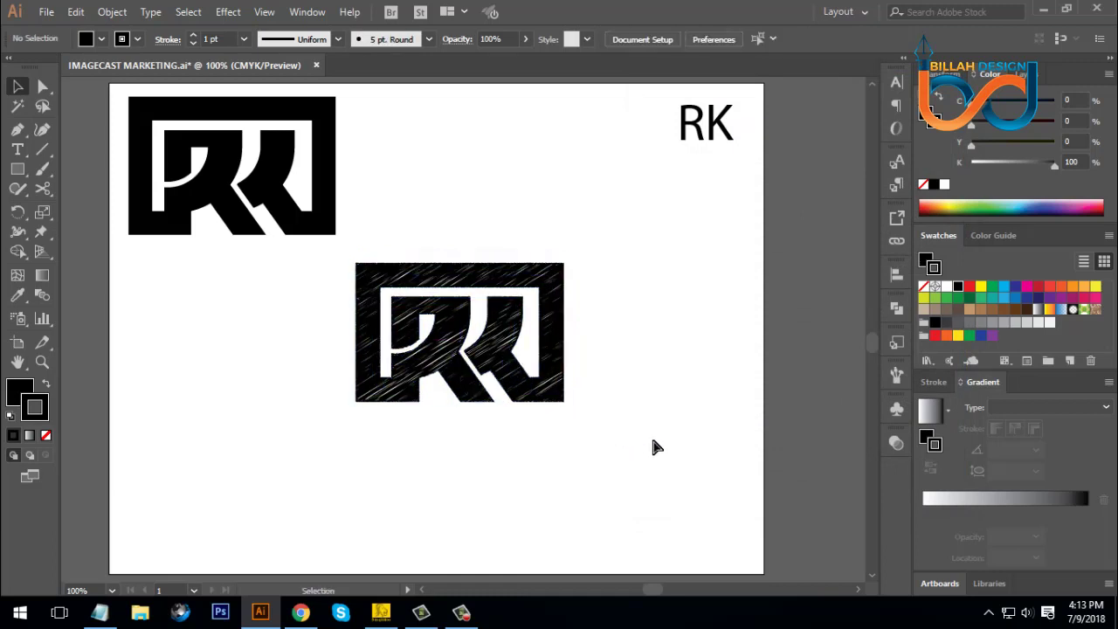
key("ctrl+equal")
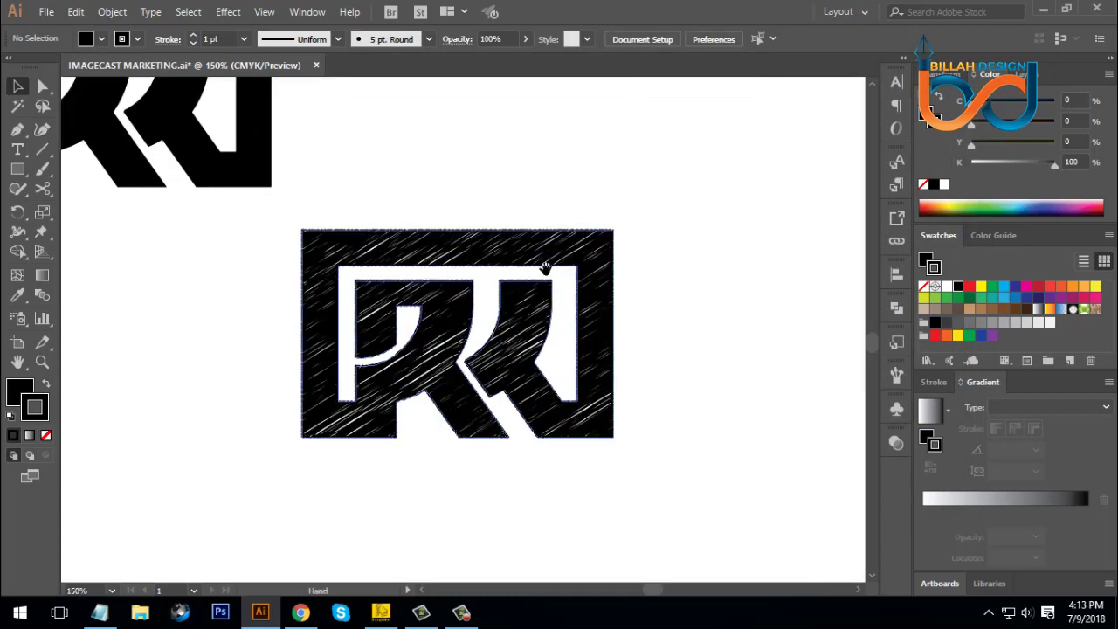
left_click_drag(544, 262, 600, 335)
key("ctrl+minus")
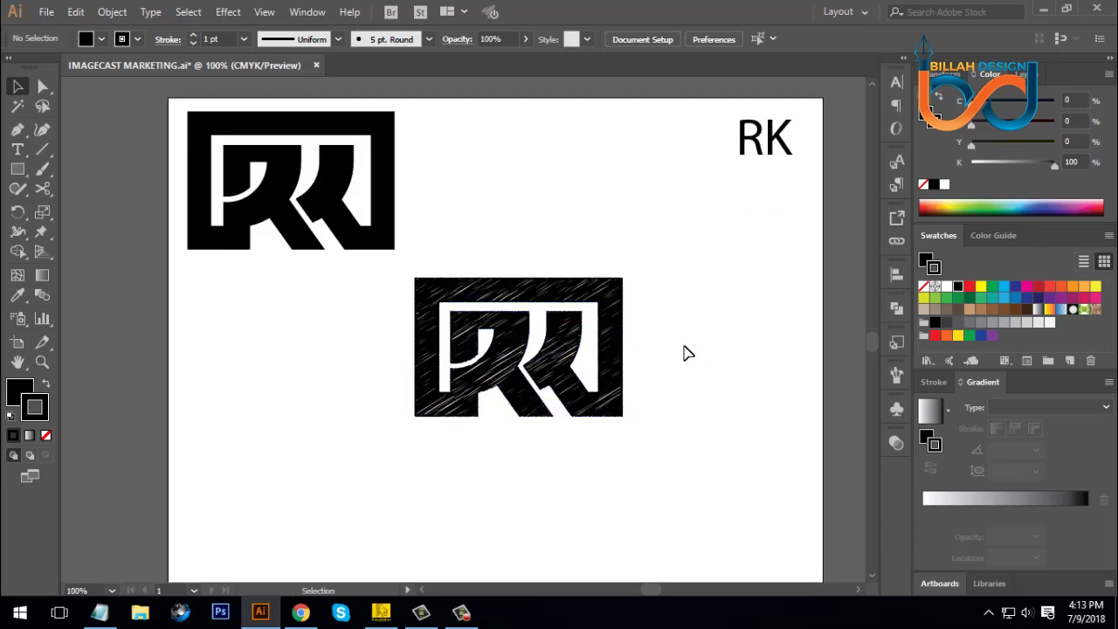
left_click(576, 346)
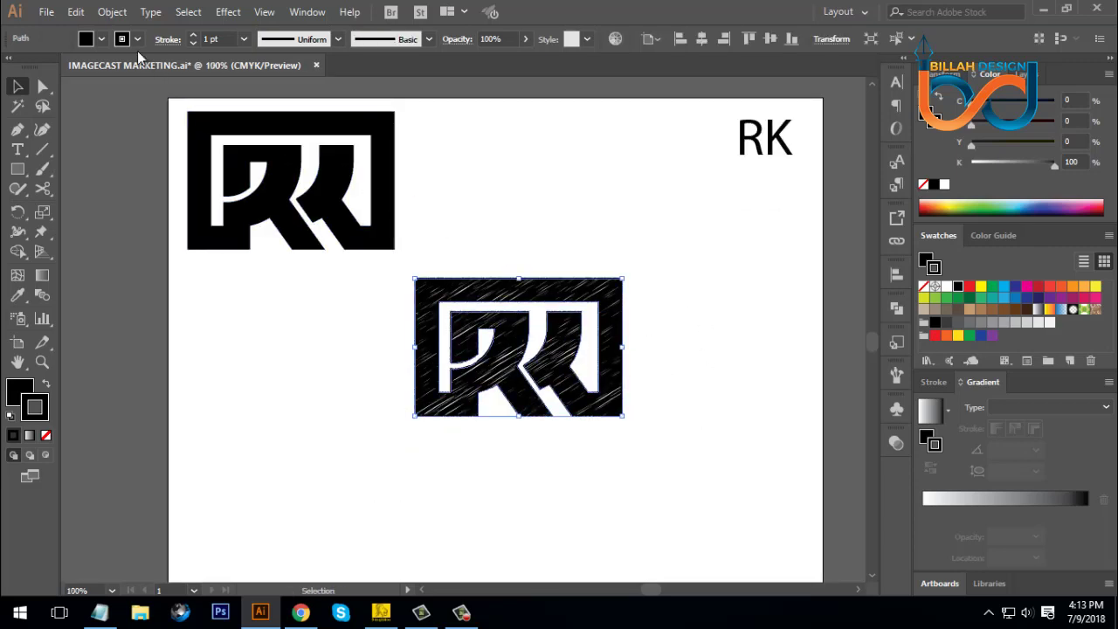
left_click(111, 12)
Expand the scribble appearance, then Expand its Fill and Stroke into plain outline shapes.
left_click(208, 186)
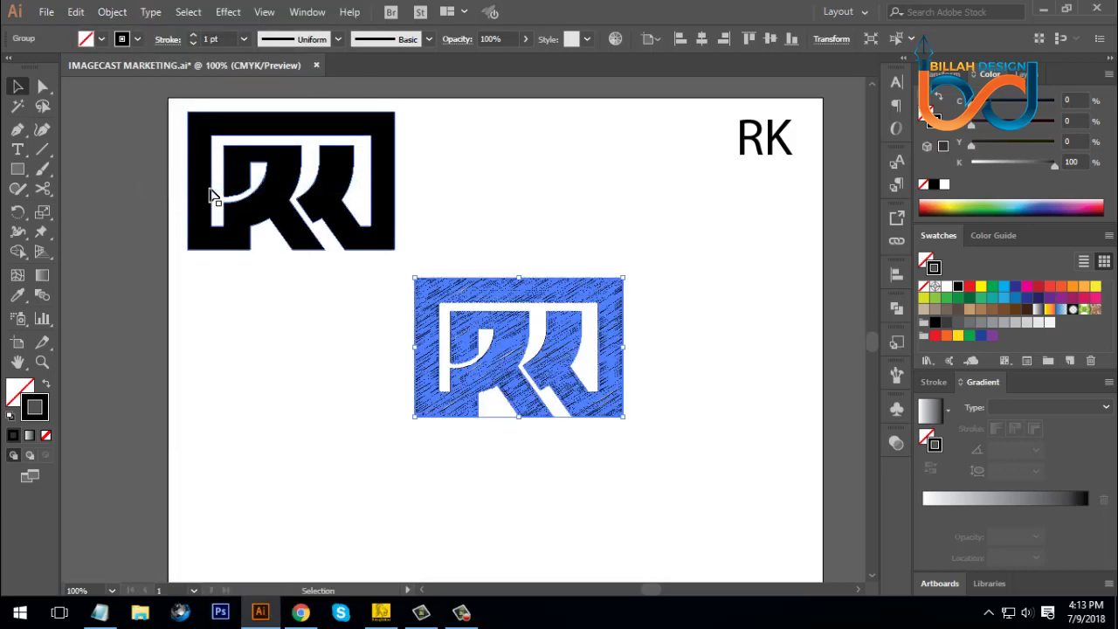
left_click(112, 13)
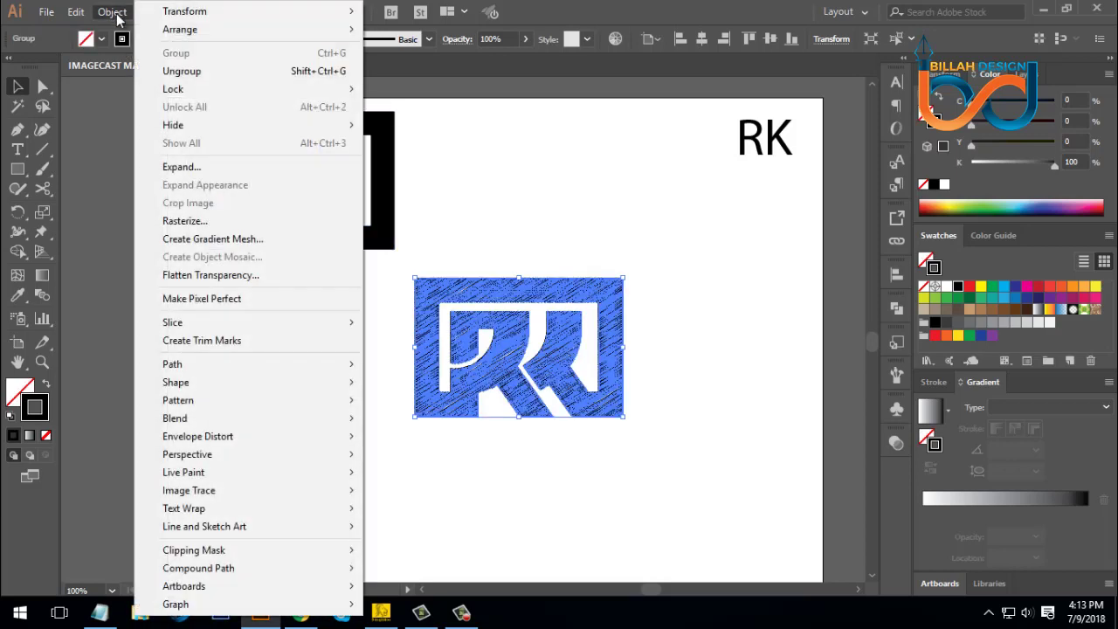
left_click(181, 166)
left_click_drag(630, 174, 725, 174)
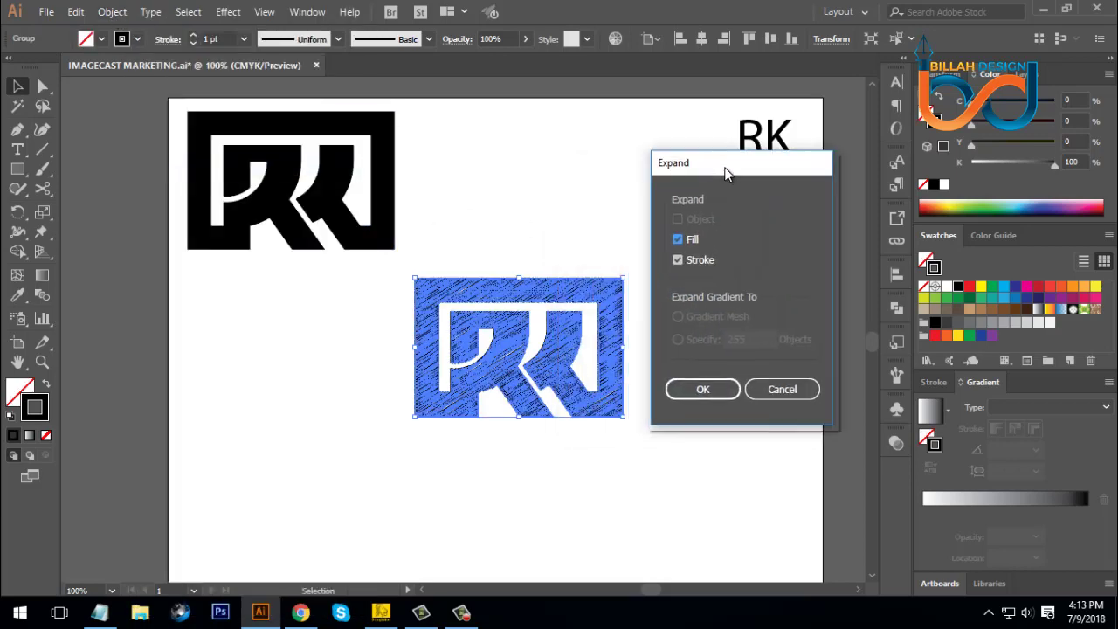
left_click(718, 390)
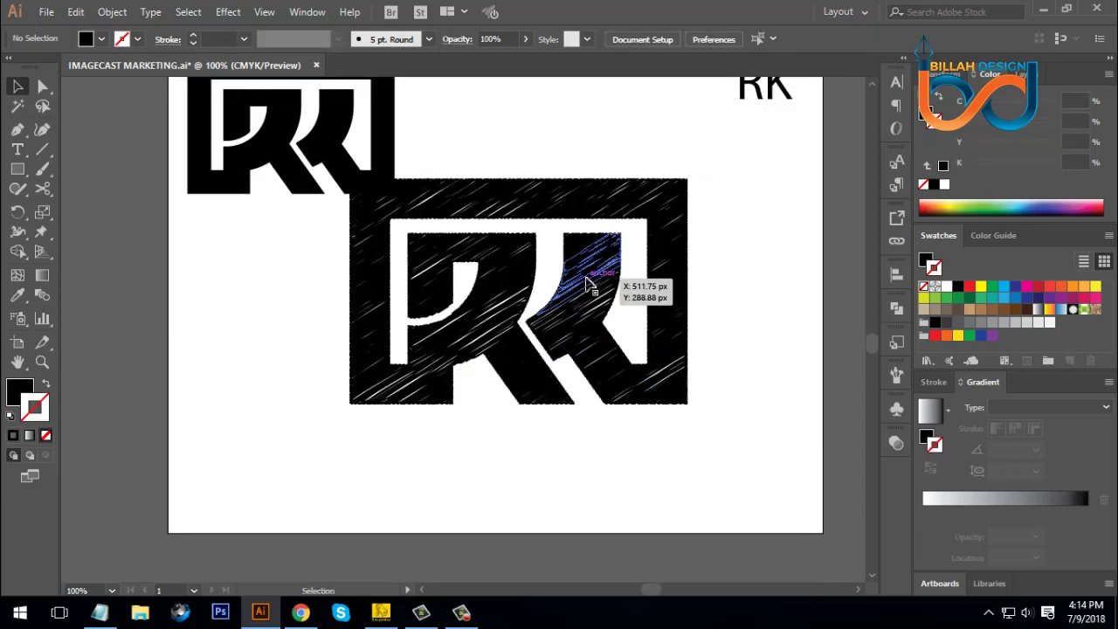
left_click_drag(588, 285, 646, 304)
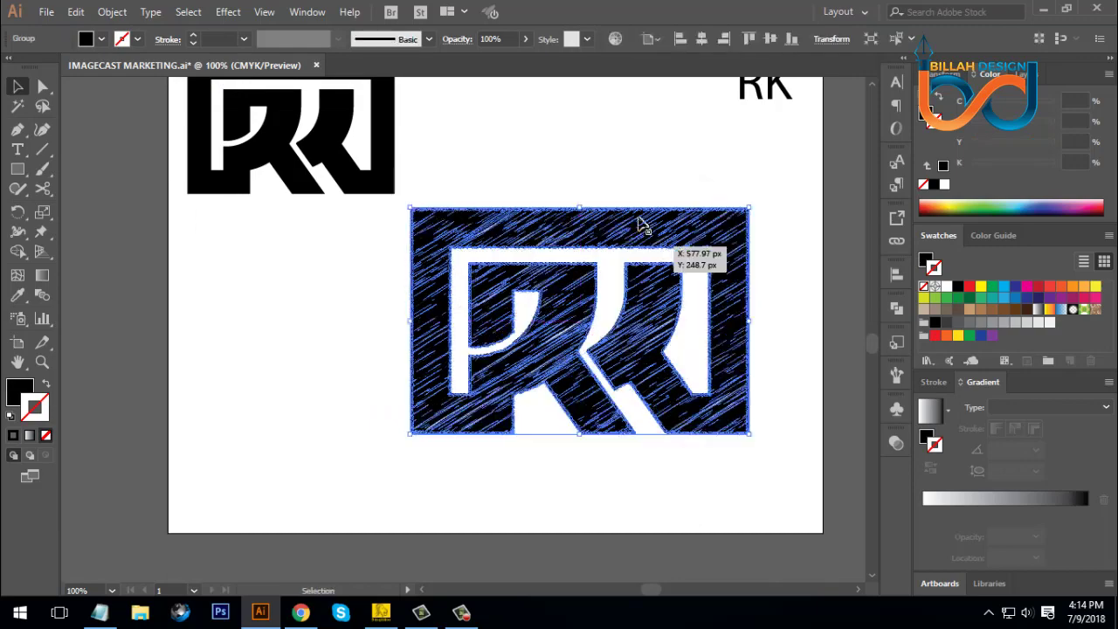
Reposition the hatched logo slightly lower and to the left.
left_click(641, 175)
mouse_move(642, 161)
left_mouse_down()
mouse_move(641, 210)
mouse_move(623, 191)
left_mouse_up()
left_click_drag(645, 348, 661, 297)
left_click(660, 513)
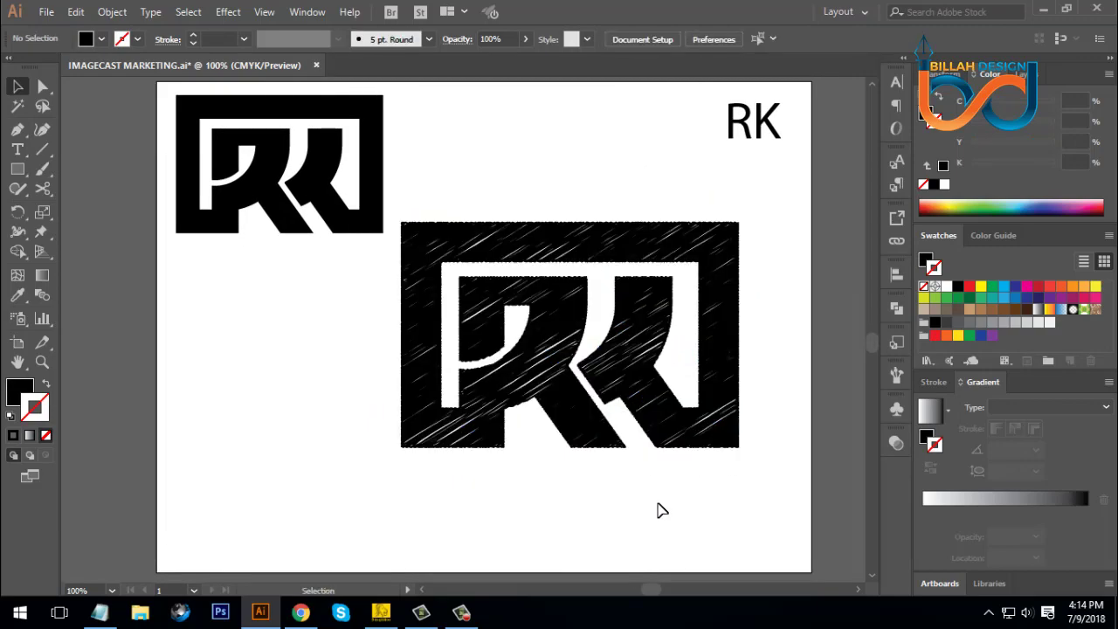
left_click_drag(664, 367, 646, 409)
left_click(426, 209)
Move the solid black logo above it, then shift both together down-left.
left_click_drag(384, 185, 635, 202)
left_click_drag(761, 209, 627, 320)
left_click_drag(601, 288, 536, 323)
left_click(732, 343)
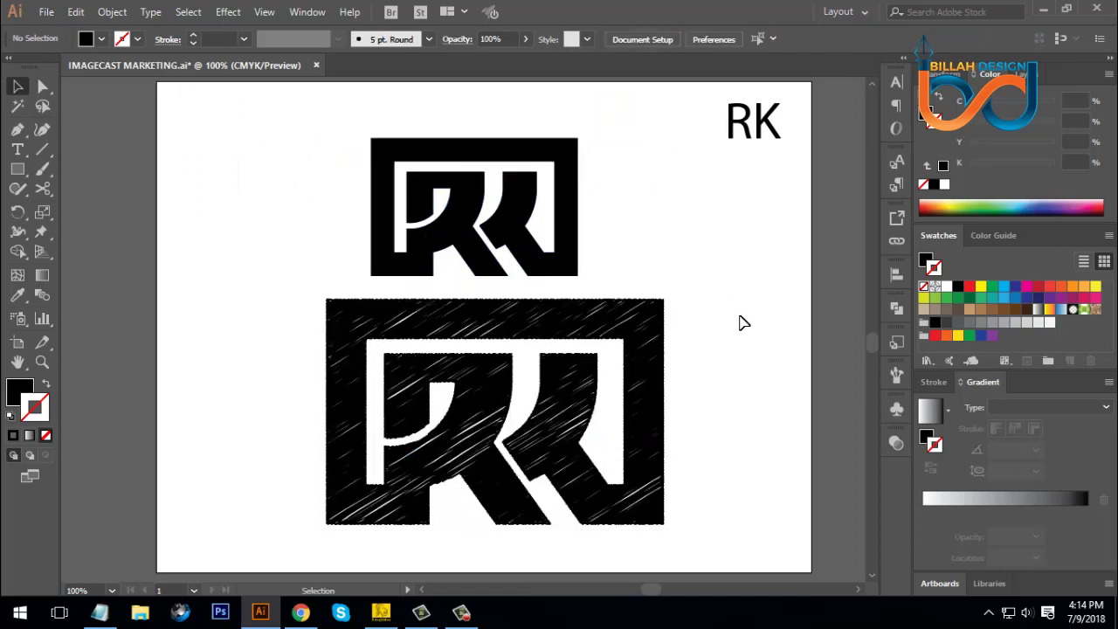